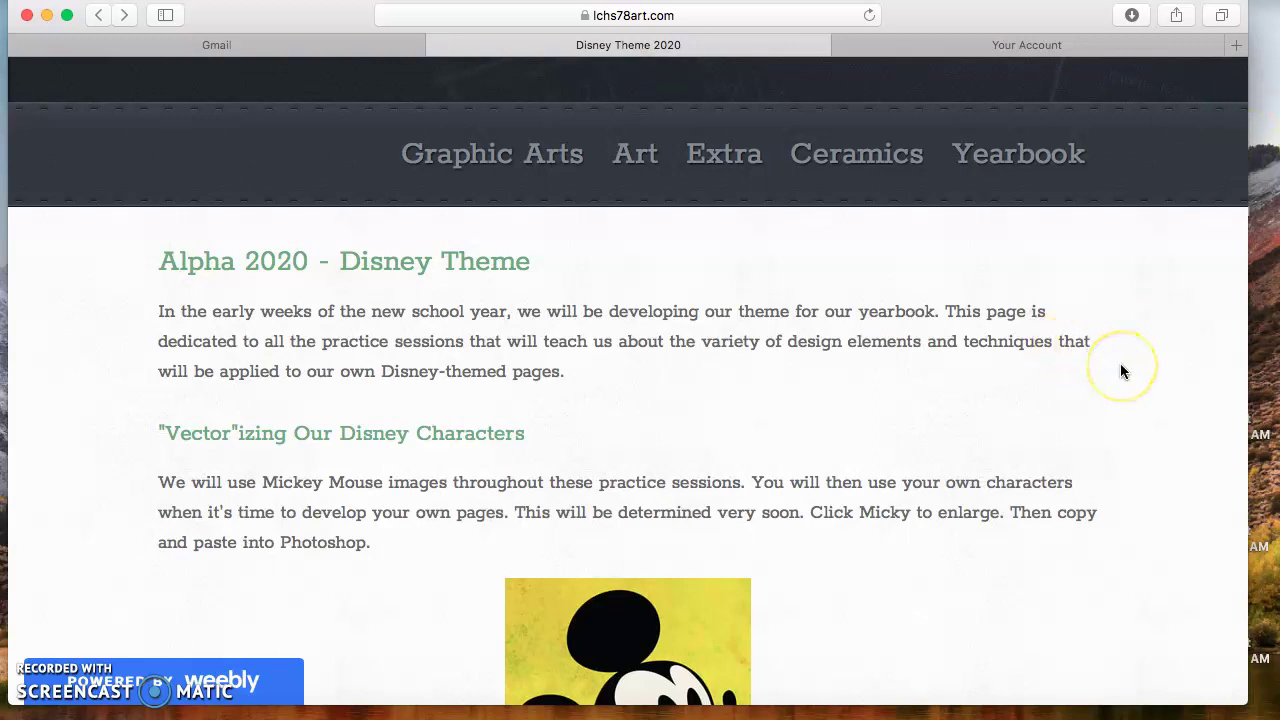
# In Safari, open the Mickey thumbnail and enlarge micky.jpg to its full 900×900 size.
pyautogui.scroll(-3, 1121, 371)
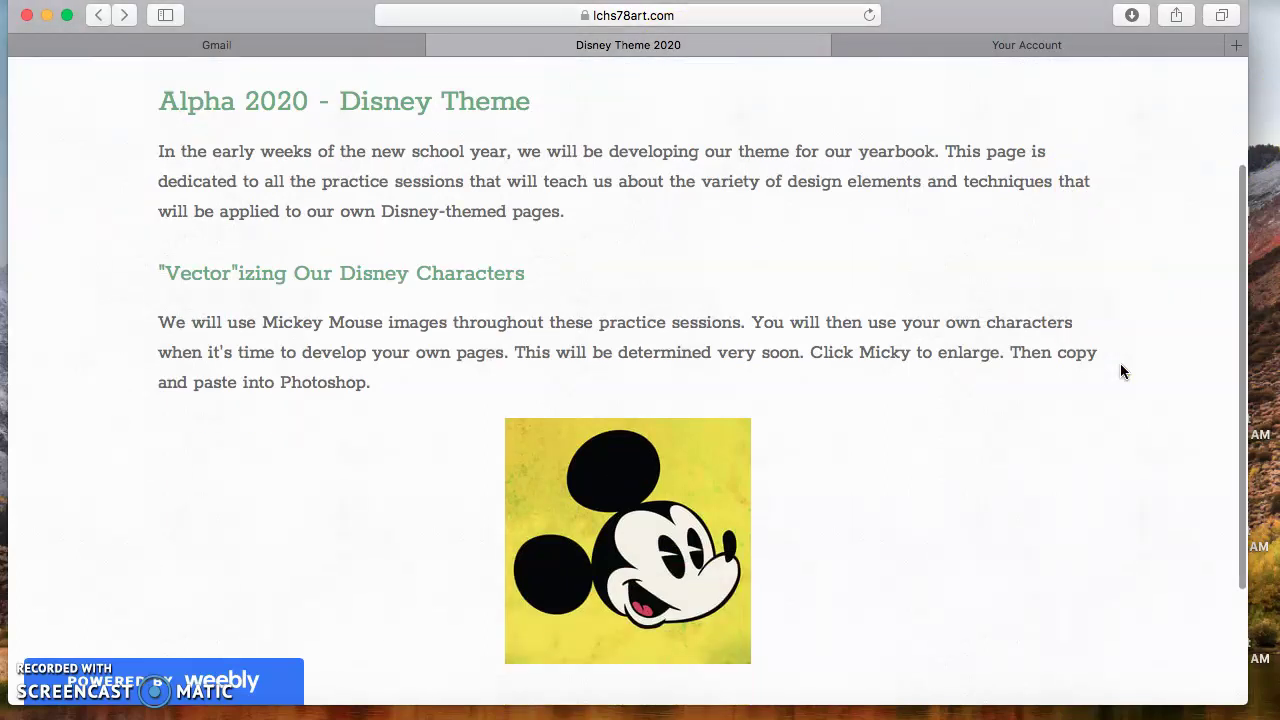
pyautogui.scroll(-2, 1121, 371)
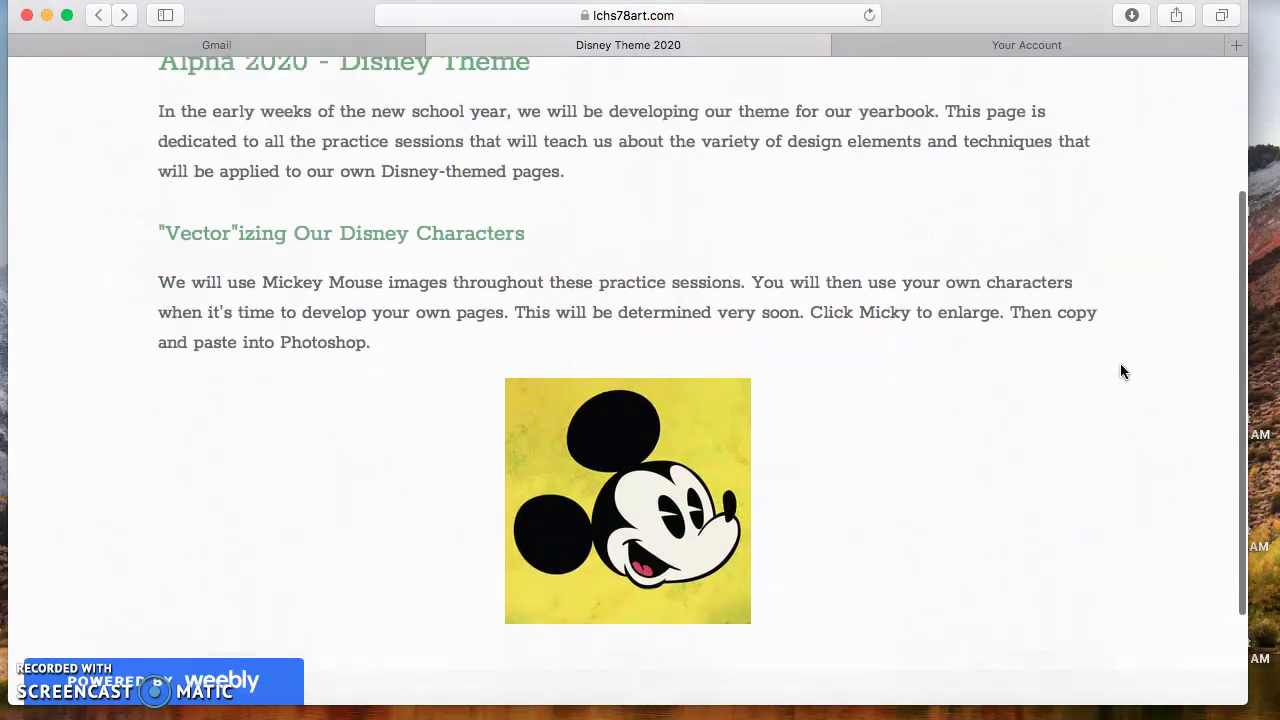
pyautogui.scroll(2, 1121, 371)
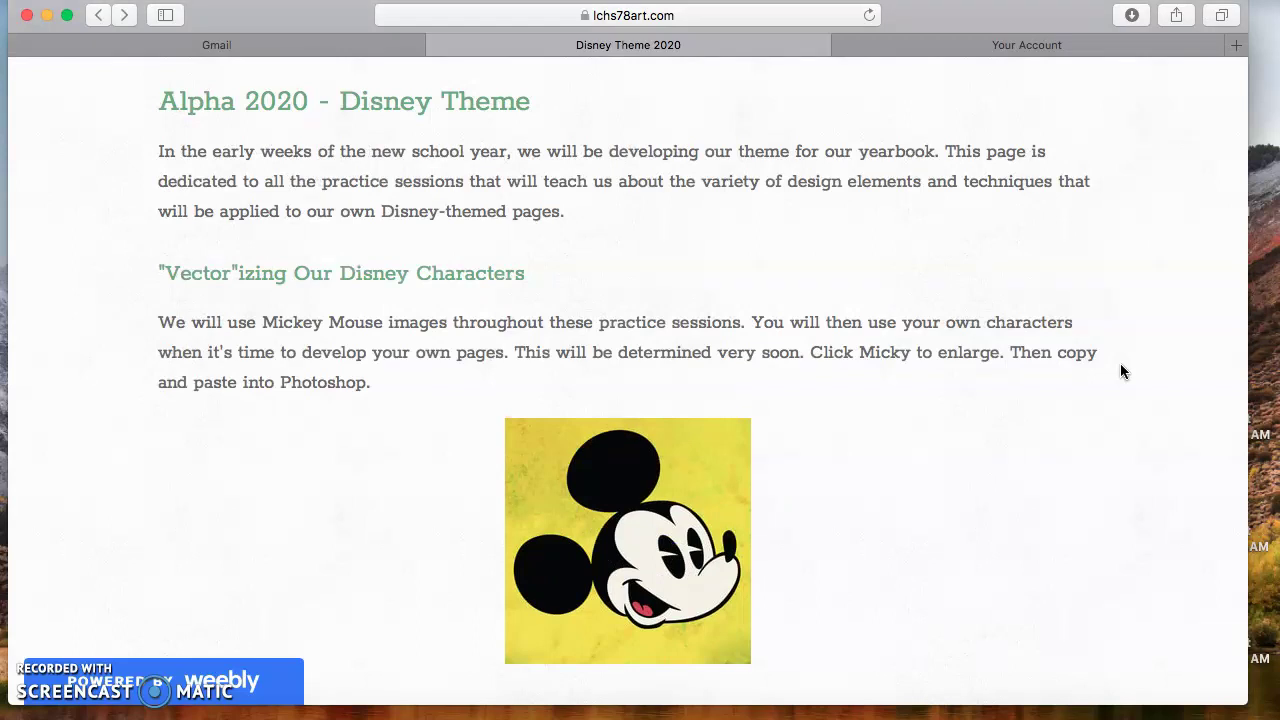
pyautogui.scroll(-2, 1121, 371)
pyautogui.scroll(2, 1121, 371)
pyautogui.scroll(-1, 1121, 371)
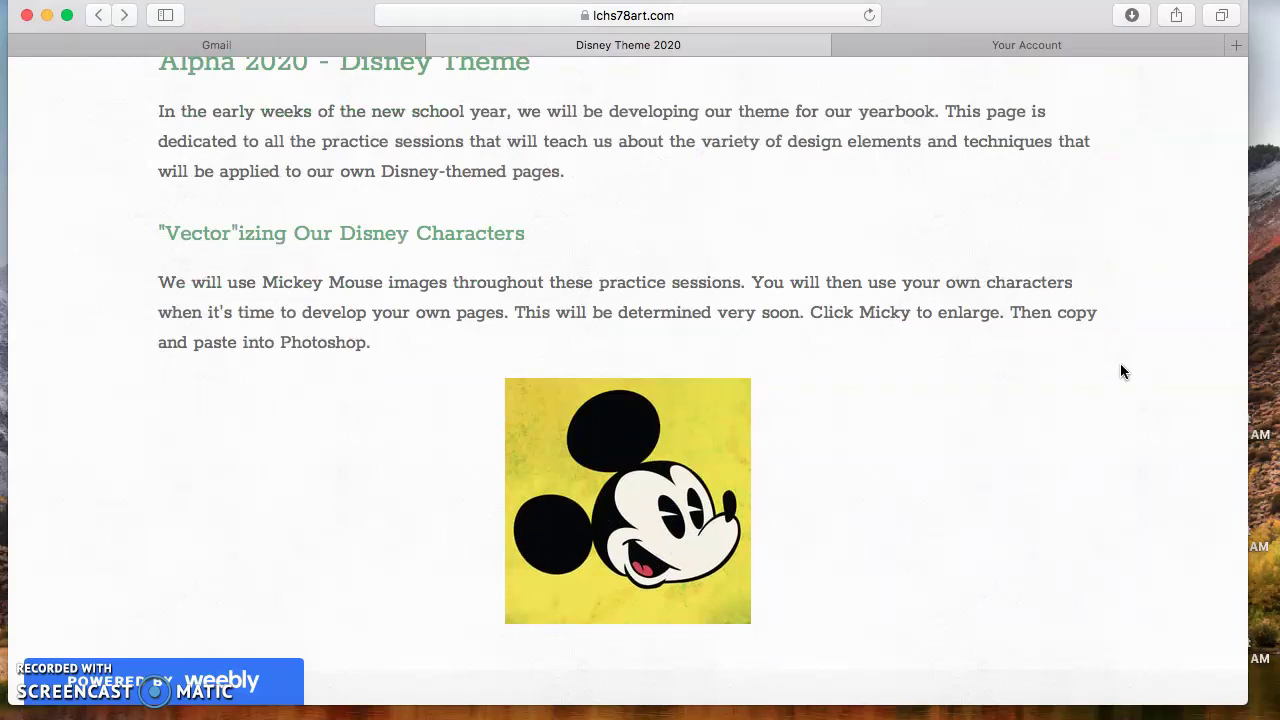
pyautogui.scroll(1, 1121, 371)
pyautogui.scroll(-1, 1121, 371)
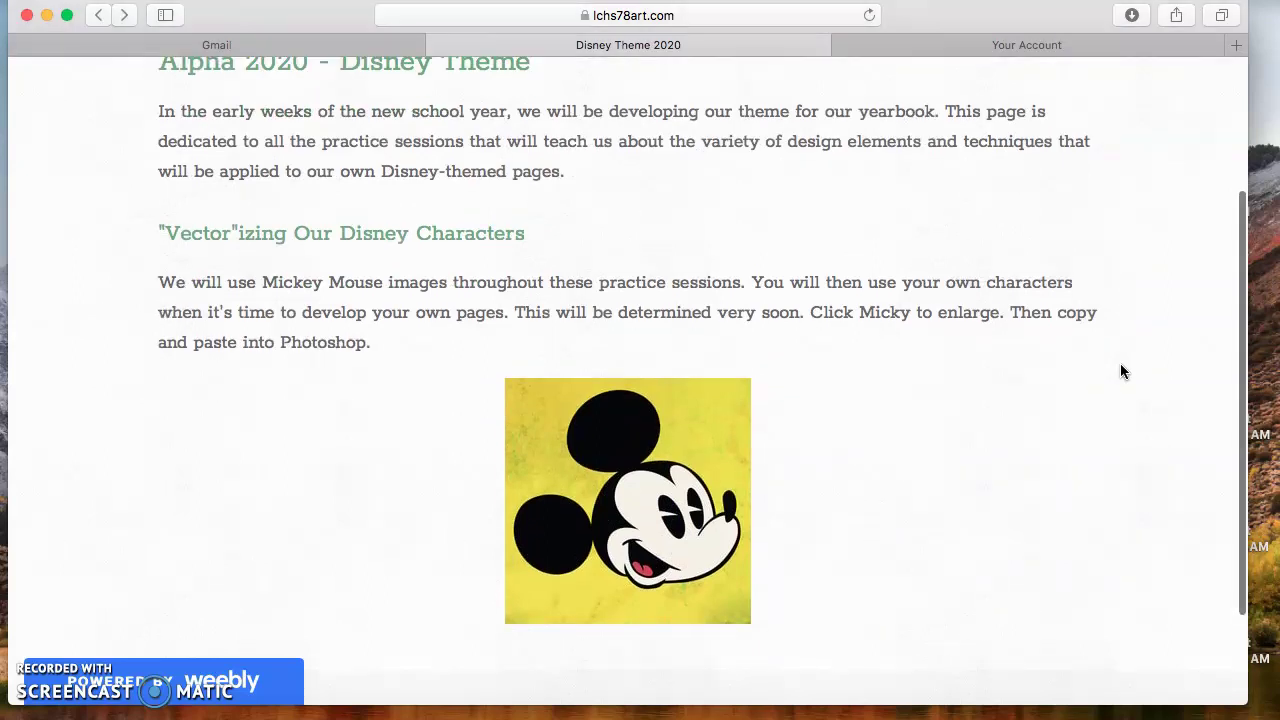
pyautogui.click(597, 563)
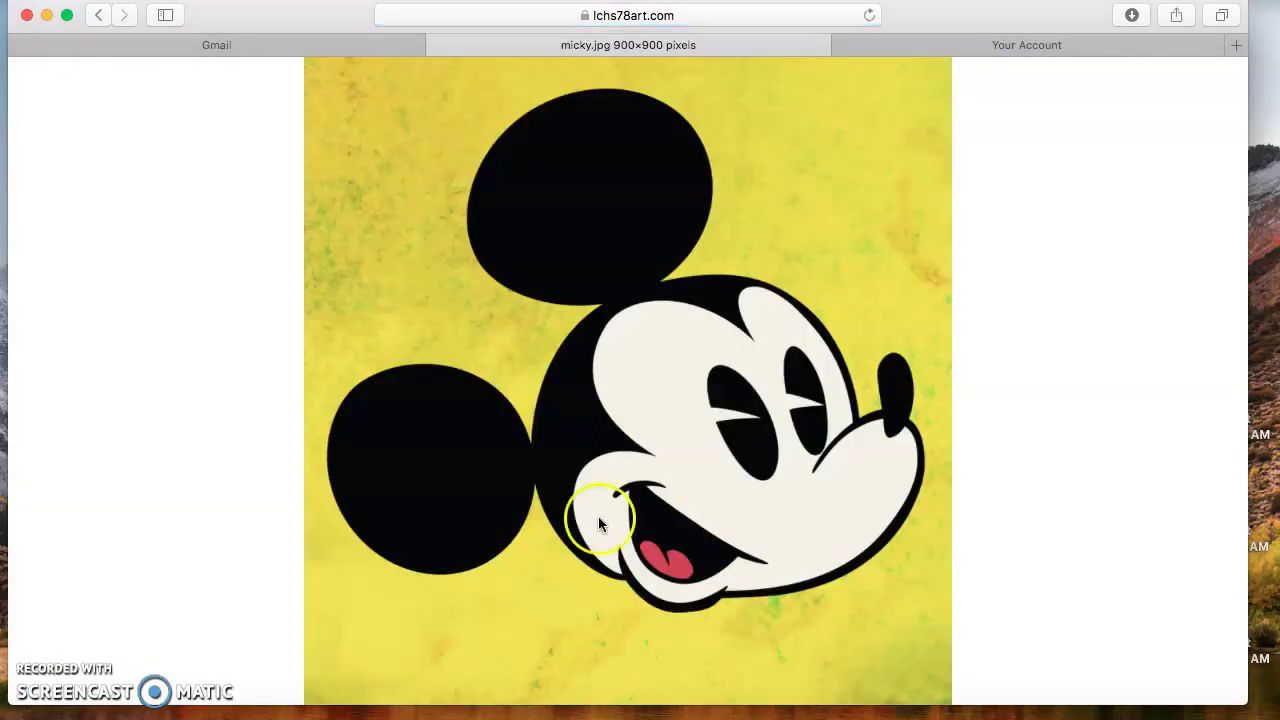
pyautogui.click(611, 446)
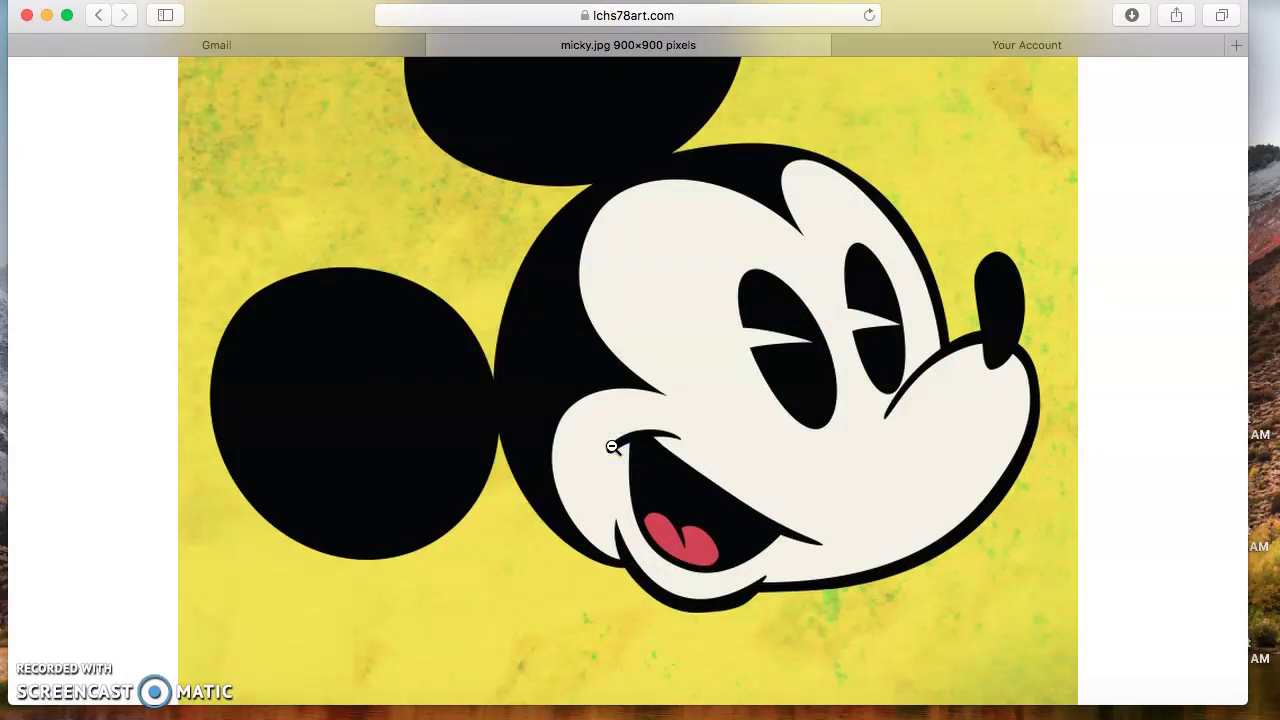
# Copy the enlarged Mickey image to the clipboard with Copy Image.
pyautogui.rightClick(613, 447)
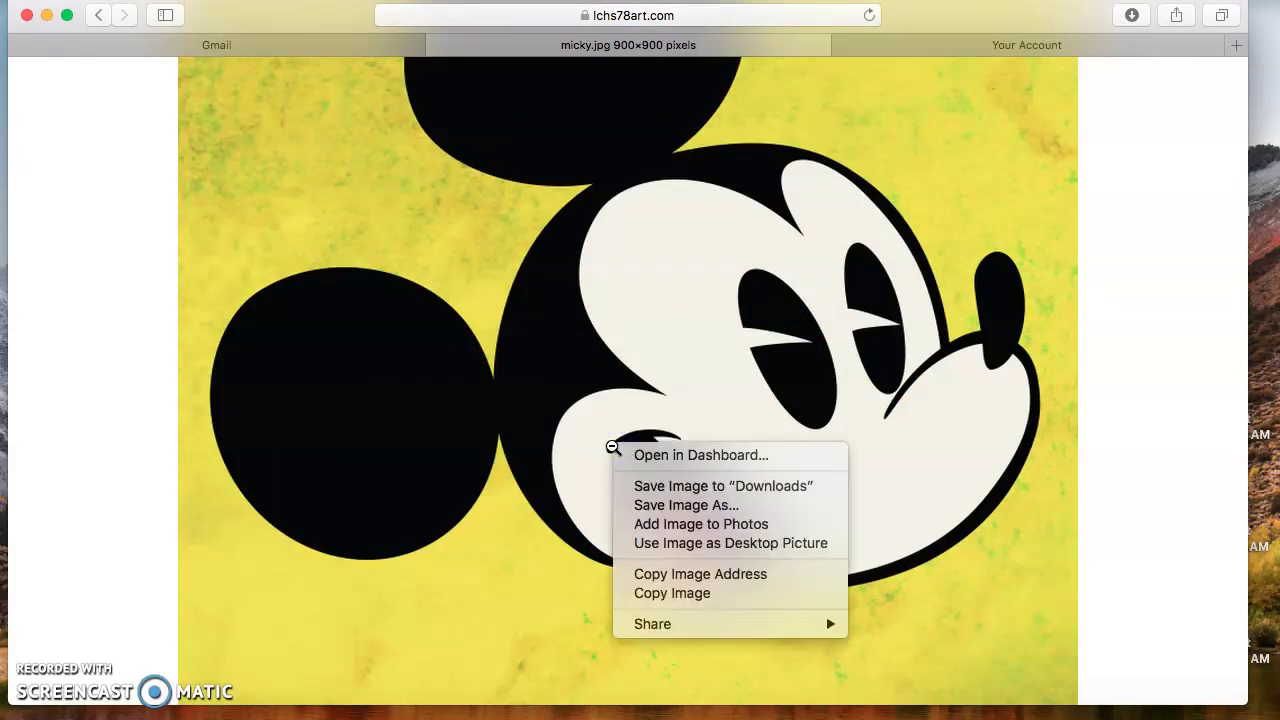
pyautogui.click(613, 447)
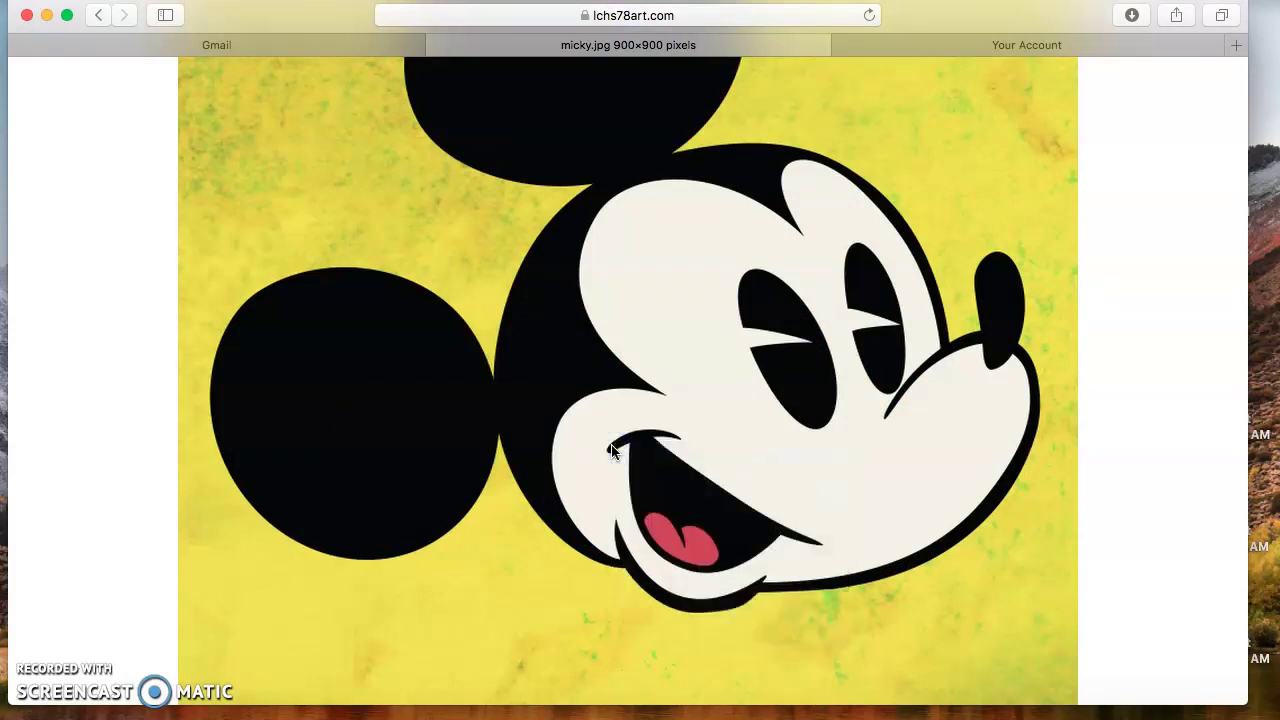
pyautogui.rightClick(613, 450)
pyautogui.click(671, 592)
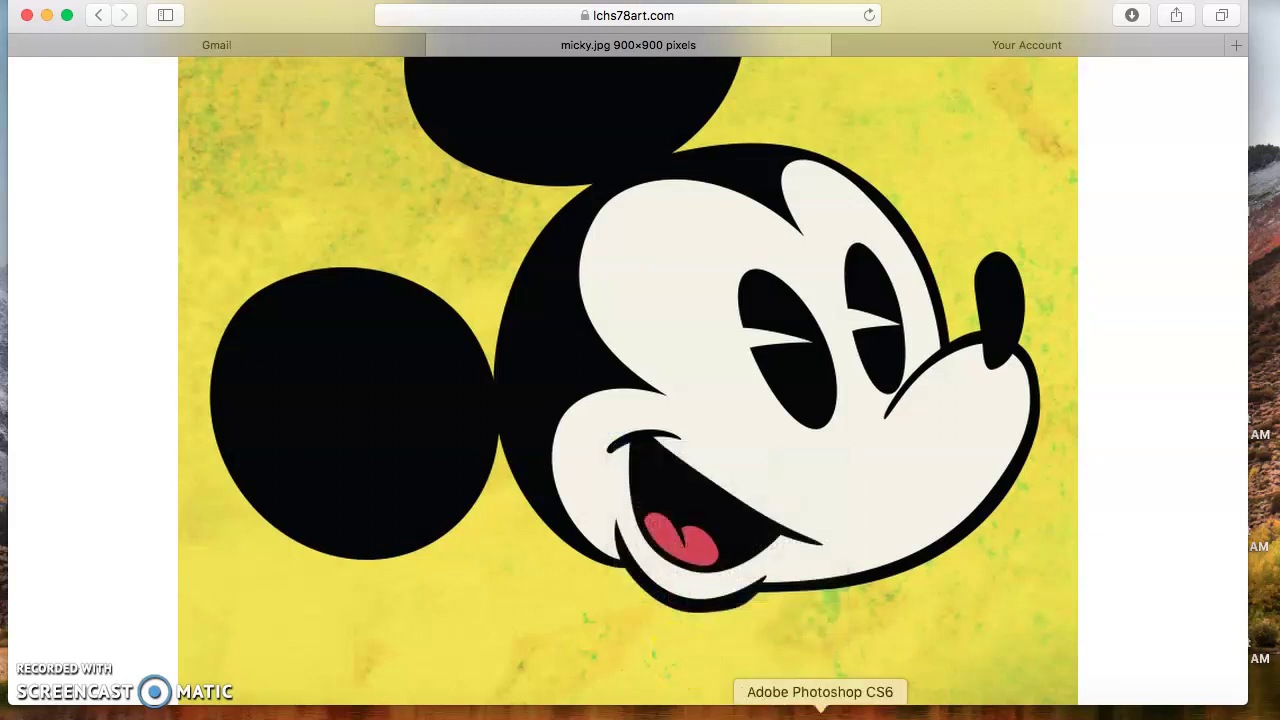
# Switch to Photoshop and close the turkey Untitled-1 document, choosing Don't Save.
pyautogui.click(820, 712)
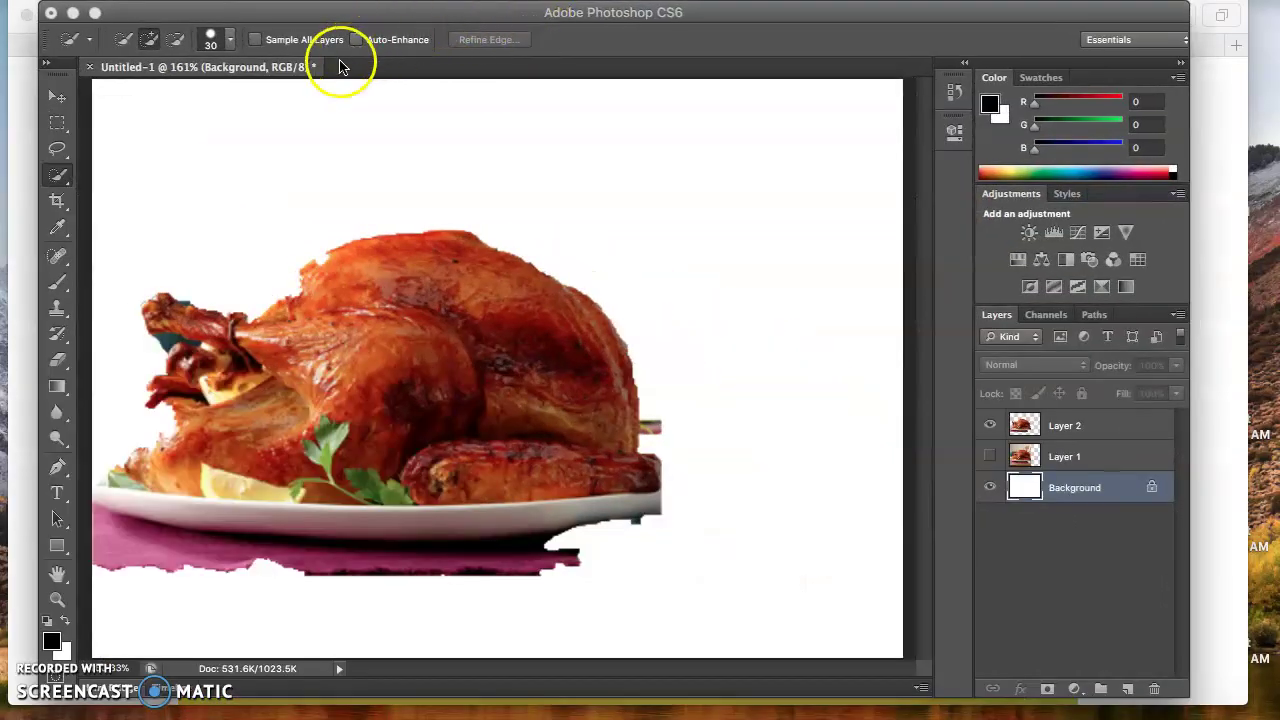
pyautogui.click(313, 78)
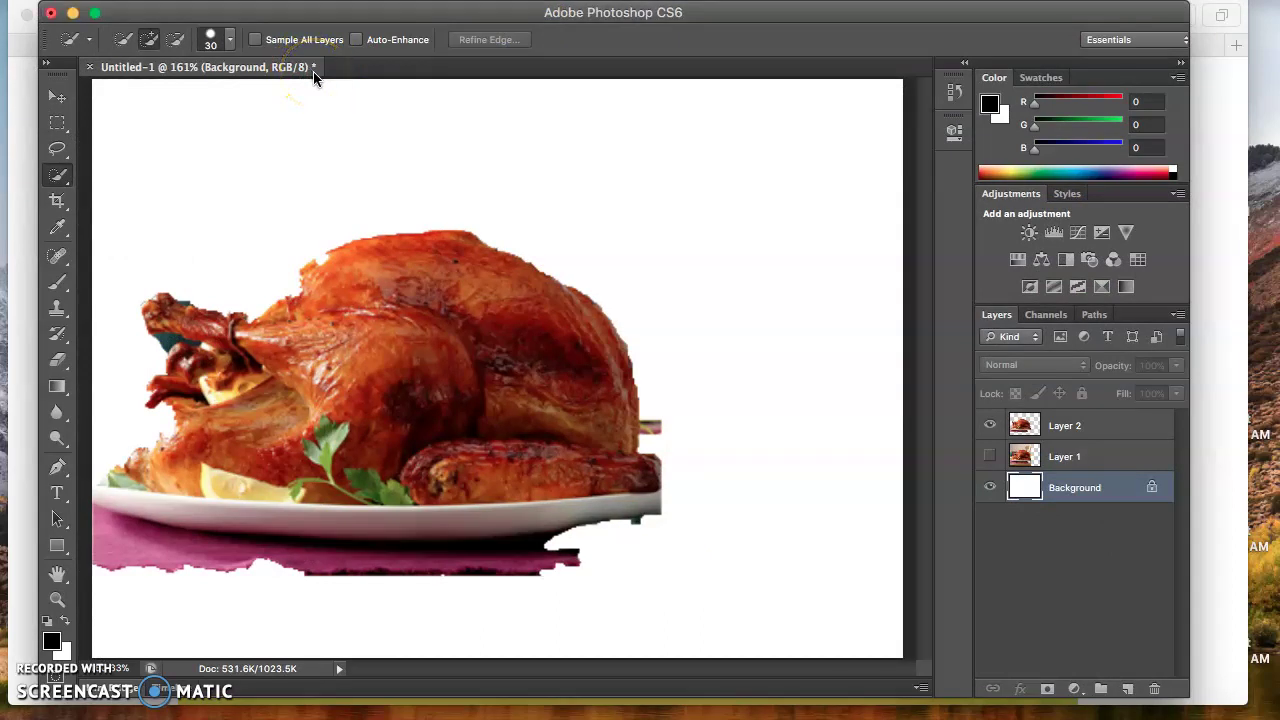
pyautogui.click(118, 67)
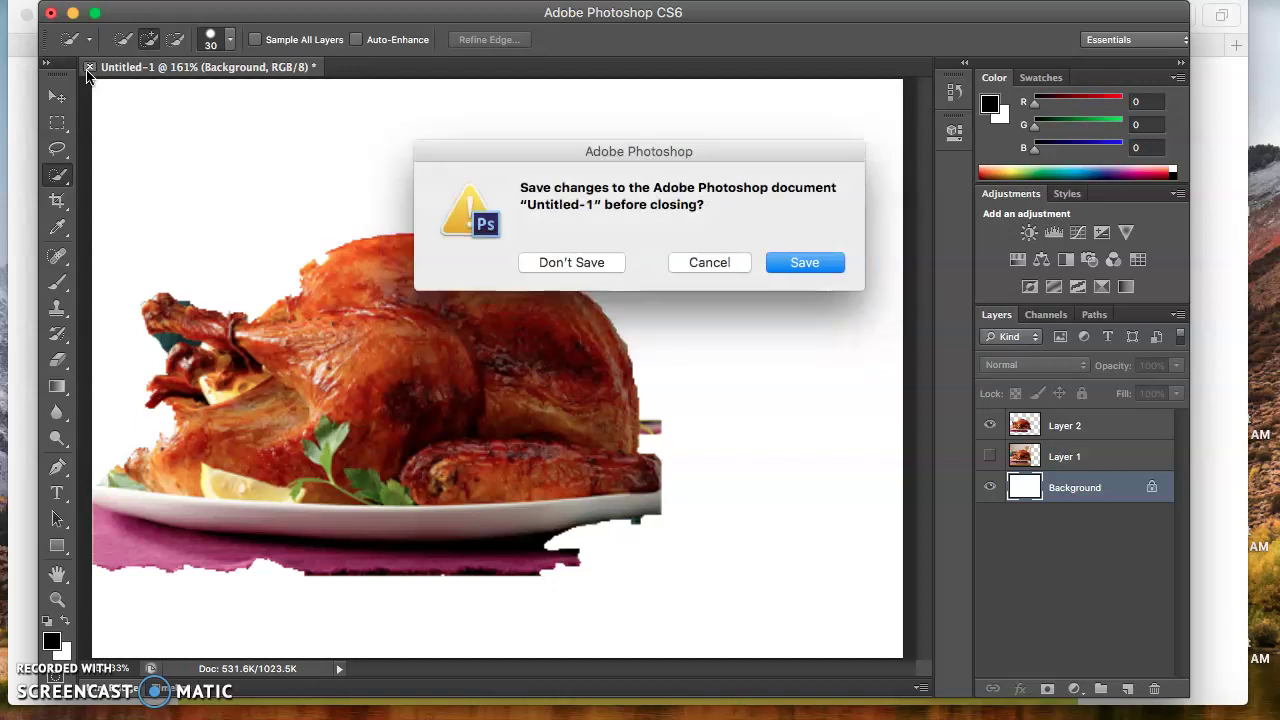
pyautogui.click(586, 263)
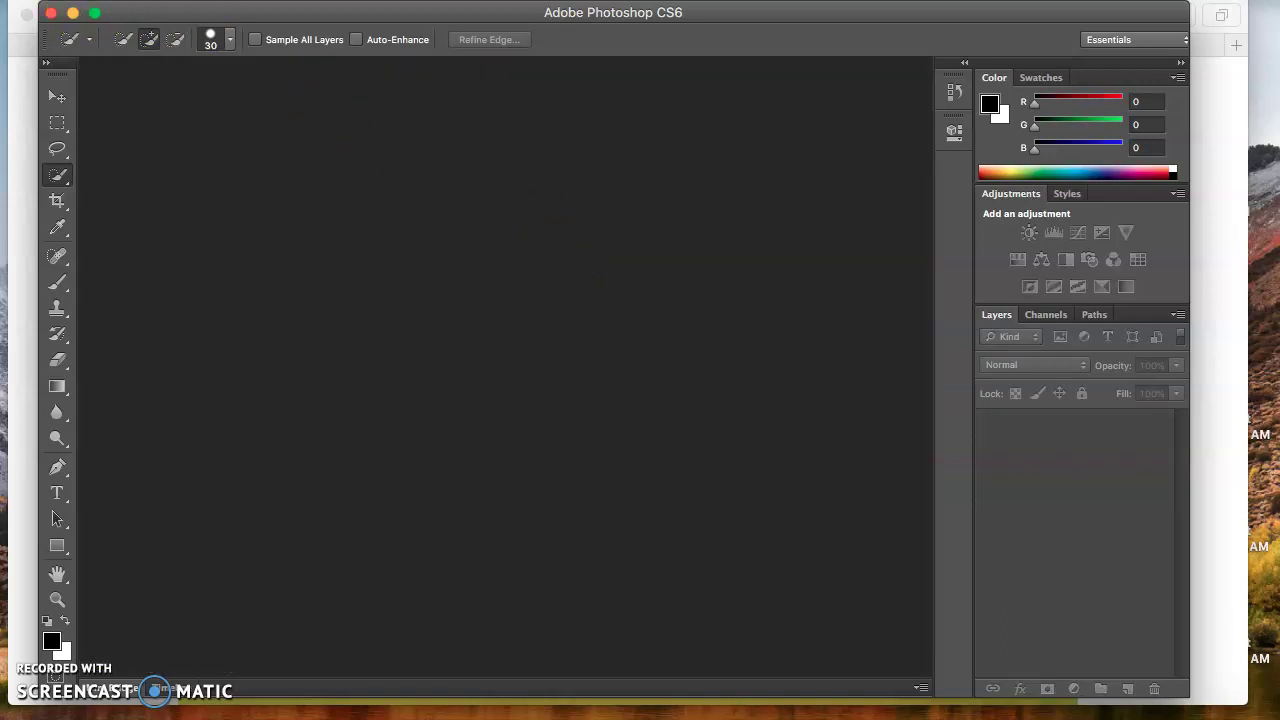
# Create a new 900×900 document named 'mickey graphic 1' and paste the Mickey image into it.
pyautogui.click(158, 2)
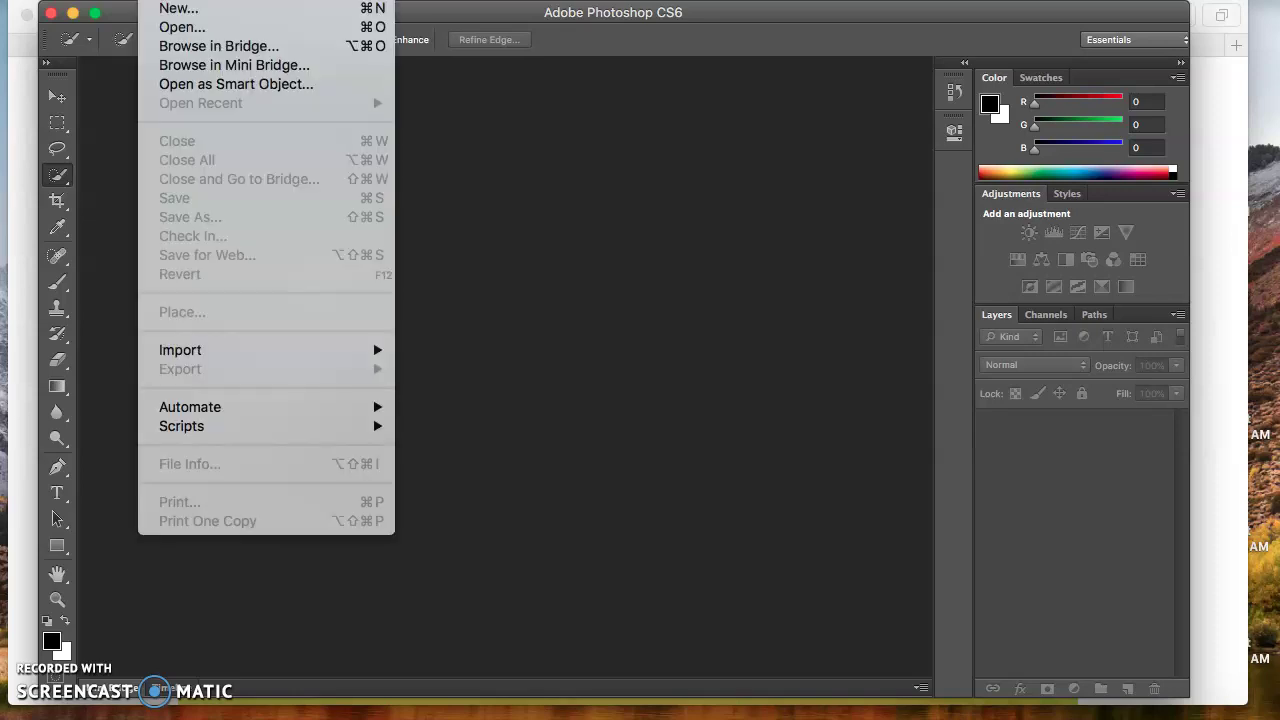
pyautogui.click(165, 9)
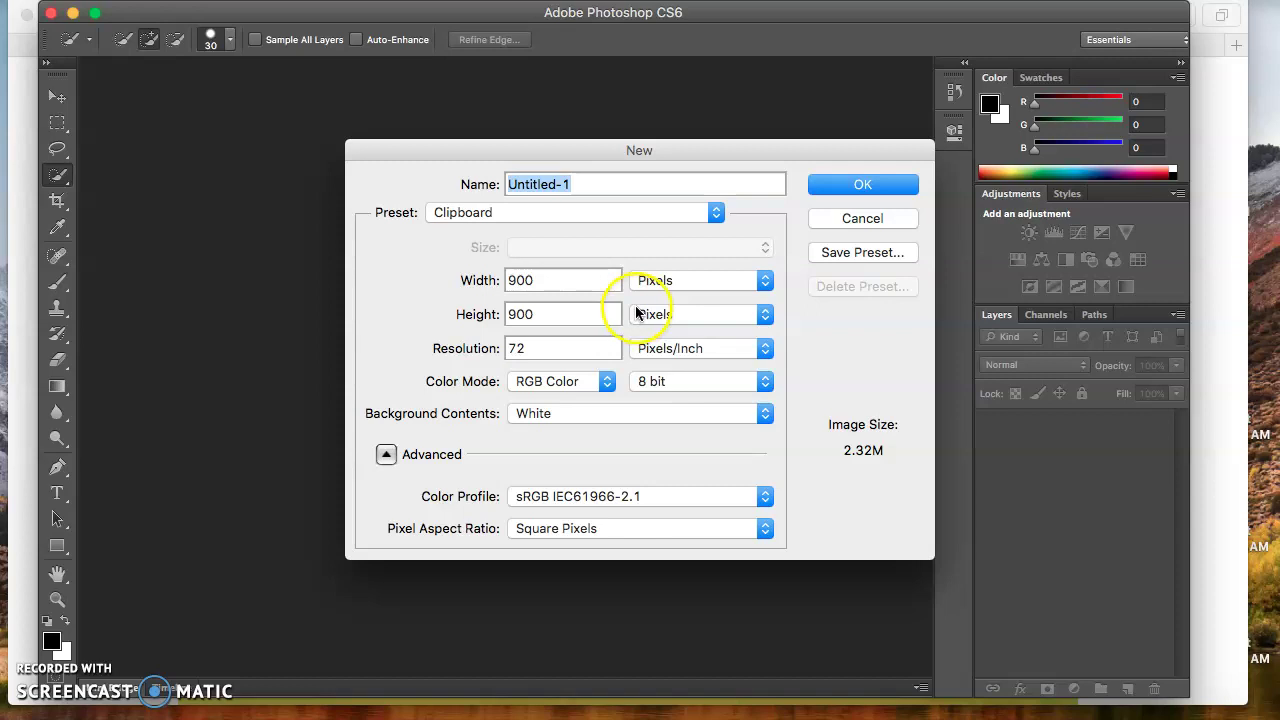
pyautogui.write('mi')
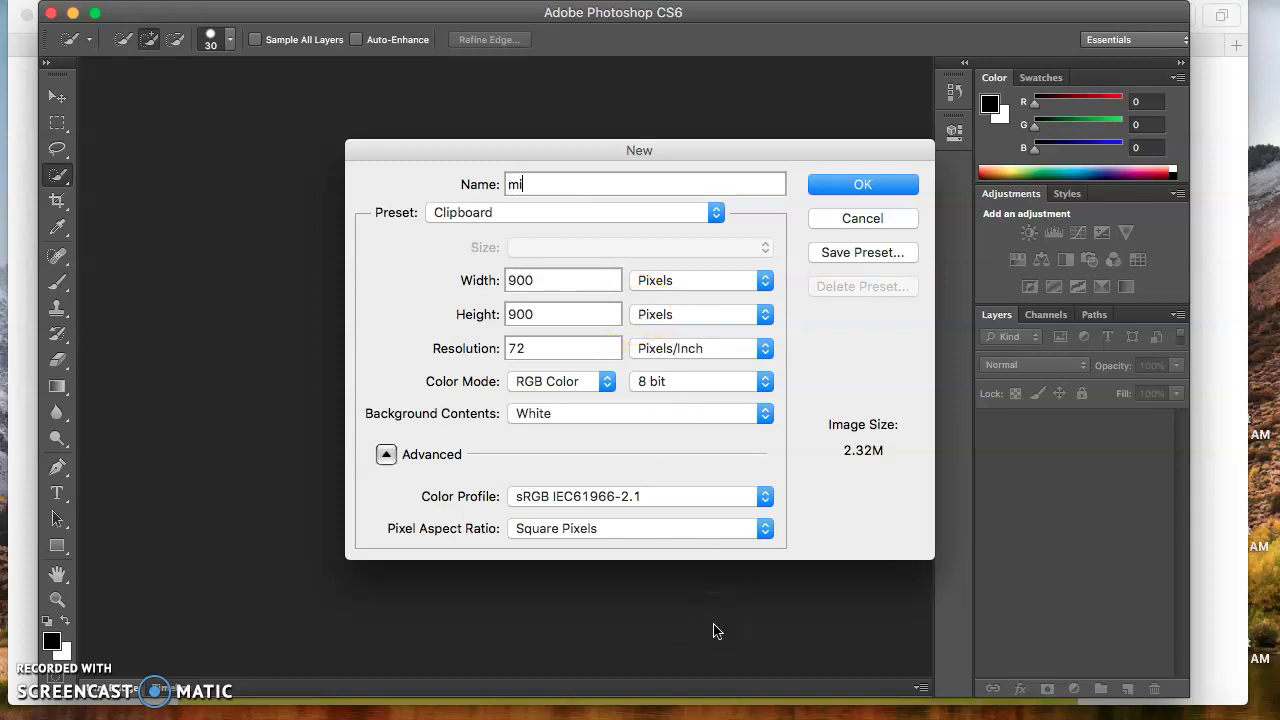
pyautogui.write('ckey graphic 1')
pyautogui.press('Return')
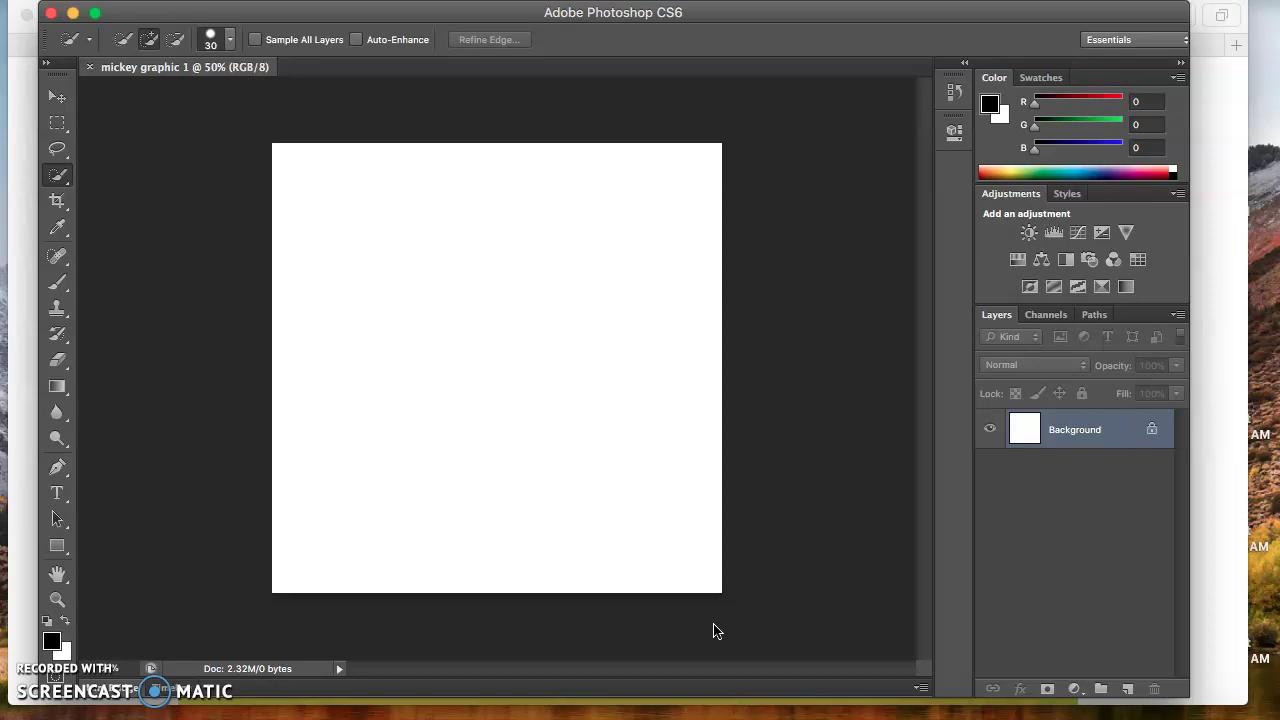
pyautogui.press('super+v')
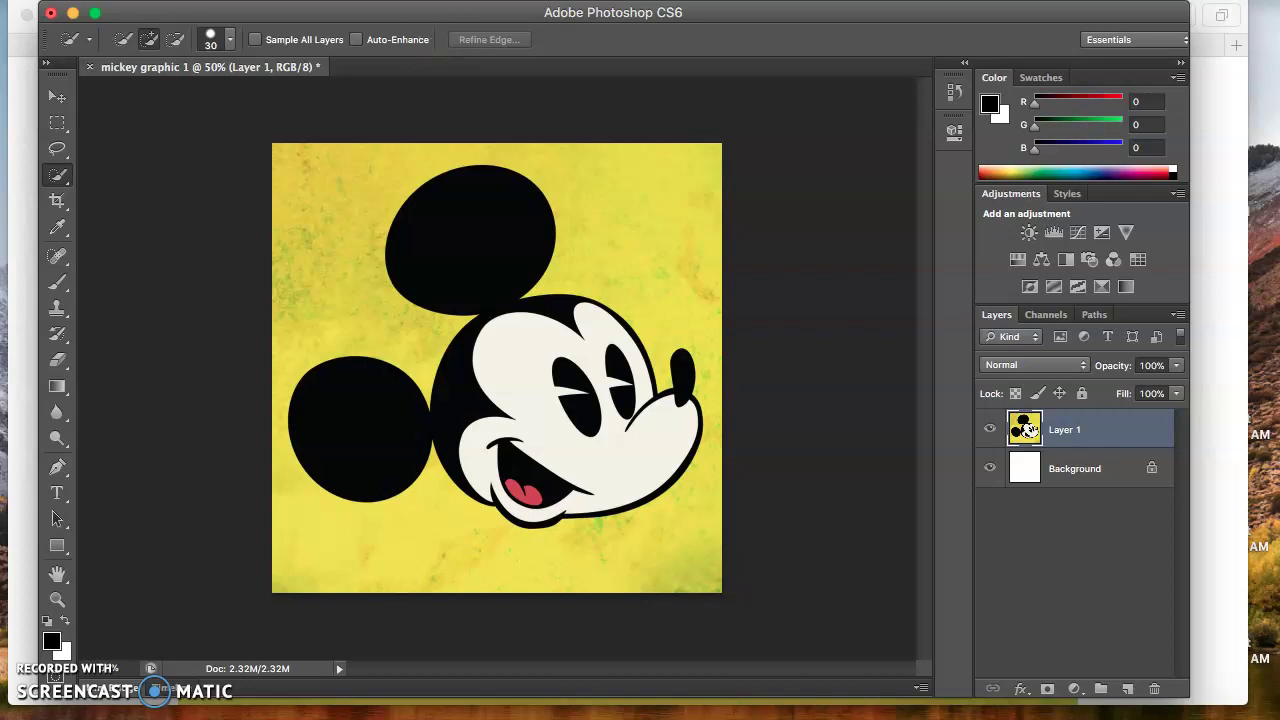
# With the Magic Wand at tolerance 32, select Mickey's black ears, head and outline.
pyautogui.click(62, 180)
pyautogui.click(63, 181)
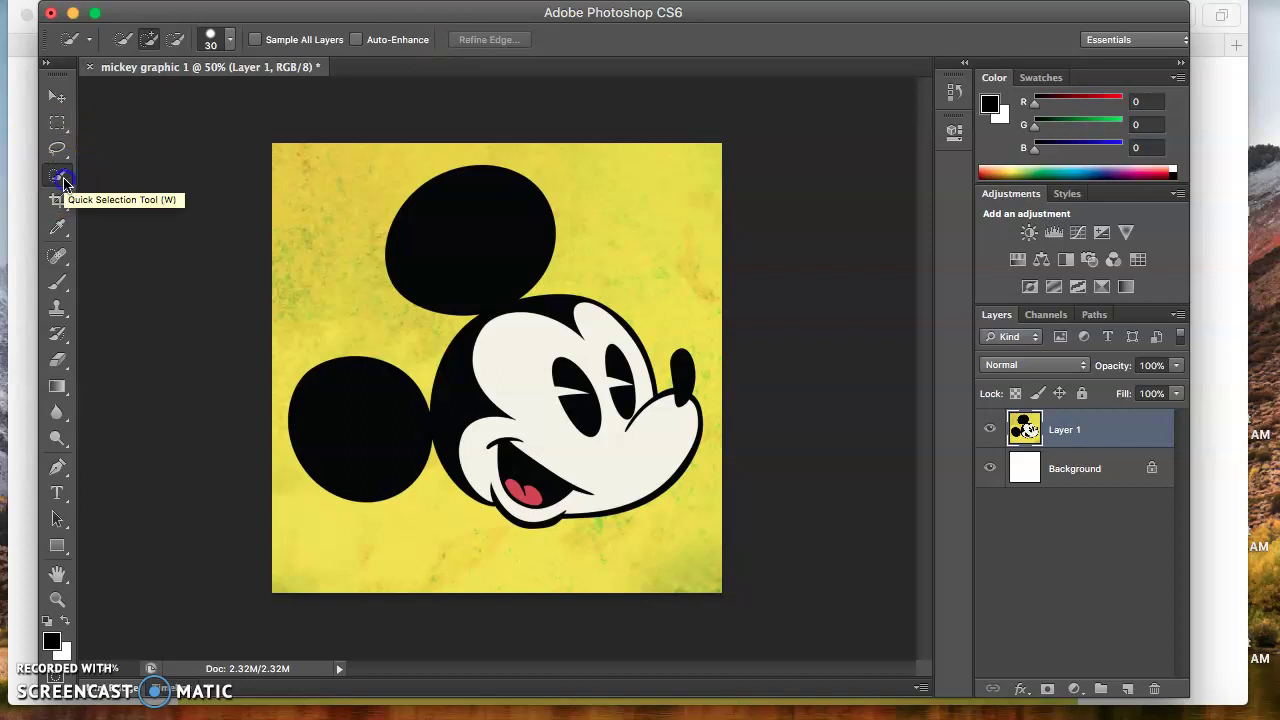
pyautogui.click(63, 181)
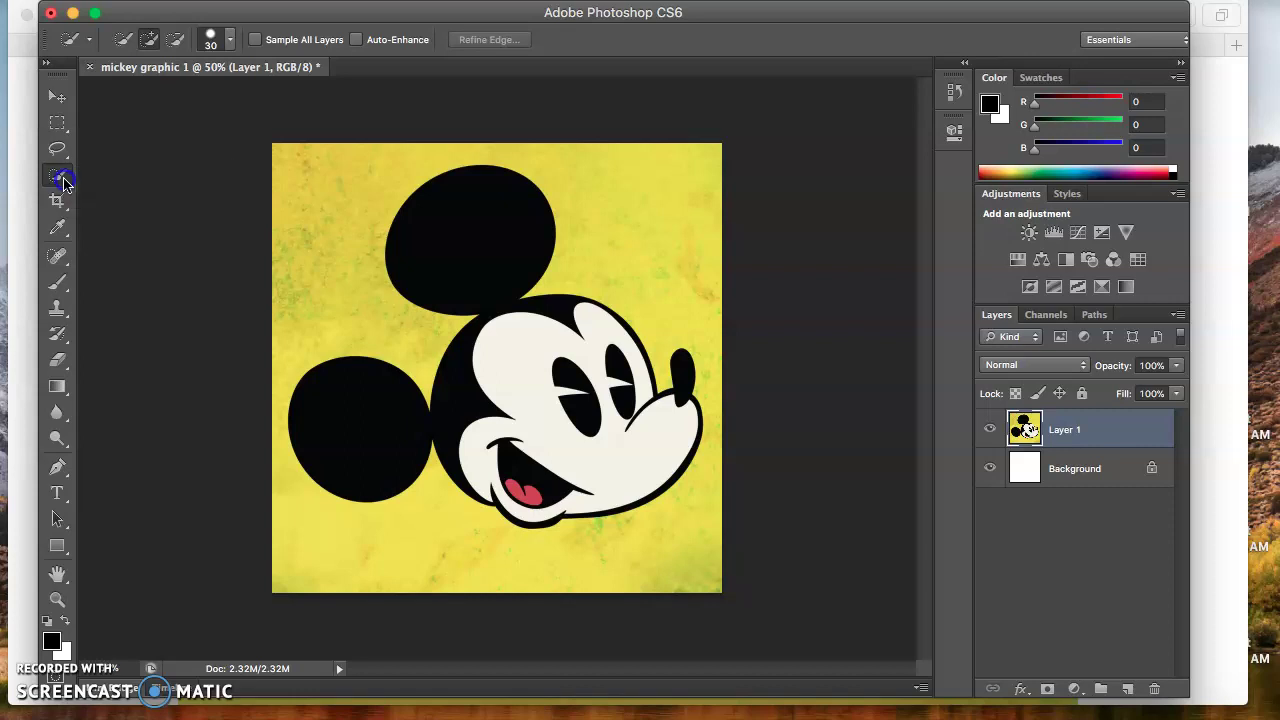
pyautogui.click(63, 181)
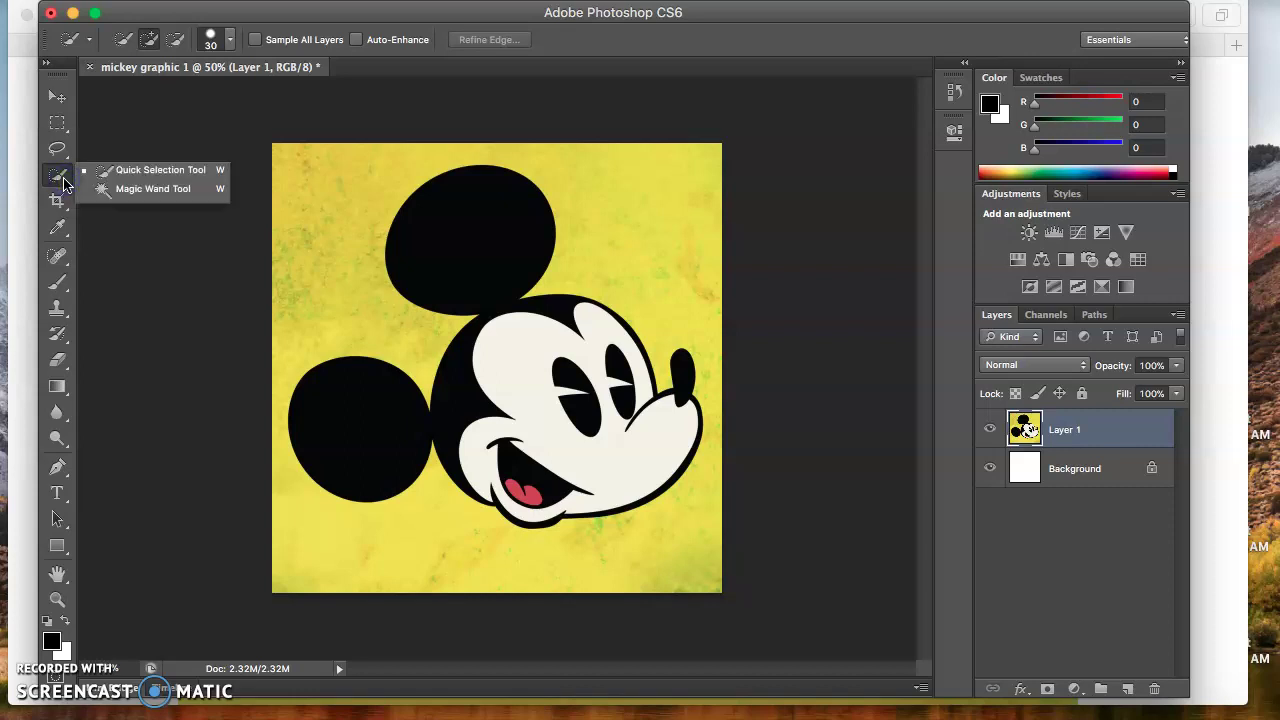
pyautogui.click(112, 195)
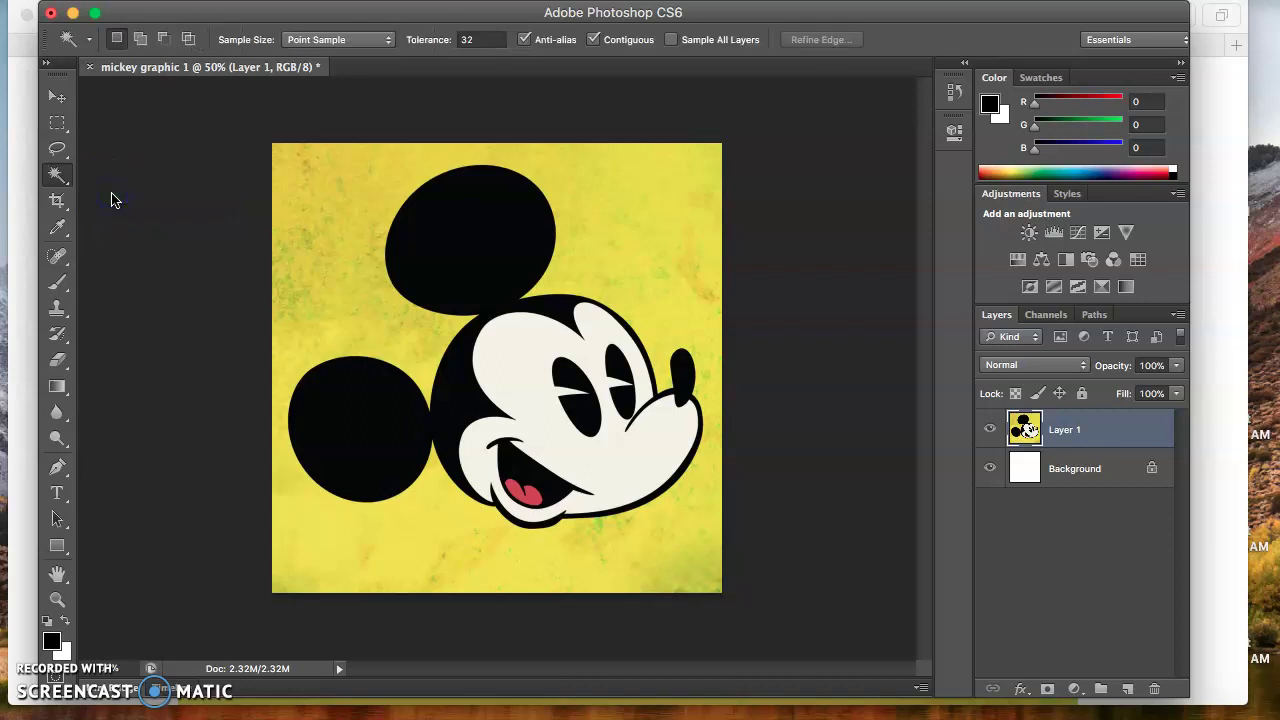
pyautogui.click(458, 255)
pyautogui.click(1117, 493)
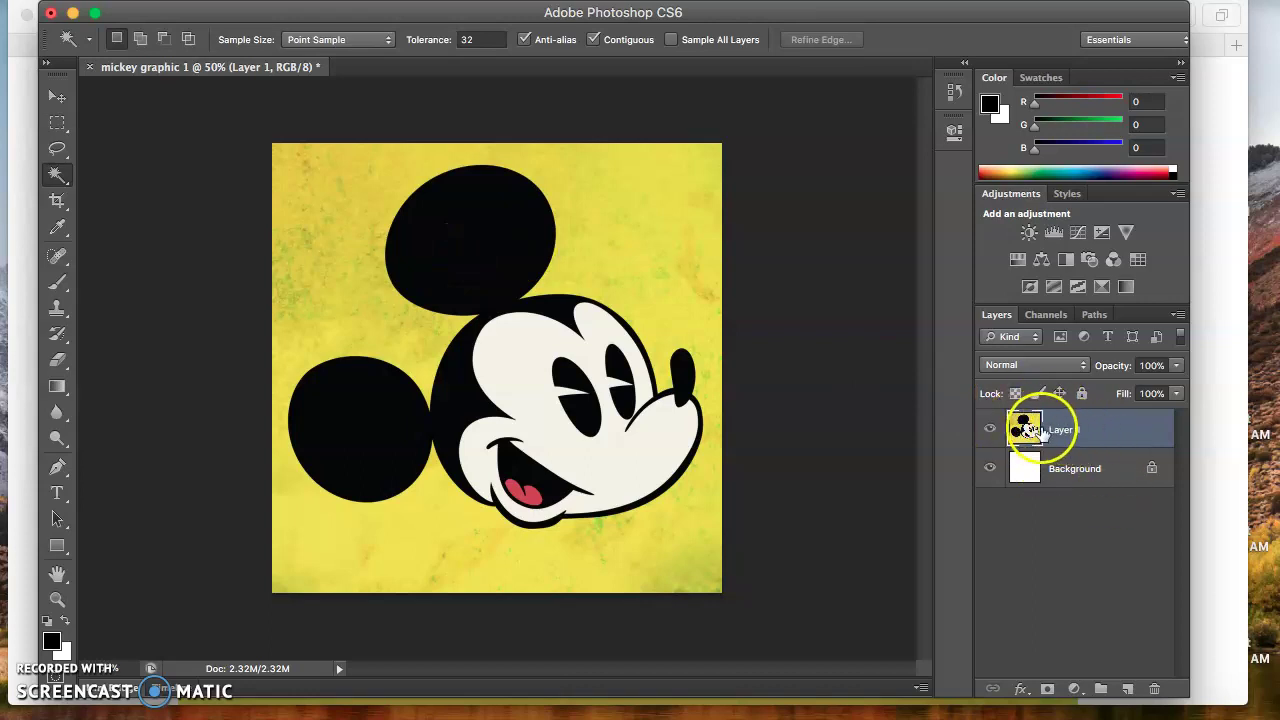
pyautogui.click(469, 244)
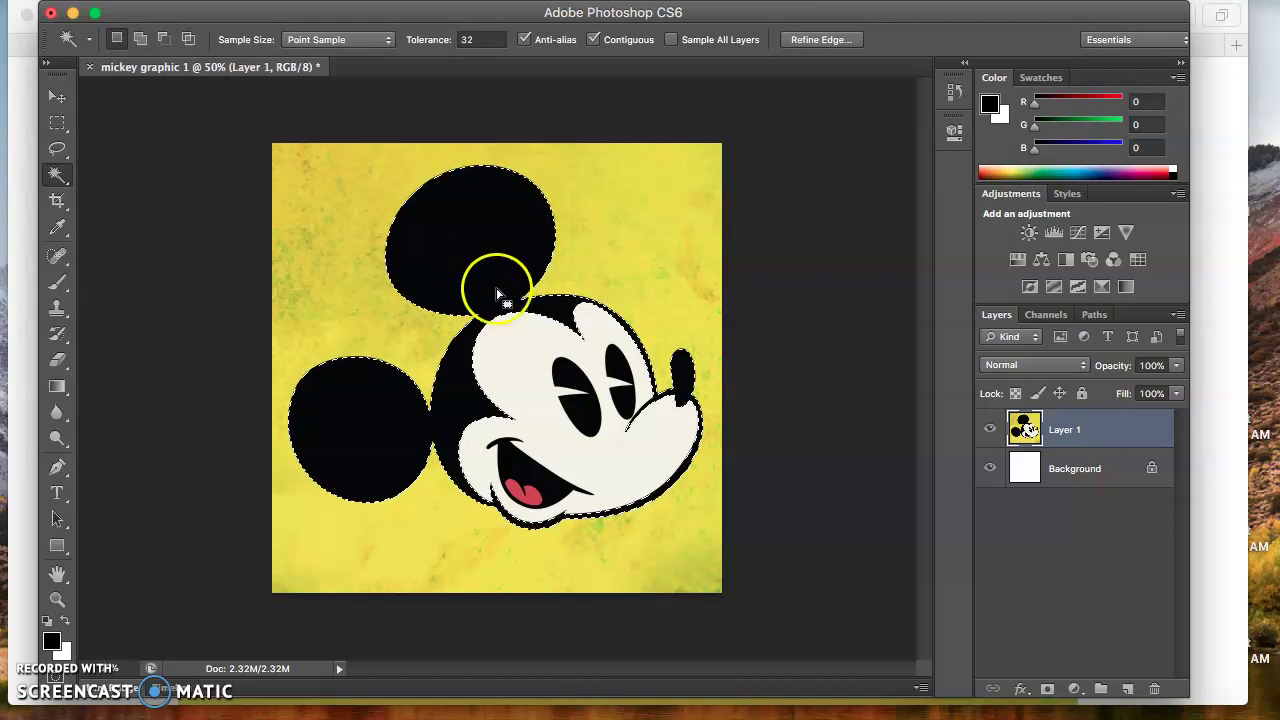
pyautogui.keyDown('shift'); pyautogui.click(507, 479); pyautogui.keyUp('shift')
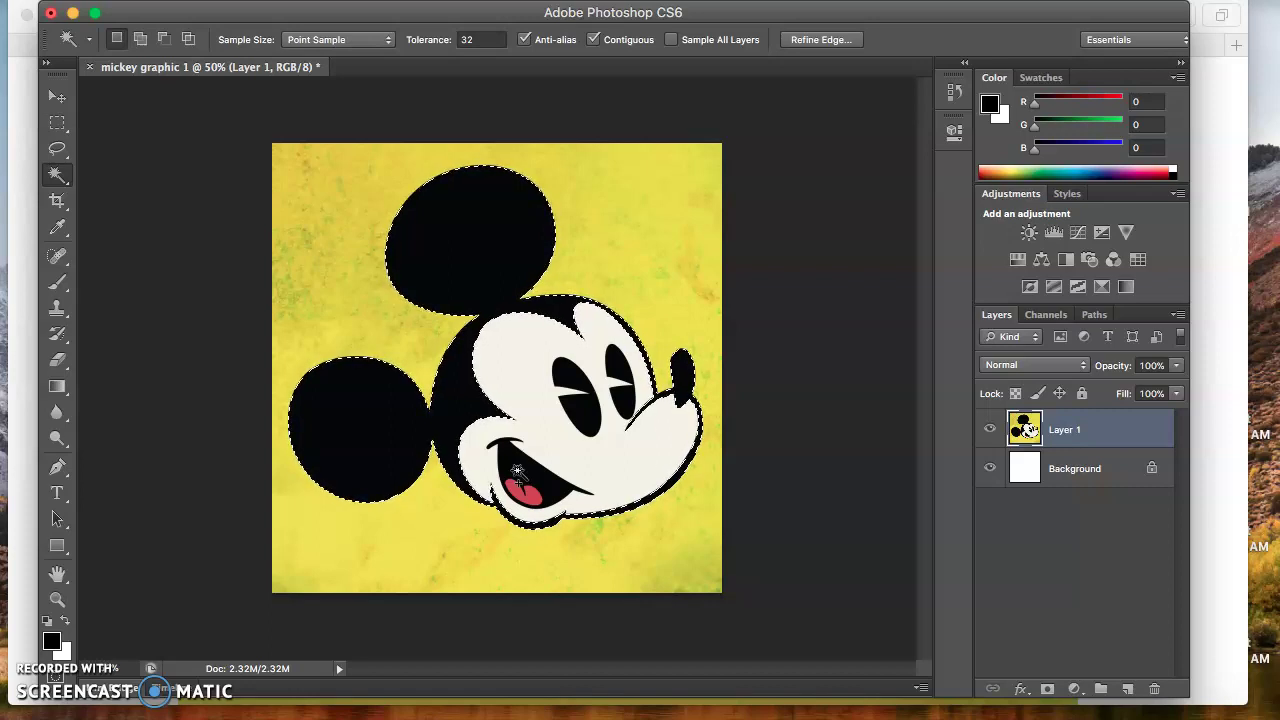
pyautogui.keyDown('shift'); pyautogui.click(517, 470); pyautogui.keyUp('shift')
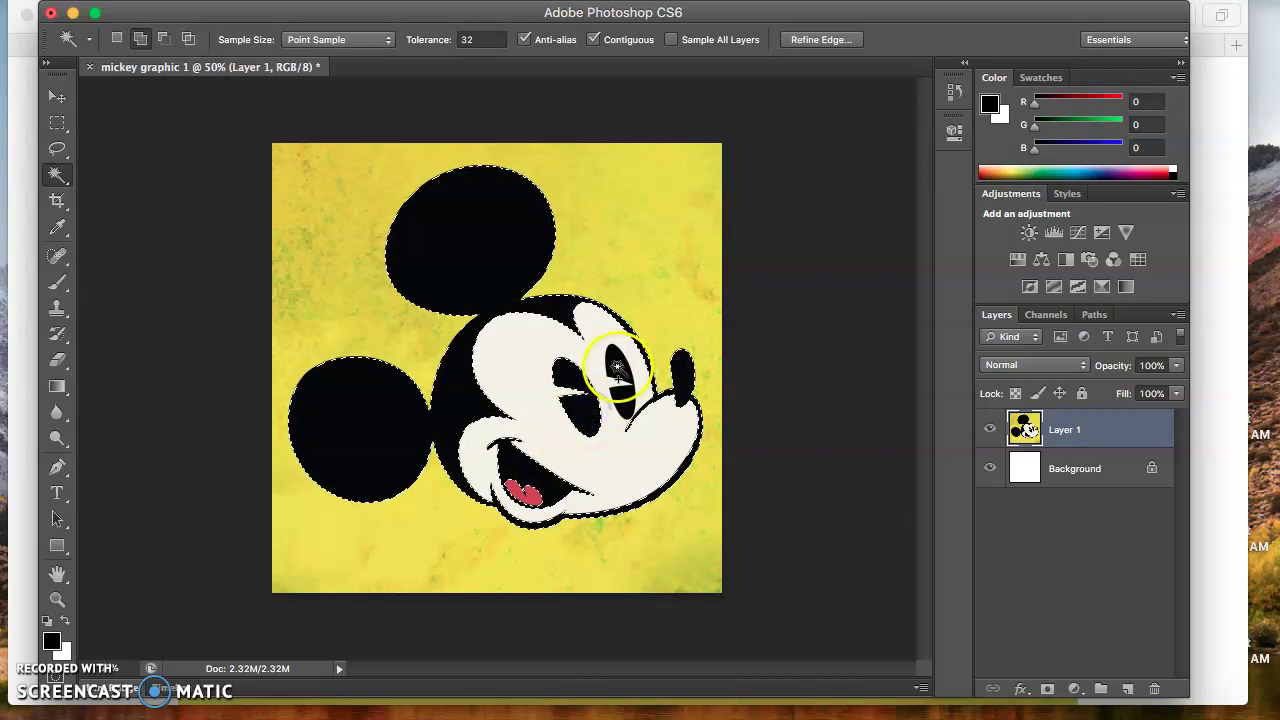
pyautogui.keyDown('shift'); pyautogui.click(617, 369); pyautogui.keyUp('shift')
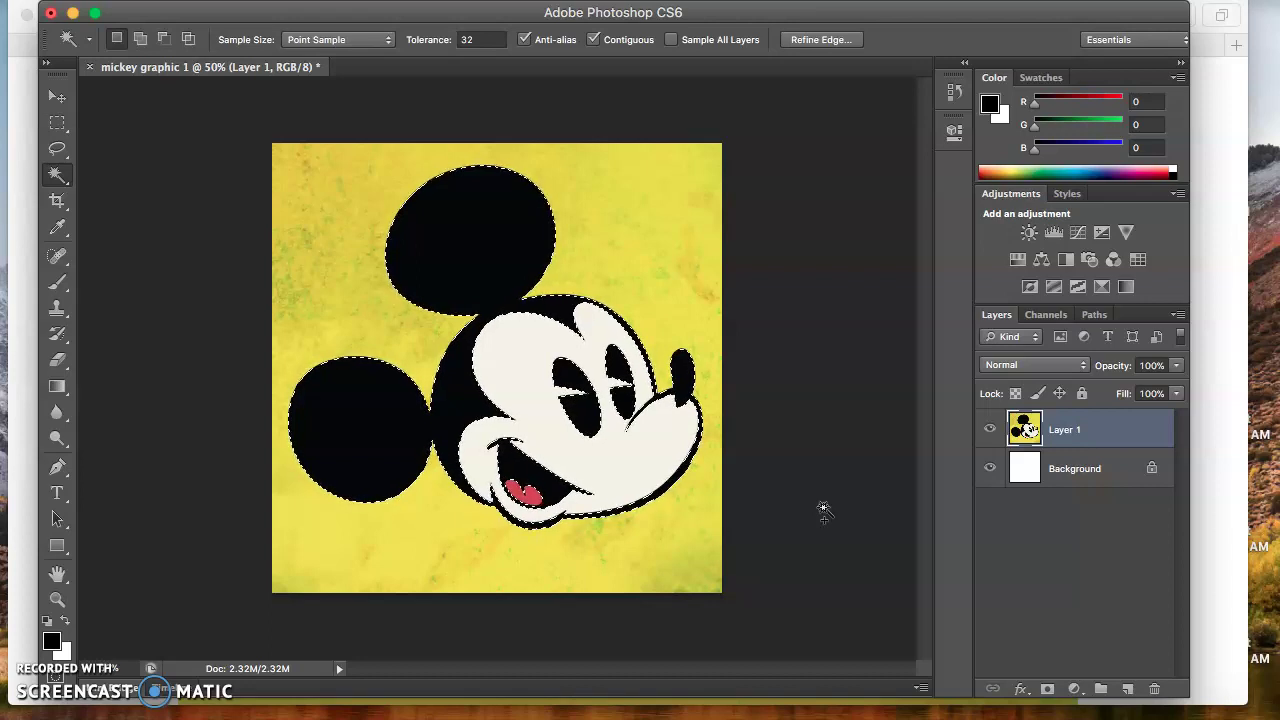
# Add Layer 2 above Layer 1, fill it with the selected black shapes, and verify by toggling Layer 1.
pyautogui.click(1127, 689)
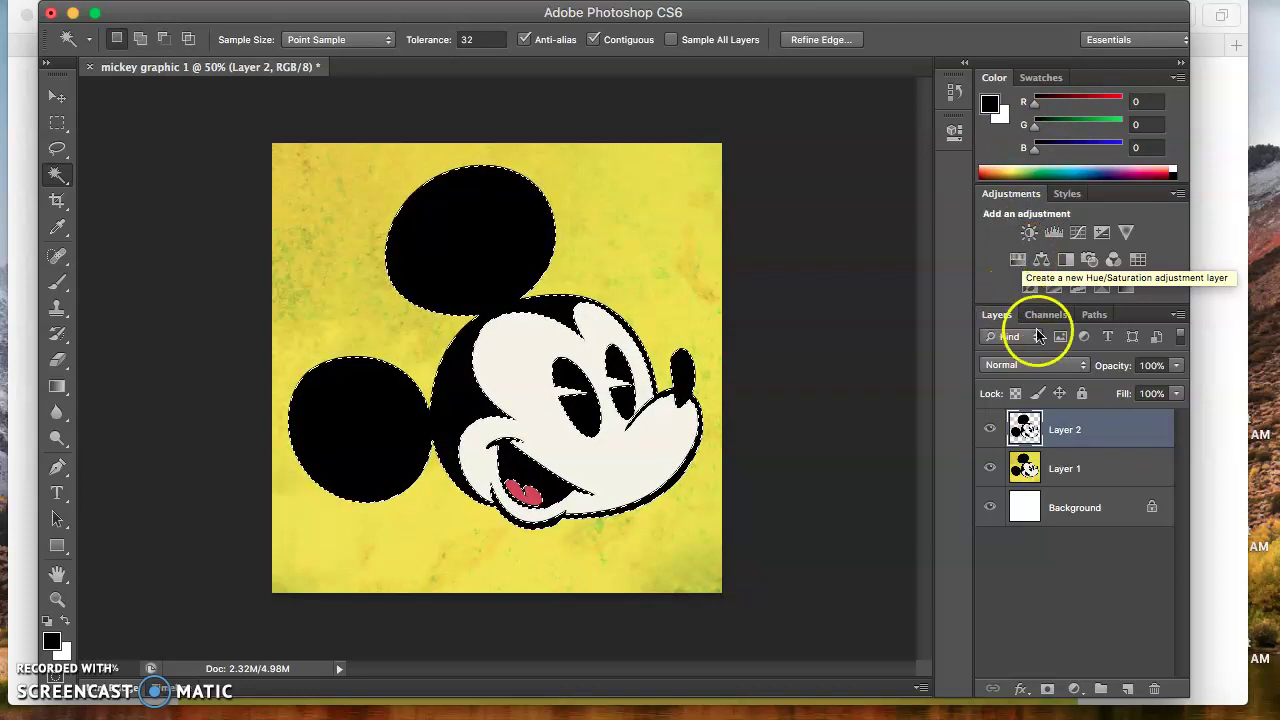
pyautogui.click(989, 470)
pyautogui.click(989, 470)
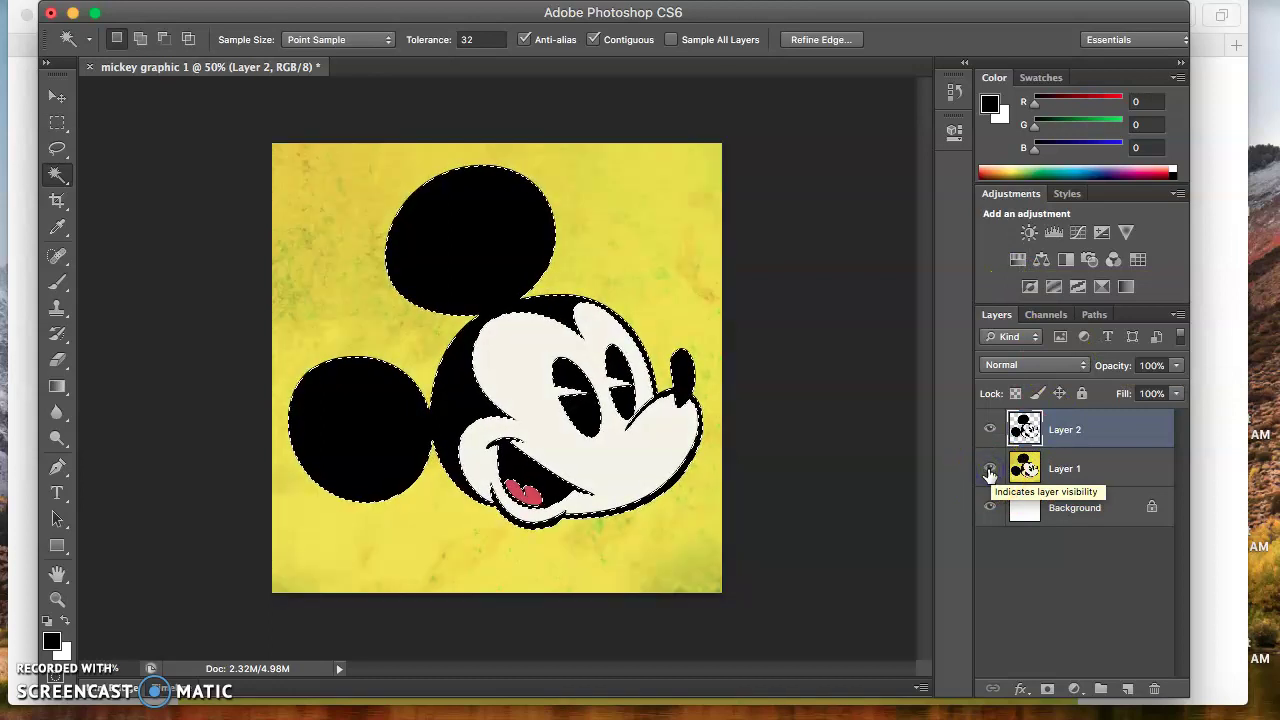
# Select Mickey's white face areas on Layer 1 and rename Layer 2 to 'black'.
pyautogui.click(1099, 452)
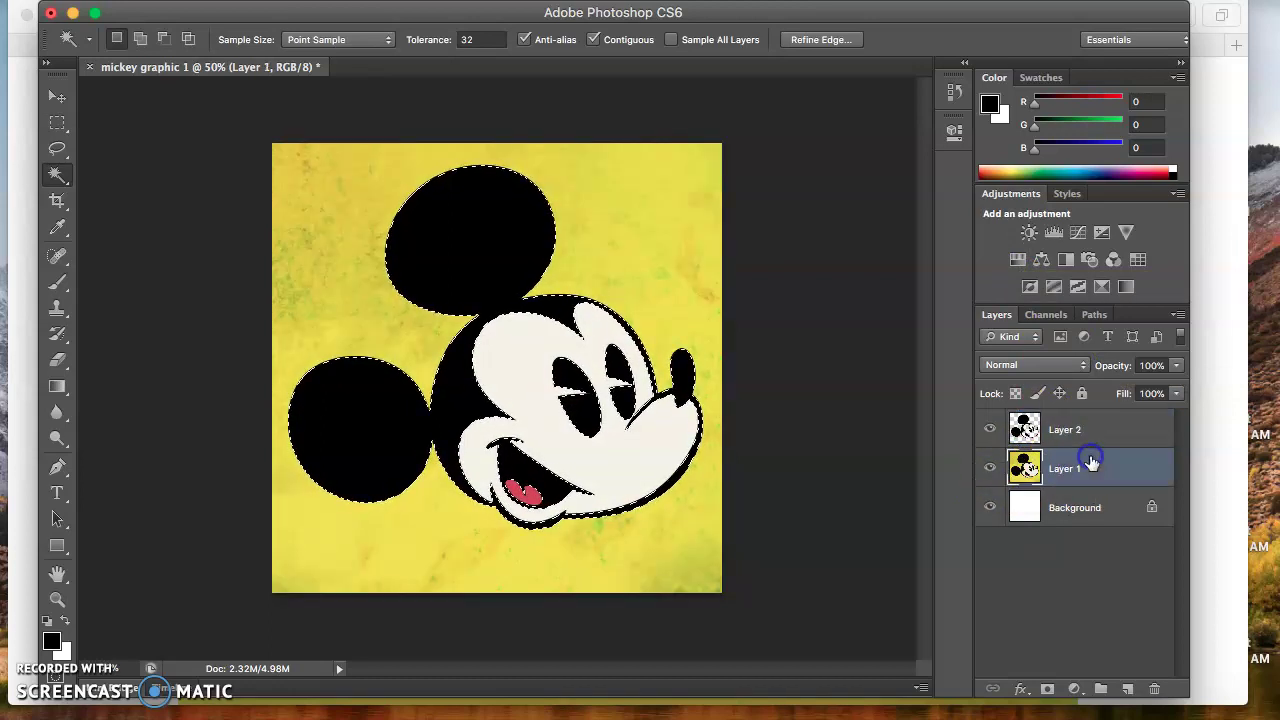
pyautogui.click(553, 432)
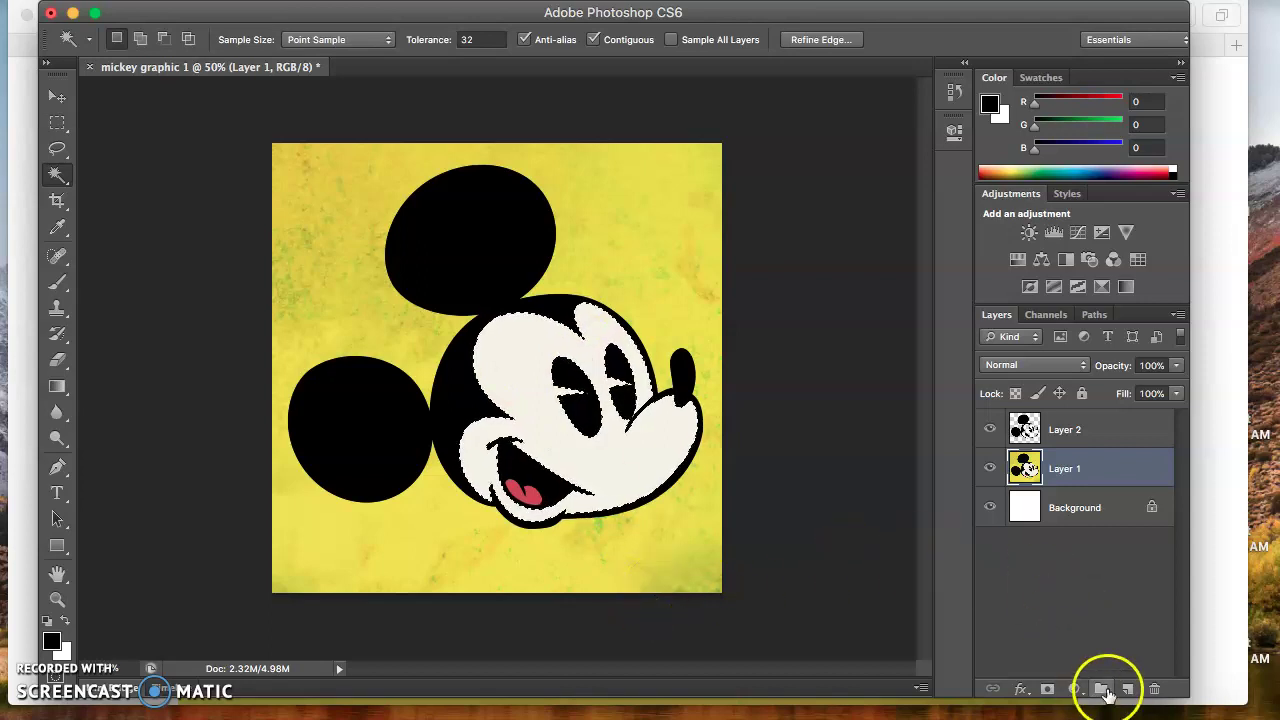
pyautogui.click(1096, 428)
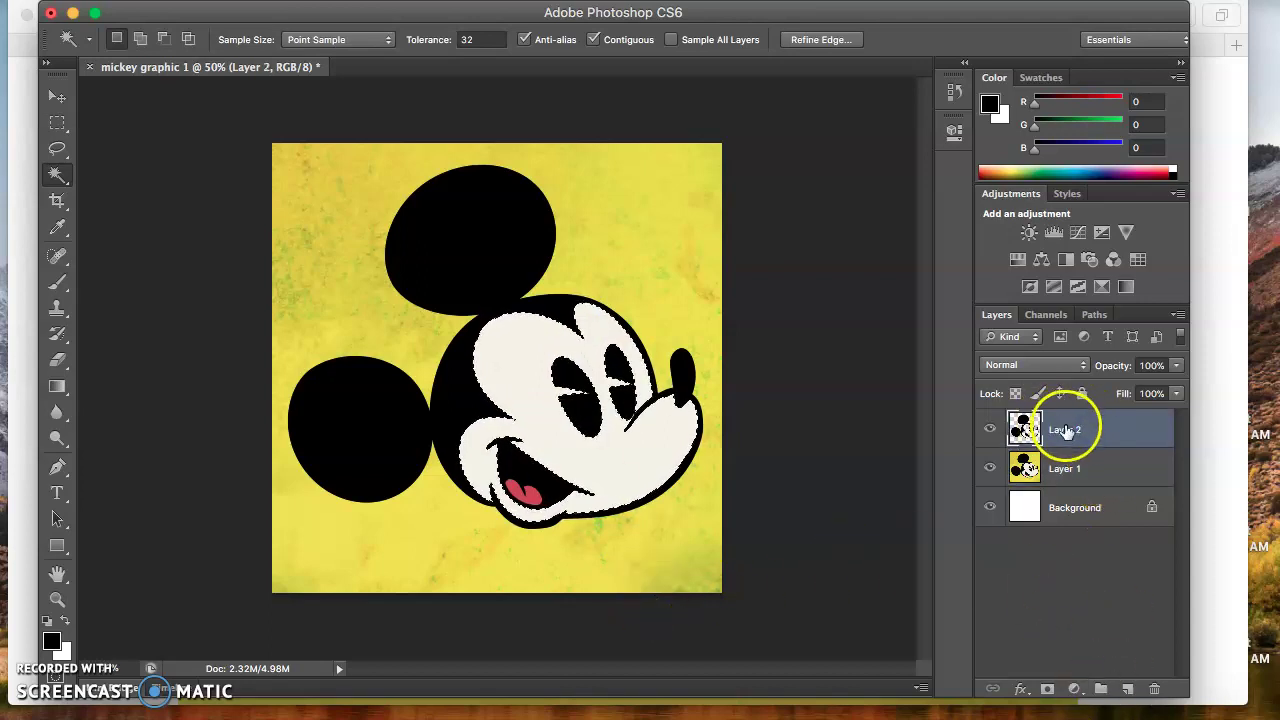
pyautogui.doubleClick(1065, 430)
pyautogui.write('fb')
pyautogui.press('BackSpace')
pyautogui.press('BackSpace')
pyautogui.write('black')
pyautogui.press('Return')
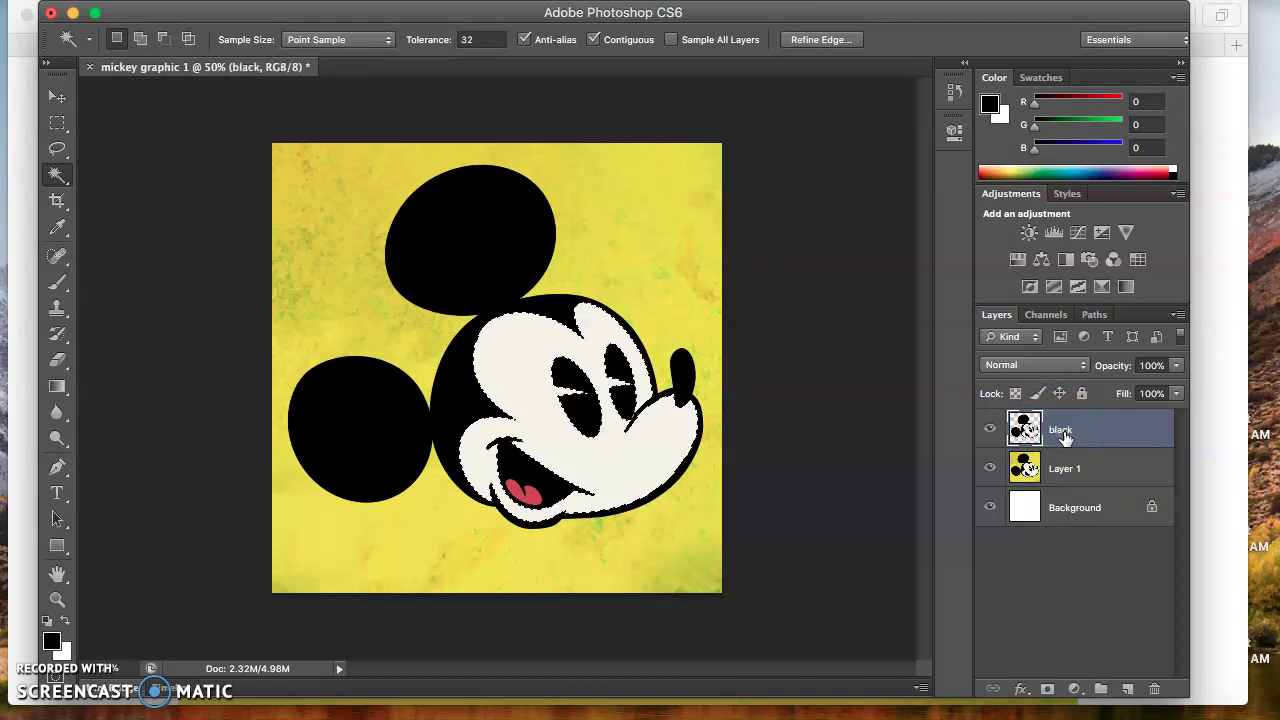
# Add a new layer named 'white' and fill the face selection on it.
pyautogui.click(1130, 690)
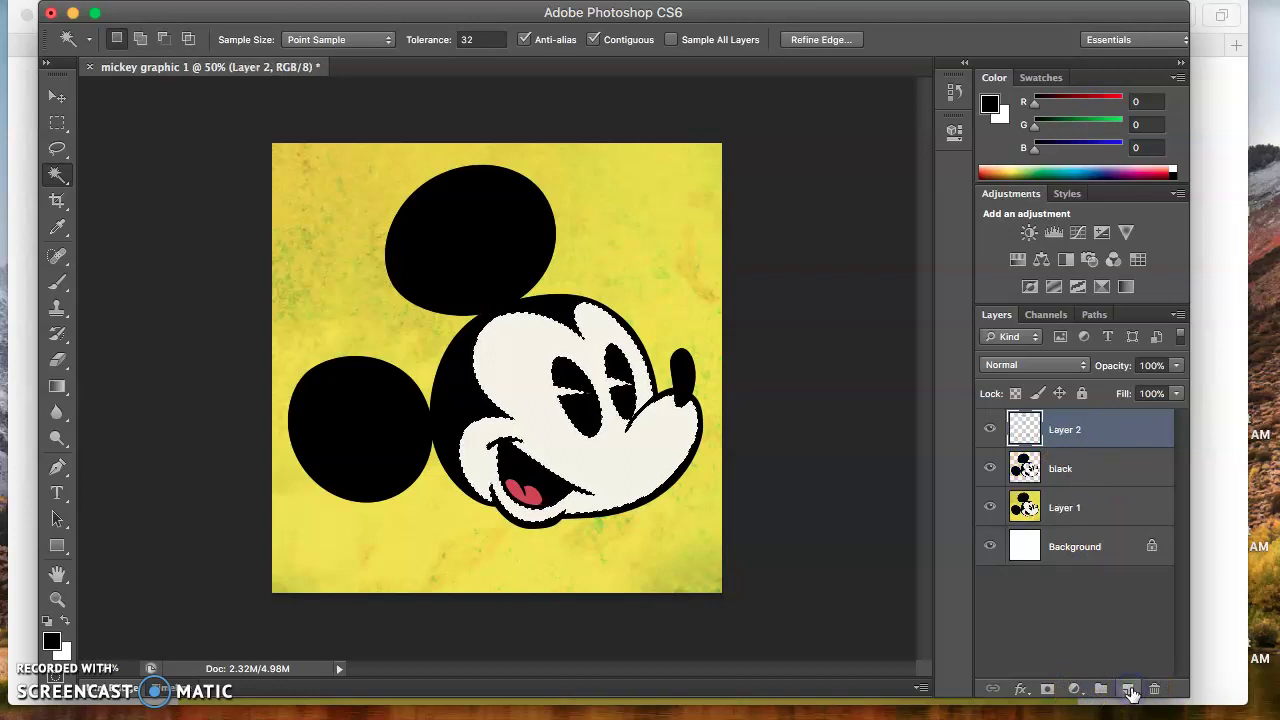
pyautogui.doubleClick(1068, 432)
pyautogui.write('white')
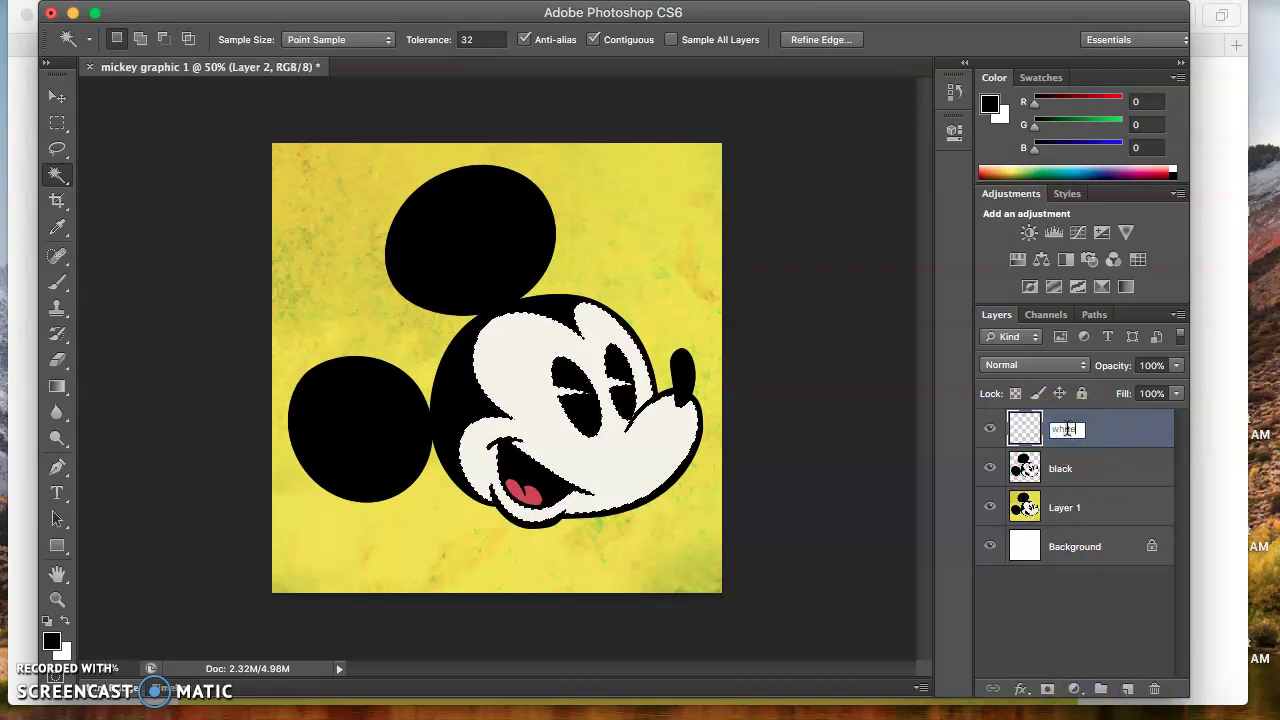
pyautogui.press('Return')
pyautogui.moveTo(1025, 422)
pyautogui.mouseDown()
pyautogui.moveTo(1021, 410)
pyautogui.moveTo(1023, 478)
pyautogui.moveTo(1023, 423)
pyautogui.moveTo(1035, 435)
pyautogui.mouseUp()
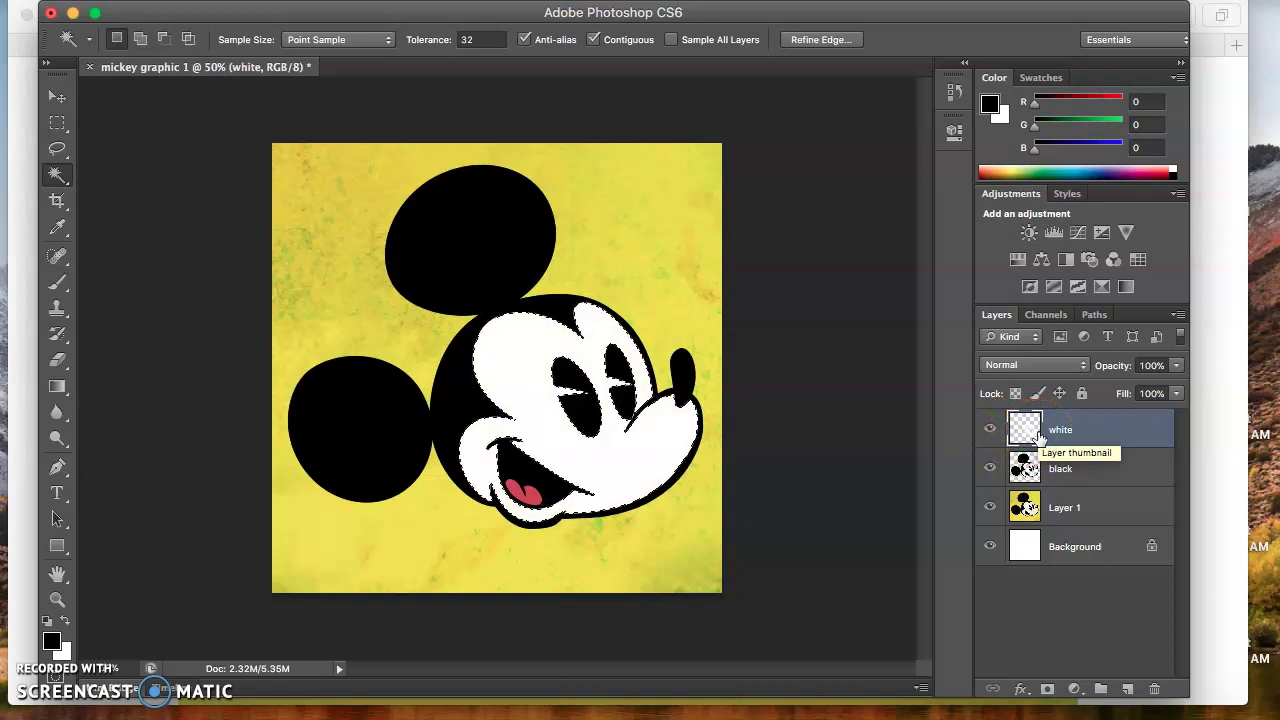
# Hide the black, Layer 1 and Background layers to check the white shape alone.
pyautogui.click(990, 467)
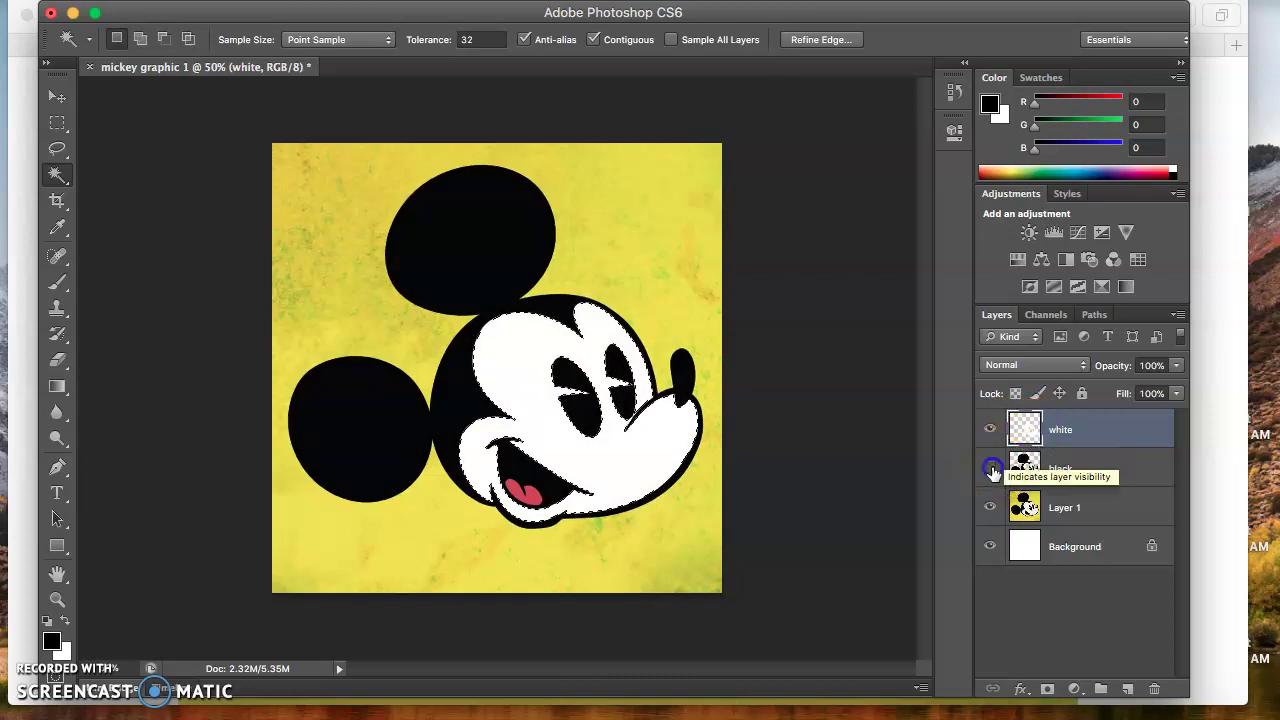
pyautogui.click(991, 507)
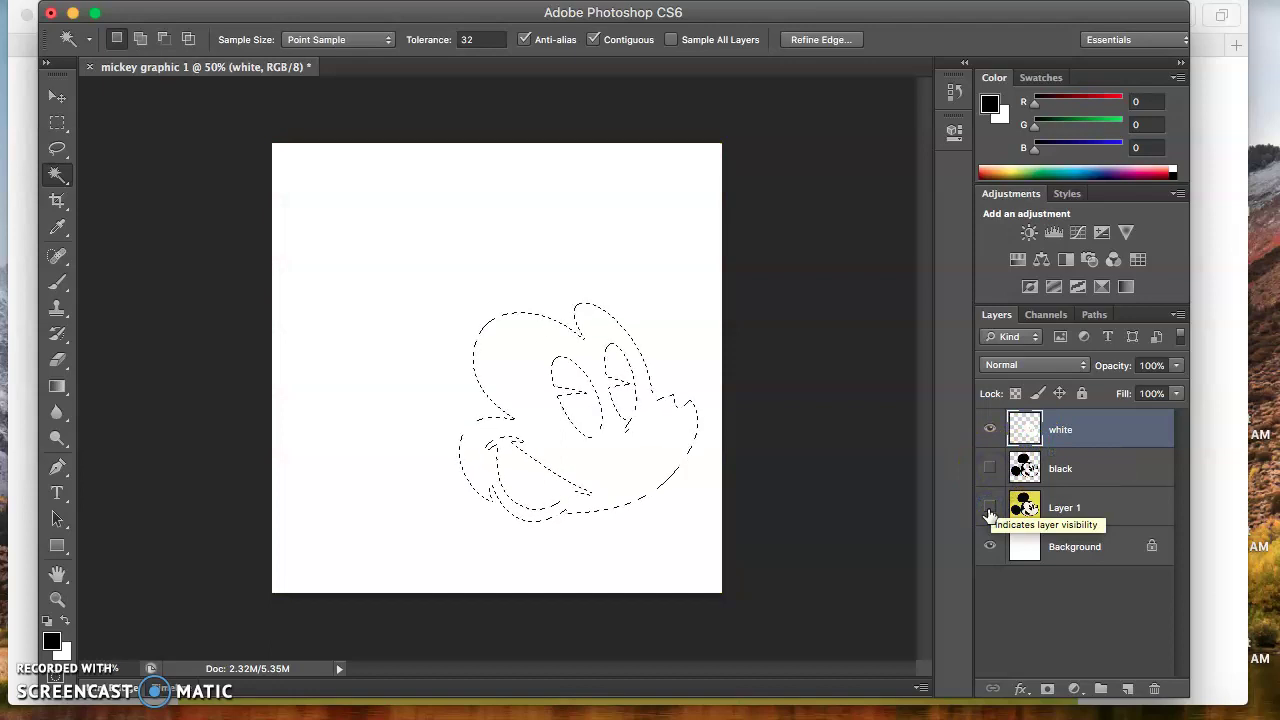
pyautogui.click(988, 545)
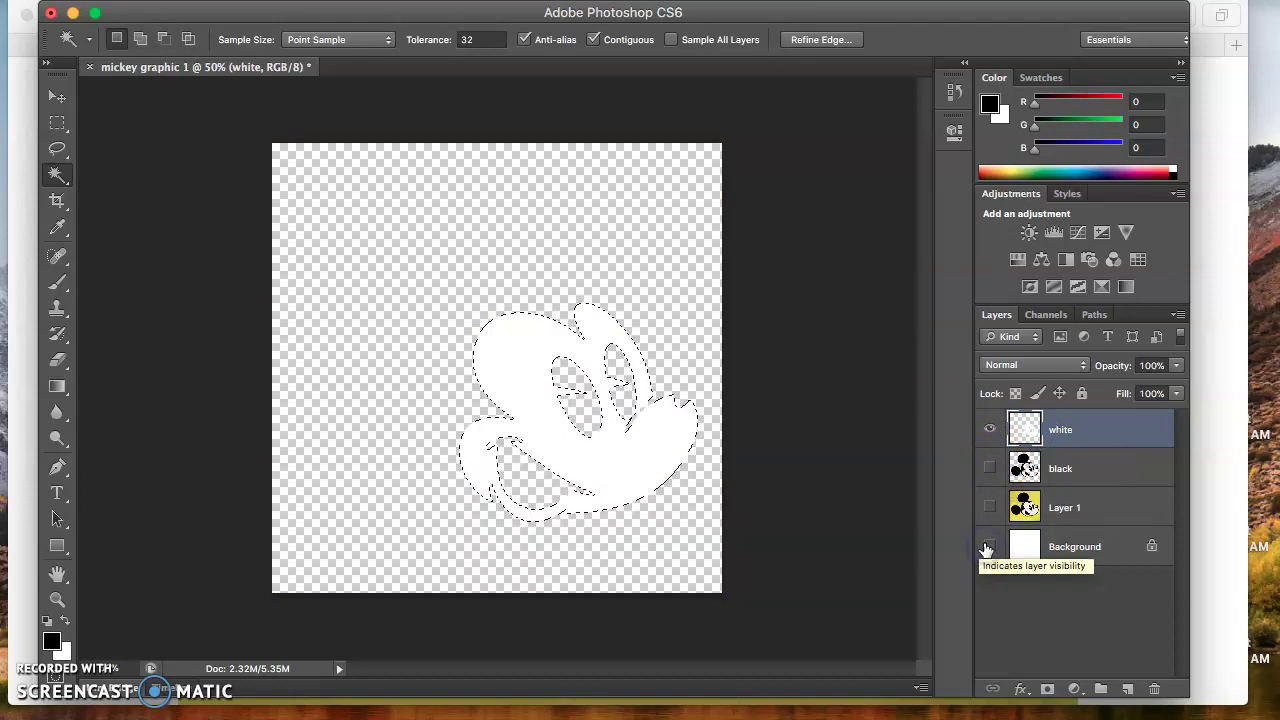
# Turn the Background, Layer 1 and black layers back on.
pyautogui.click(987, 546)
pyautogui.click(990, 507)
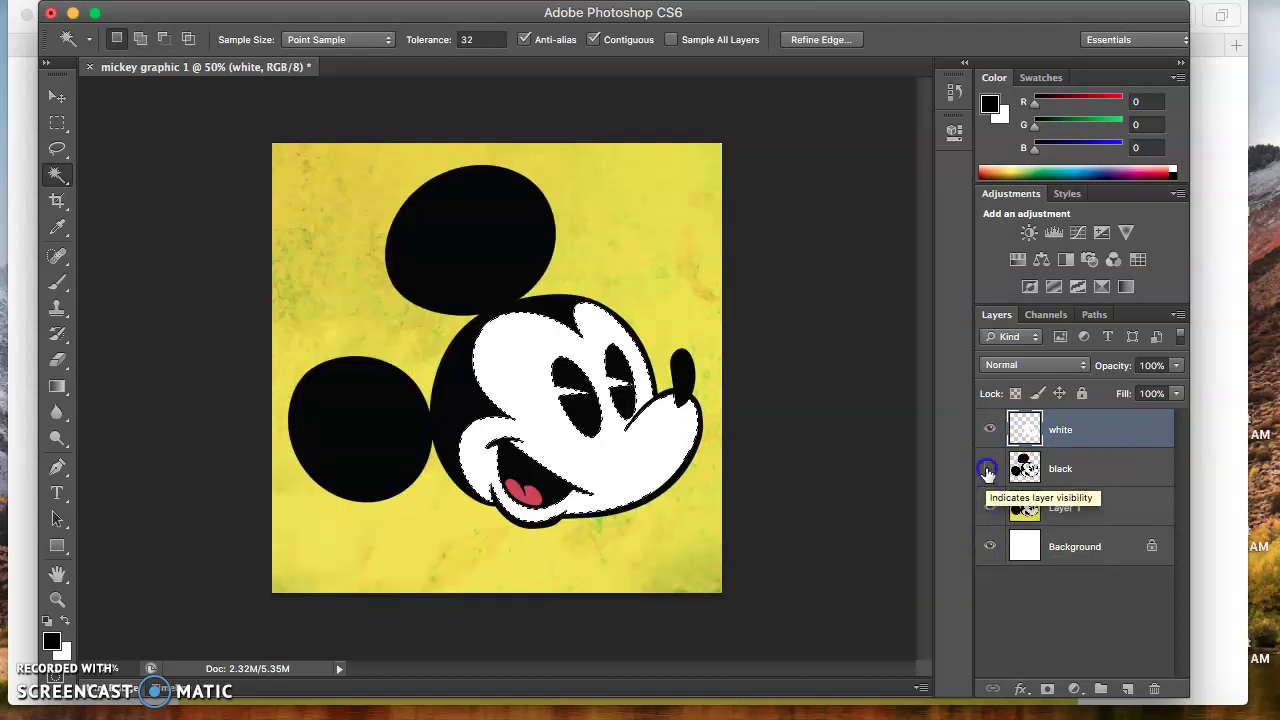
pyautogui.click(990, 467)
# Select Mickey's tongue and fill it with red from Swatches on a new layer above white.
pyautogui.click(1073, 505)
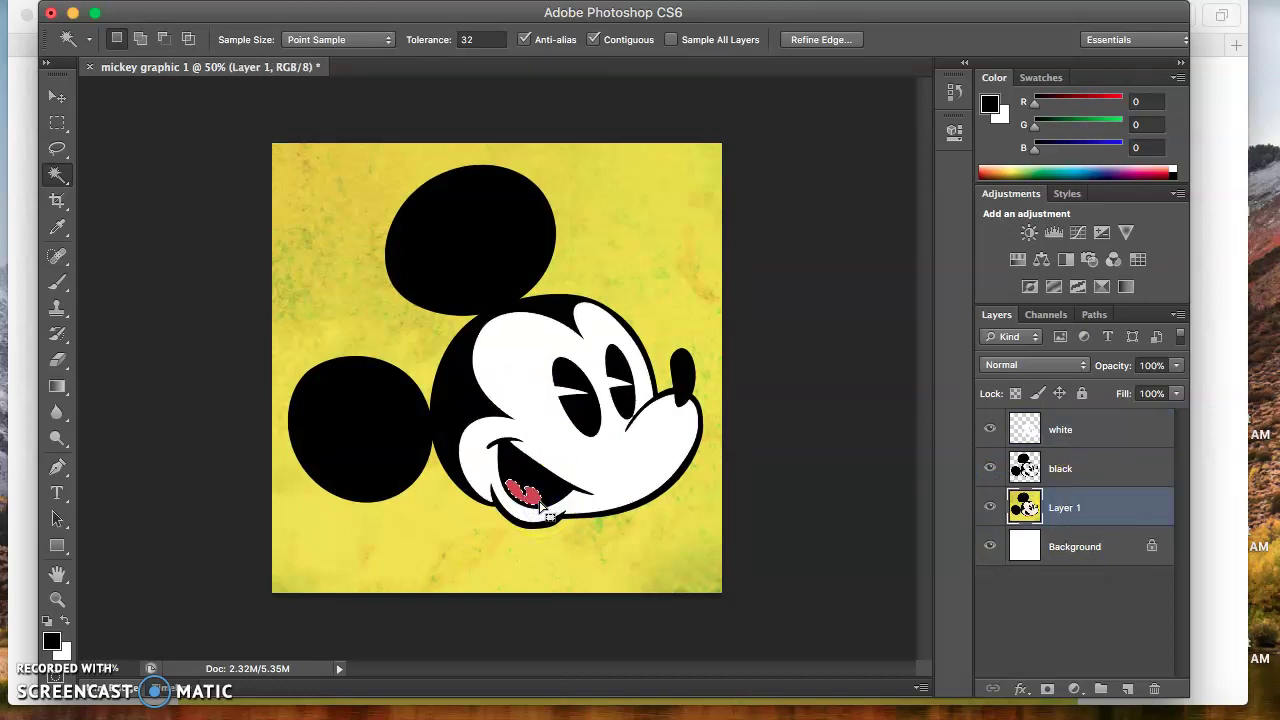
pyautogui.click(1123, 421)
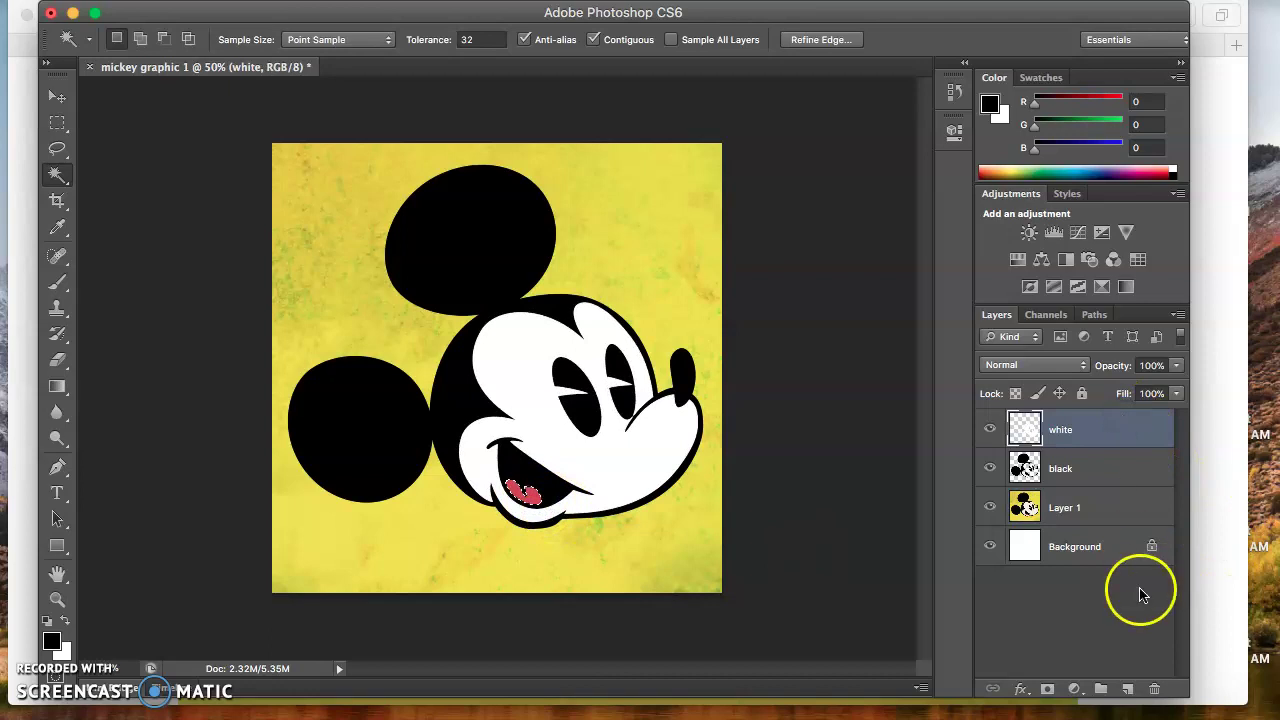
pyautogui.click(1127, 689)
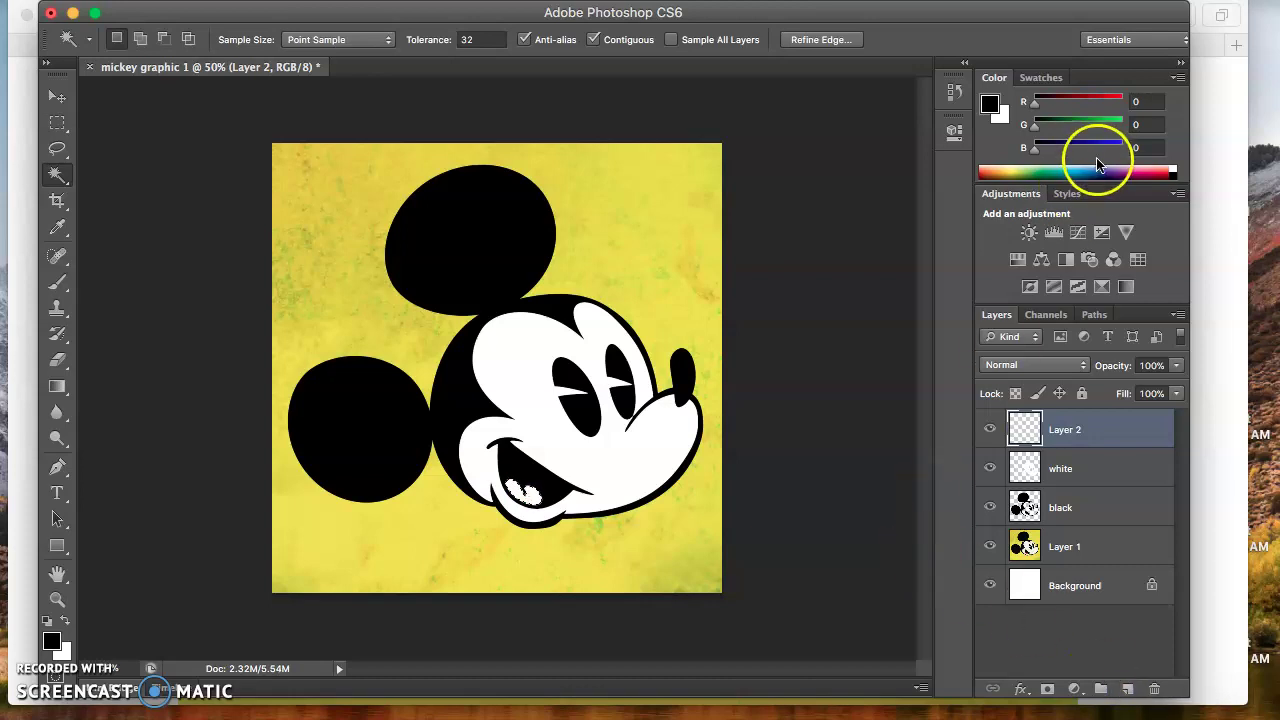
pyautogui.click(1040, 77)
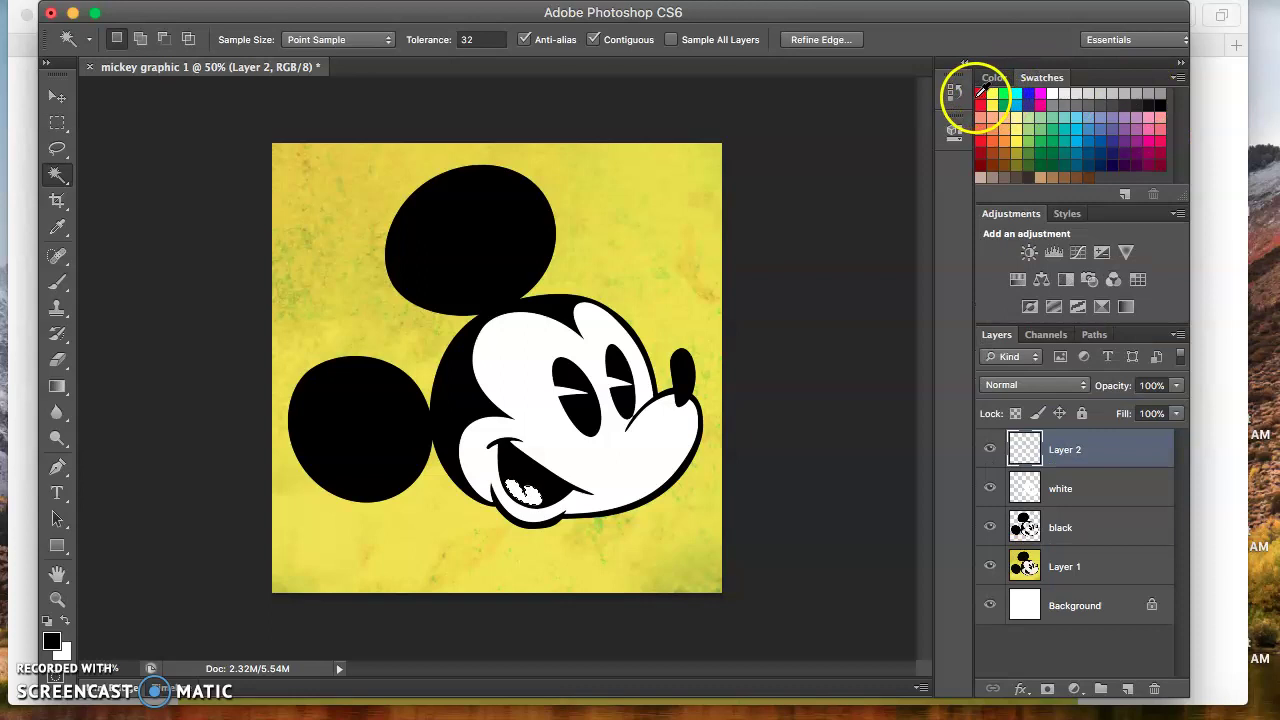
pyautogui.click(981, 95)
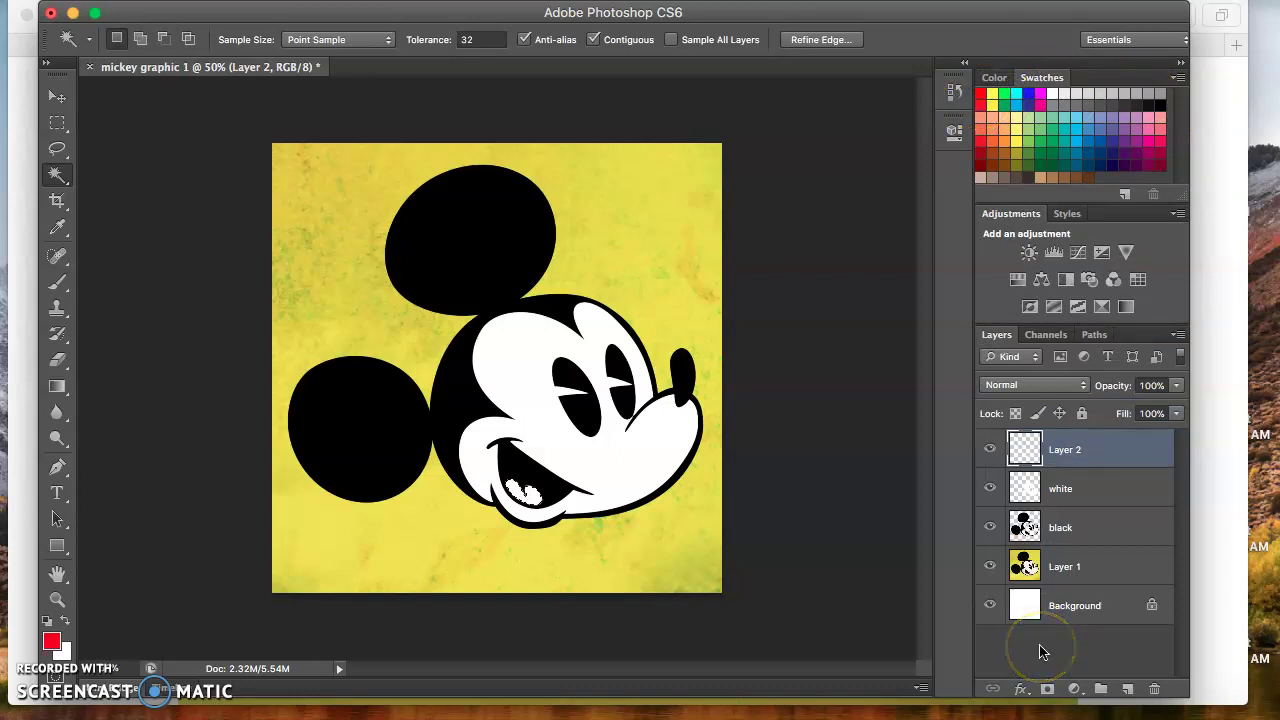
pyautogui.click(1116, 459)
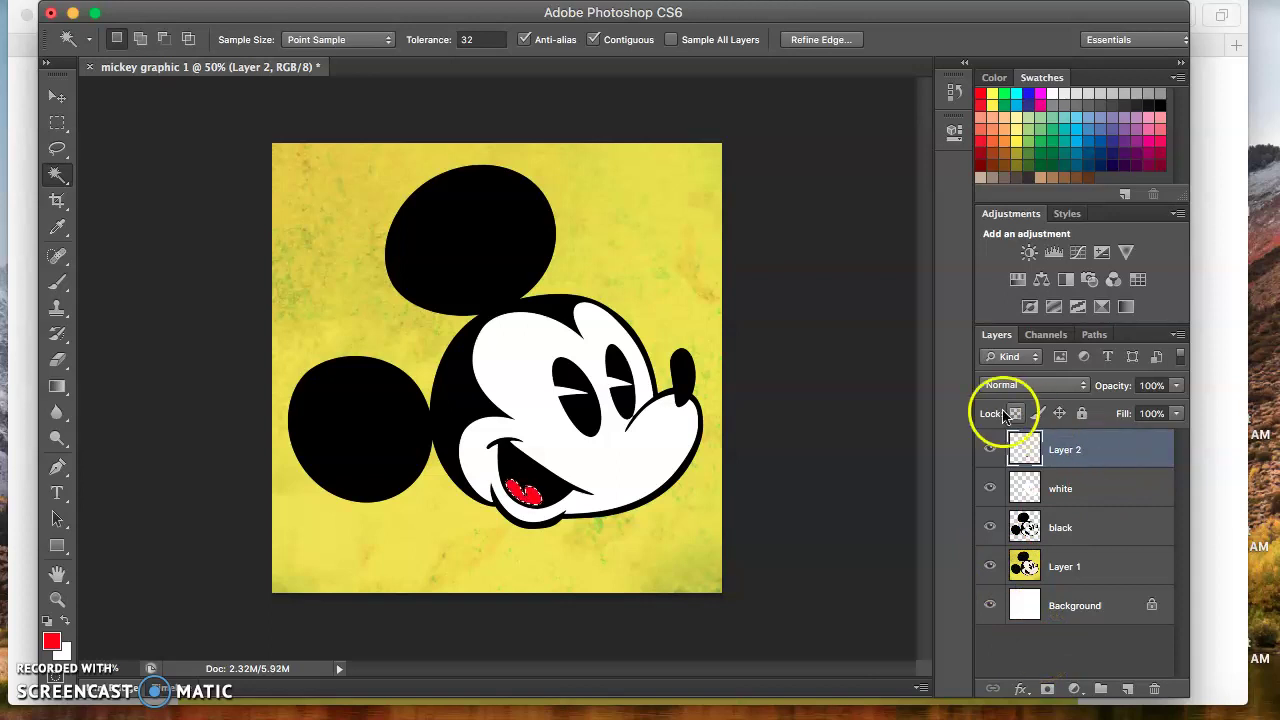
# Delete the yellow Layer 1, hide the Background, and choose File > Save.
pyautogui.click(990, 568)
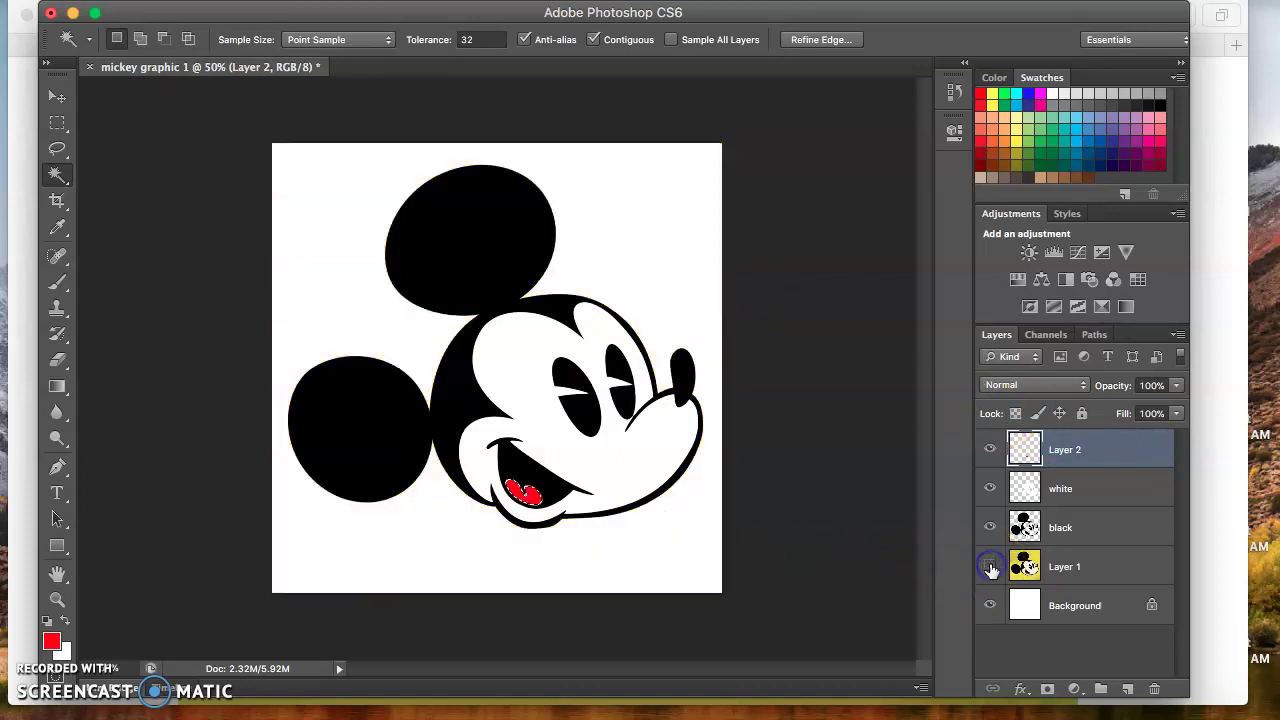
pyautogui.click(1139, 561)
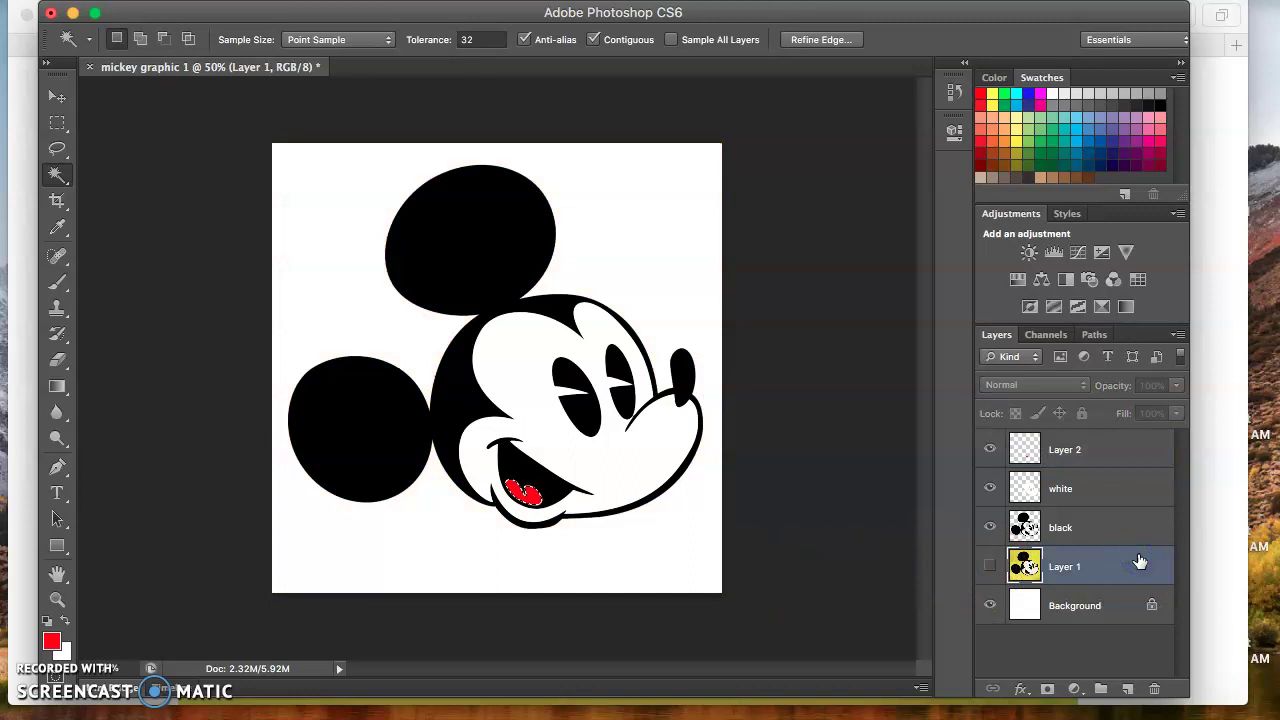
pyautogui.moveTo(1139, 565); pyautogui.dragTo(1154, 688)
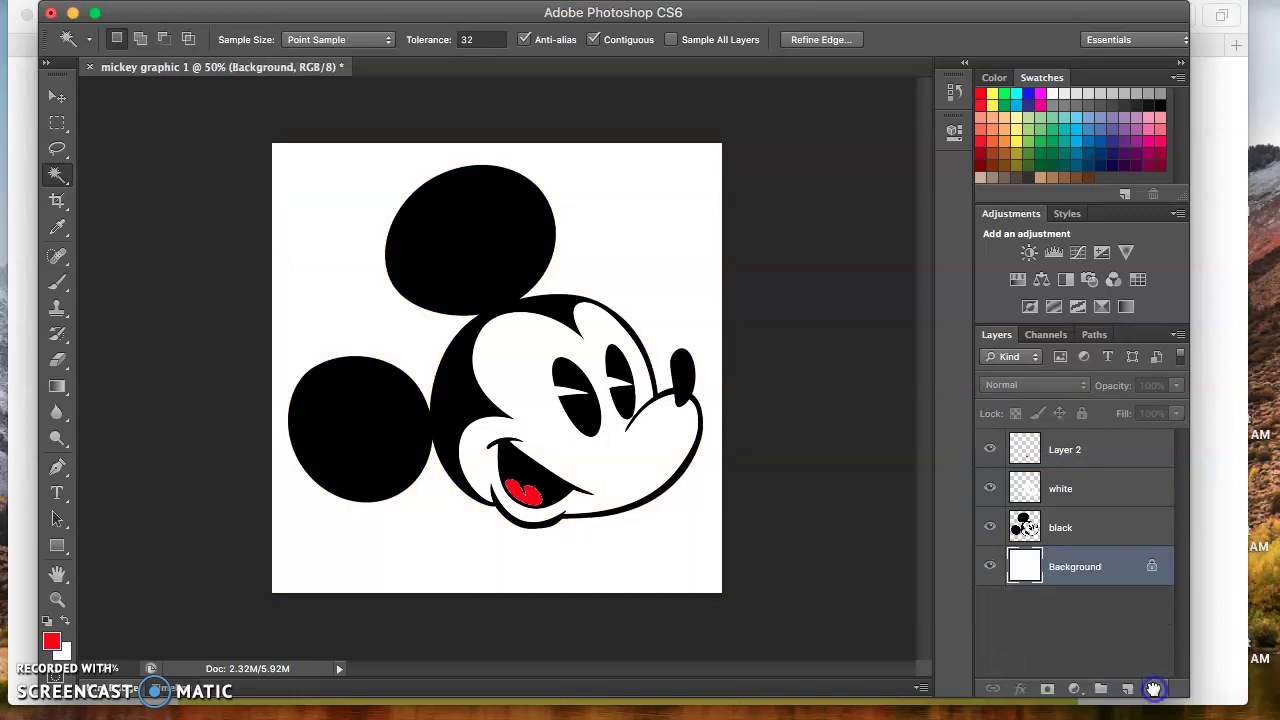
pyautogui.click(991, 566)
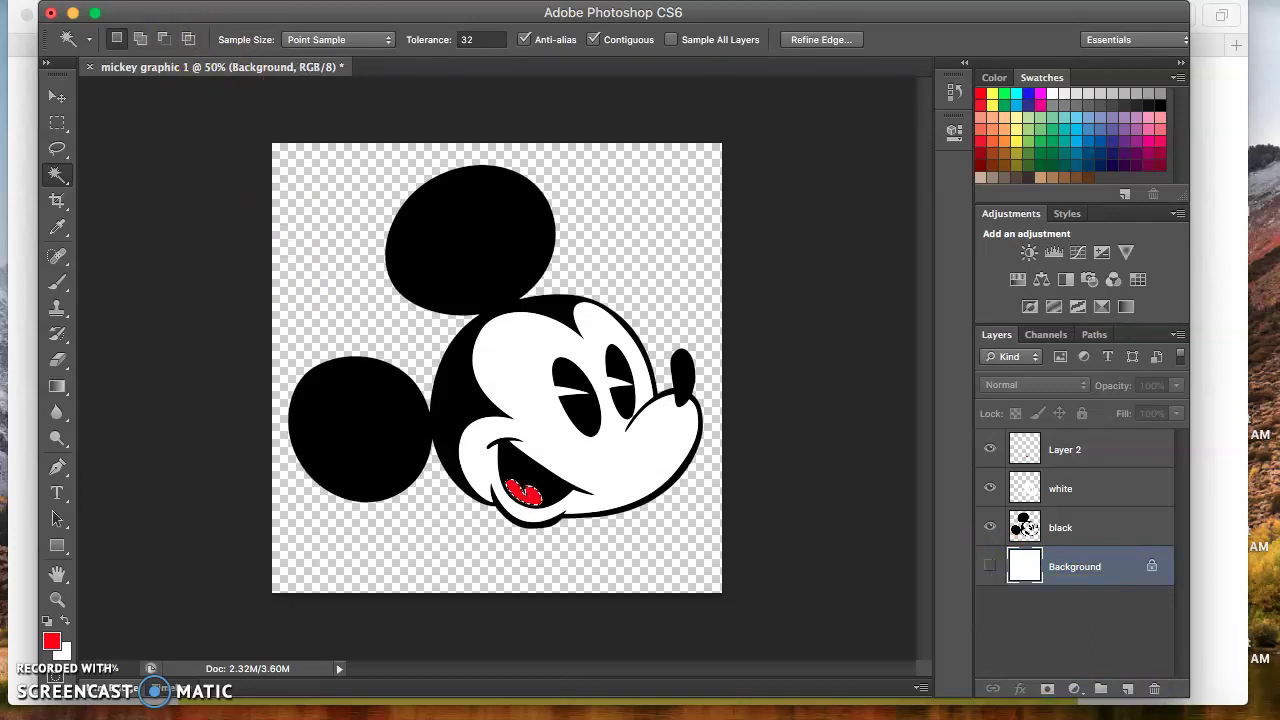
pyautogui.click(160, 2)
pyautogui.click(182, 201)
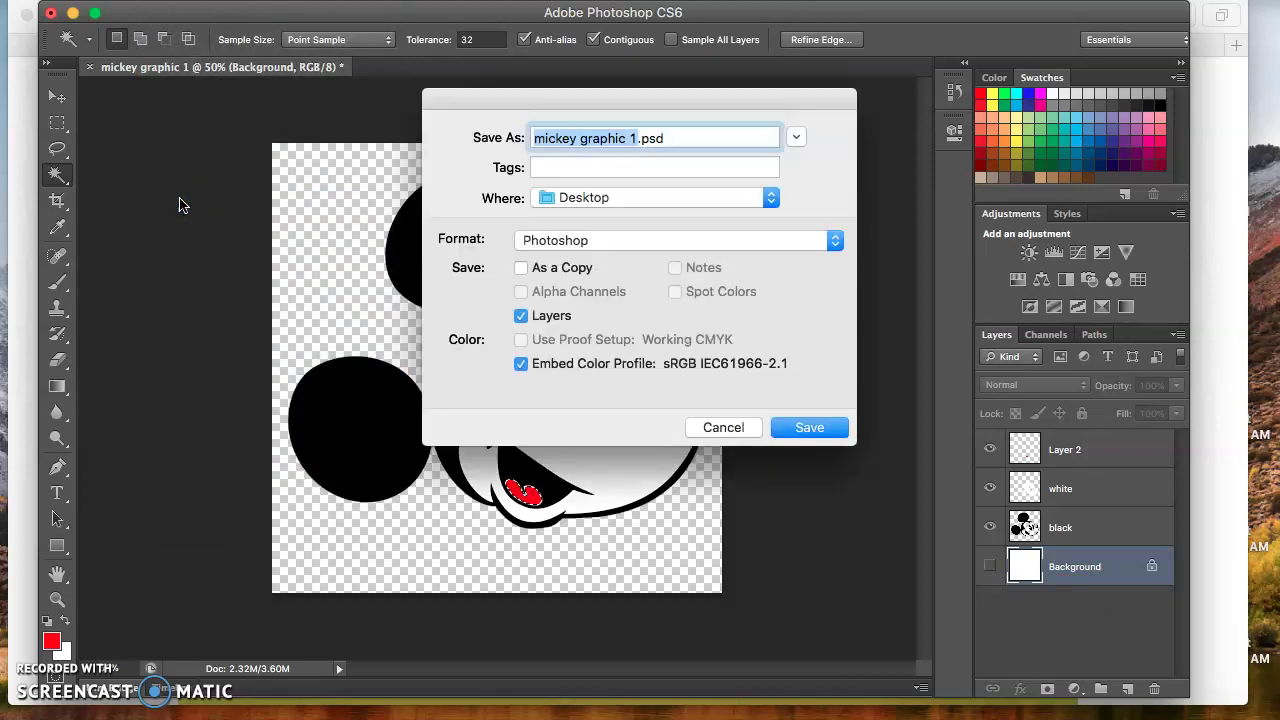
# Save as mickey graphic 1.psd on the Desktop with maximum compatibility, then close the document.
pyautogui.click(530, 97)
pyautogui.moveTo(530, 97); pyautogui.dragTo(481, 136)
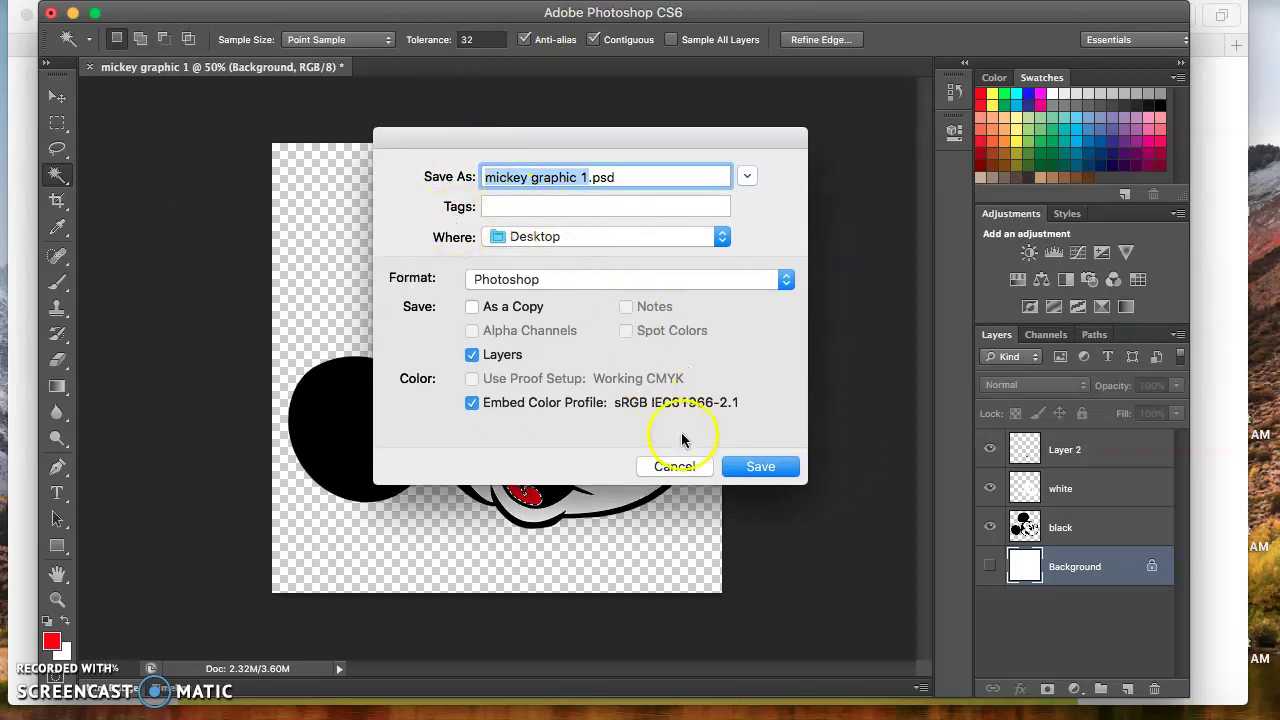
pyautogui.click(756, 468)
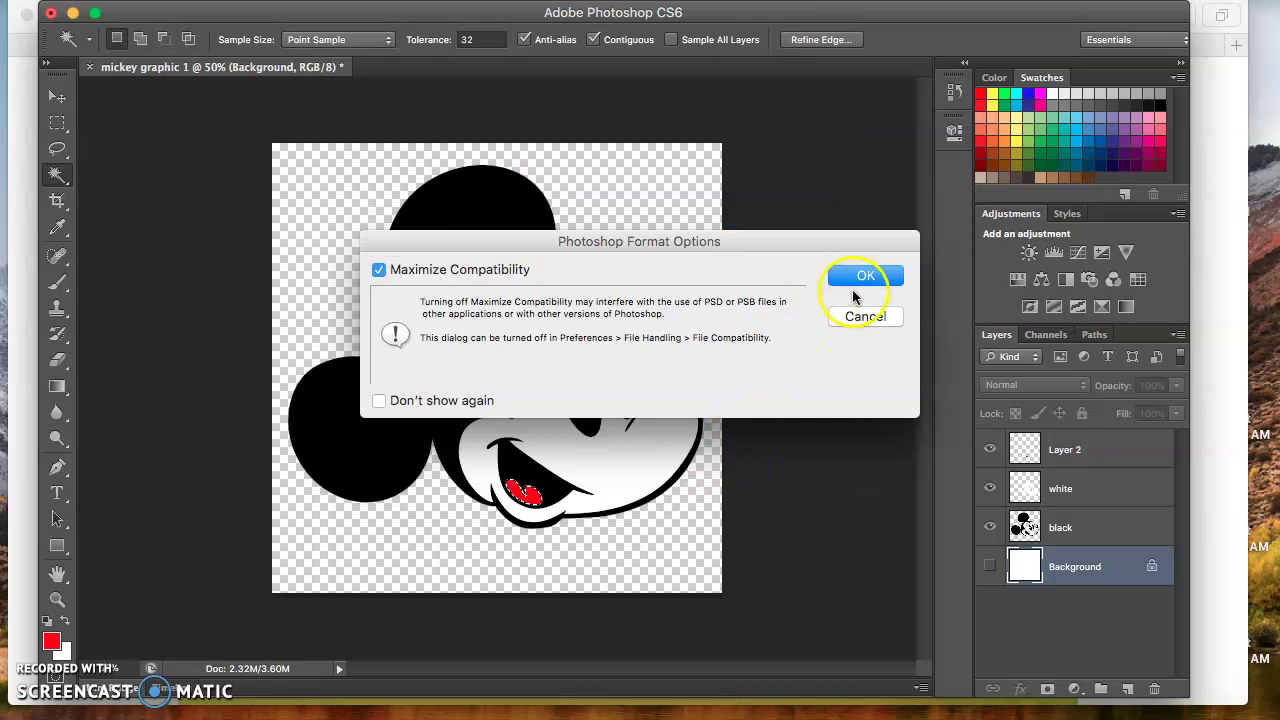
pyautogui.click(857, 277)
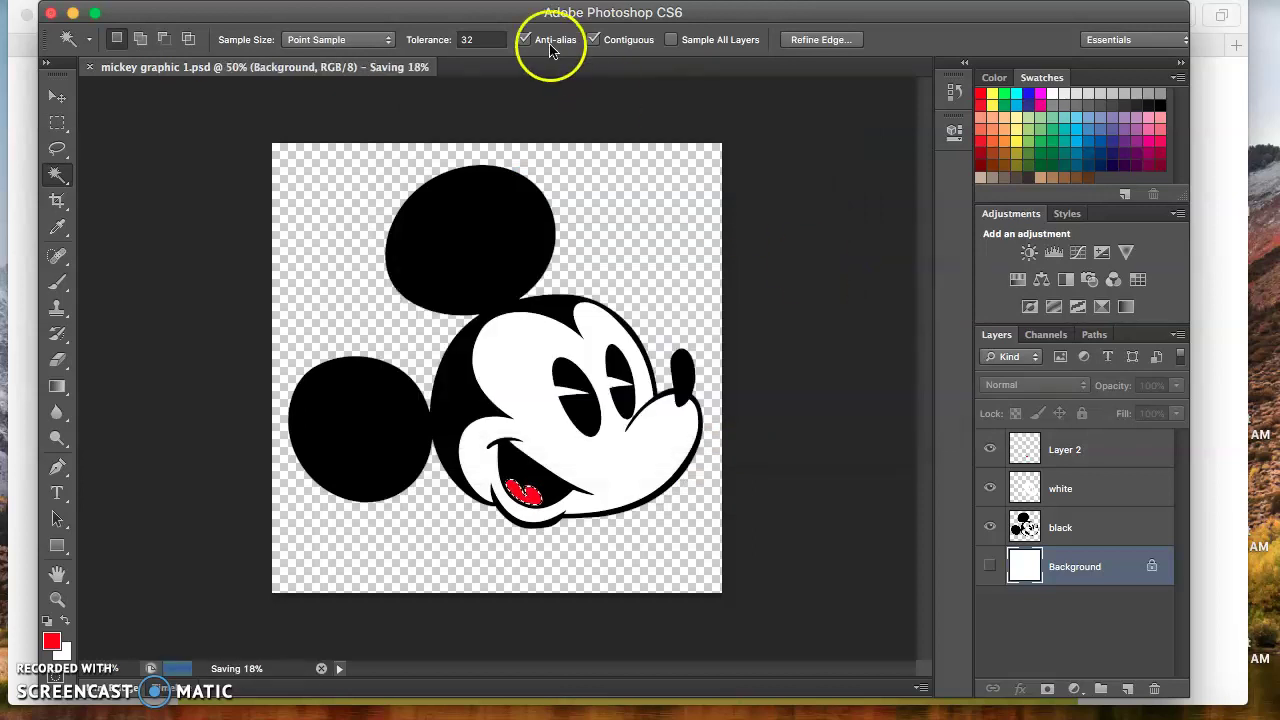
pyautogui.click(89, 67)
pyautogui.click(51, 13)
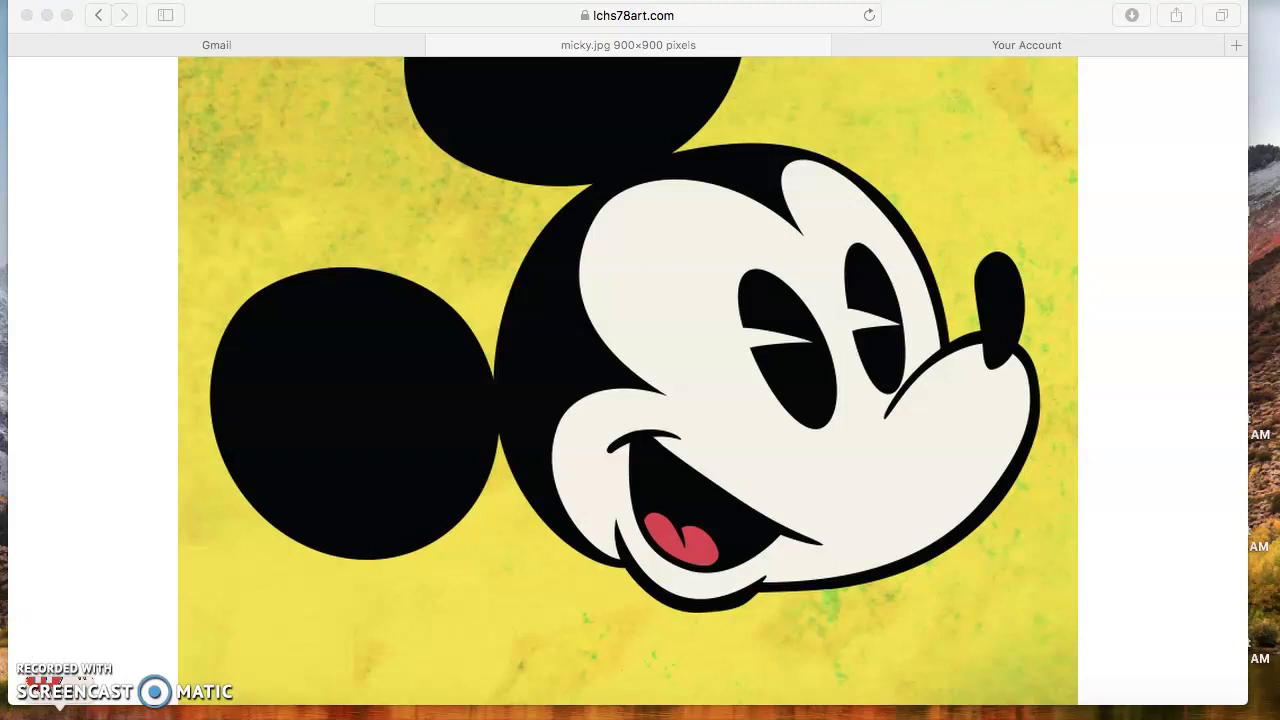
# Quit Photoshop from its application menu and bring up Illustrator CS6 with no document open.
pyautogui.click(780, 705)
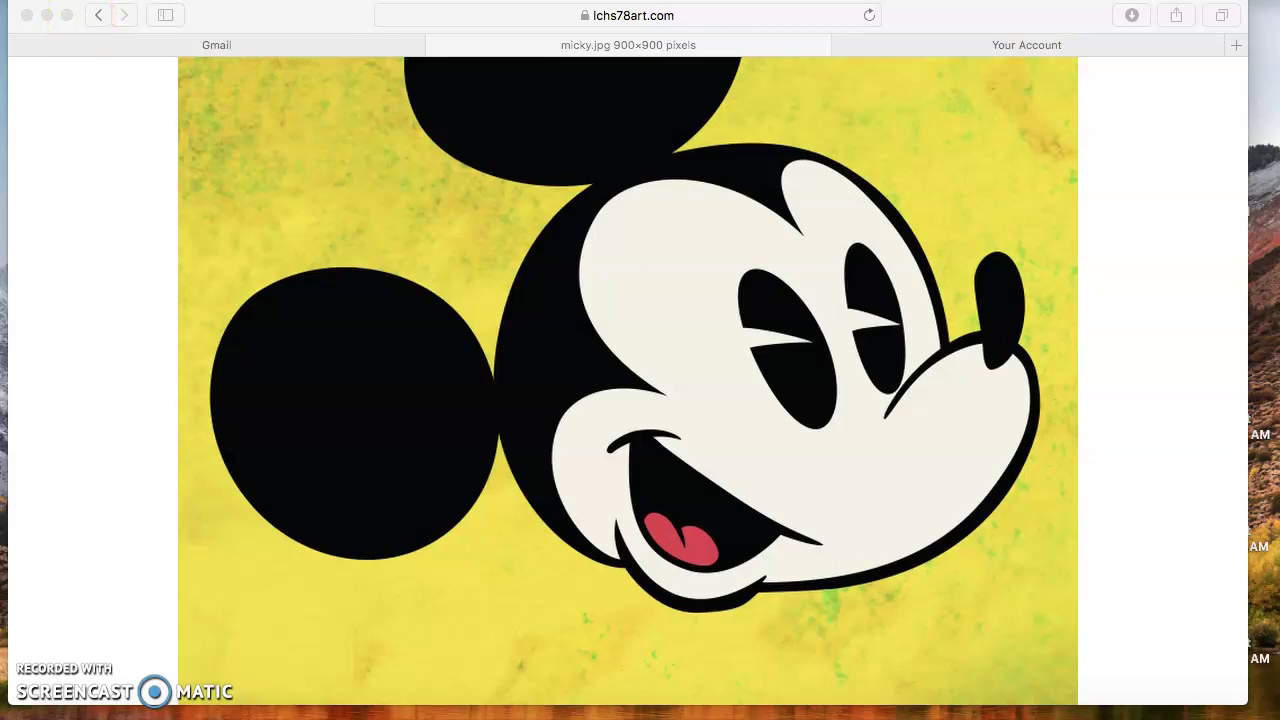
pyautogui.click(18, 8)
pyautogui.moveTo(75, 8)
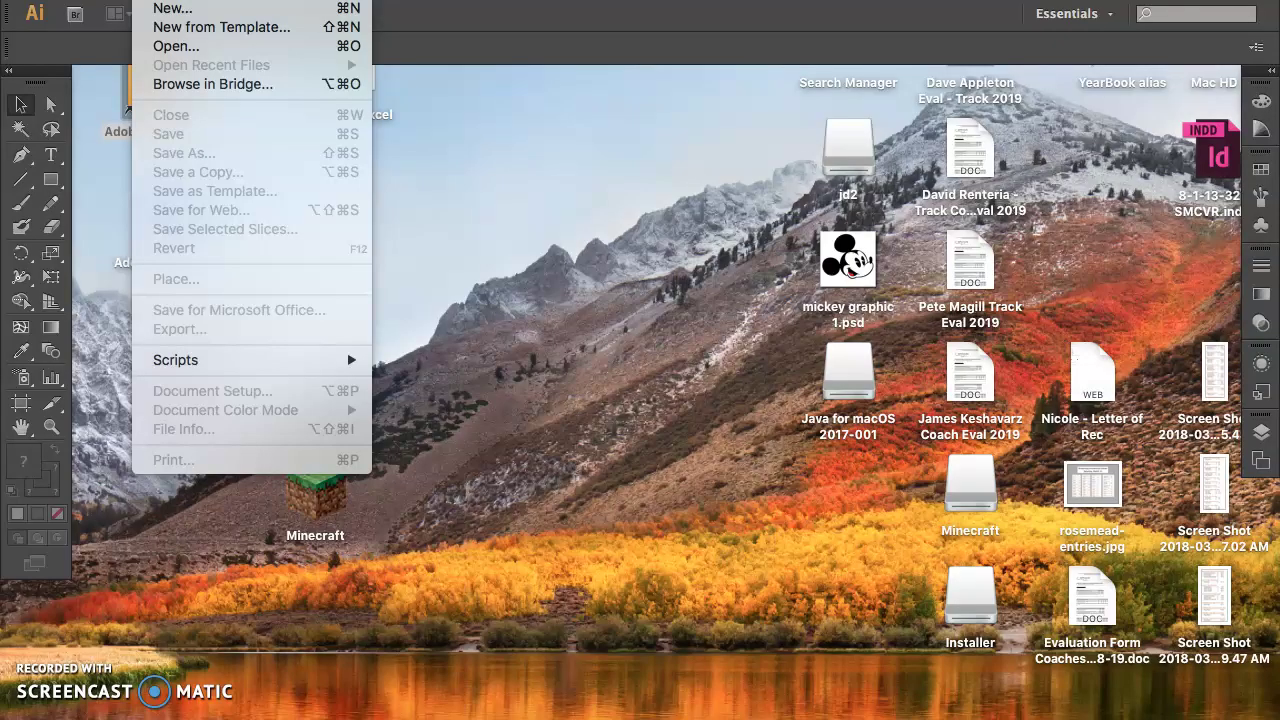
# Create a Letter 8.5 x 11 in document named 'mickey graphic 1' with units in inches.
pyautogui.click(160, 10)
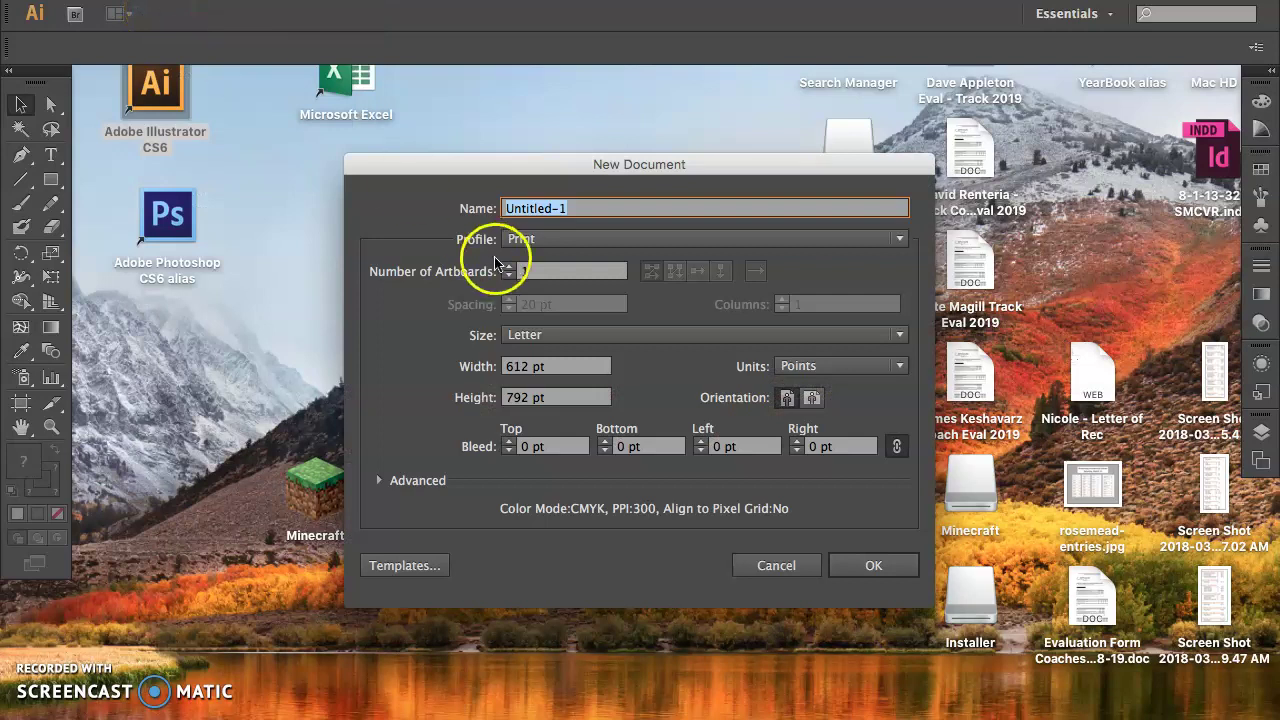
pyautogui.write('mickey graphic 1')
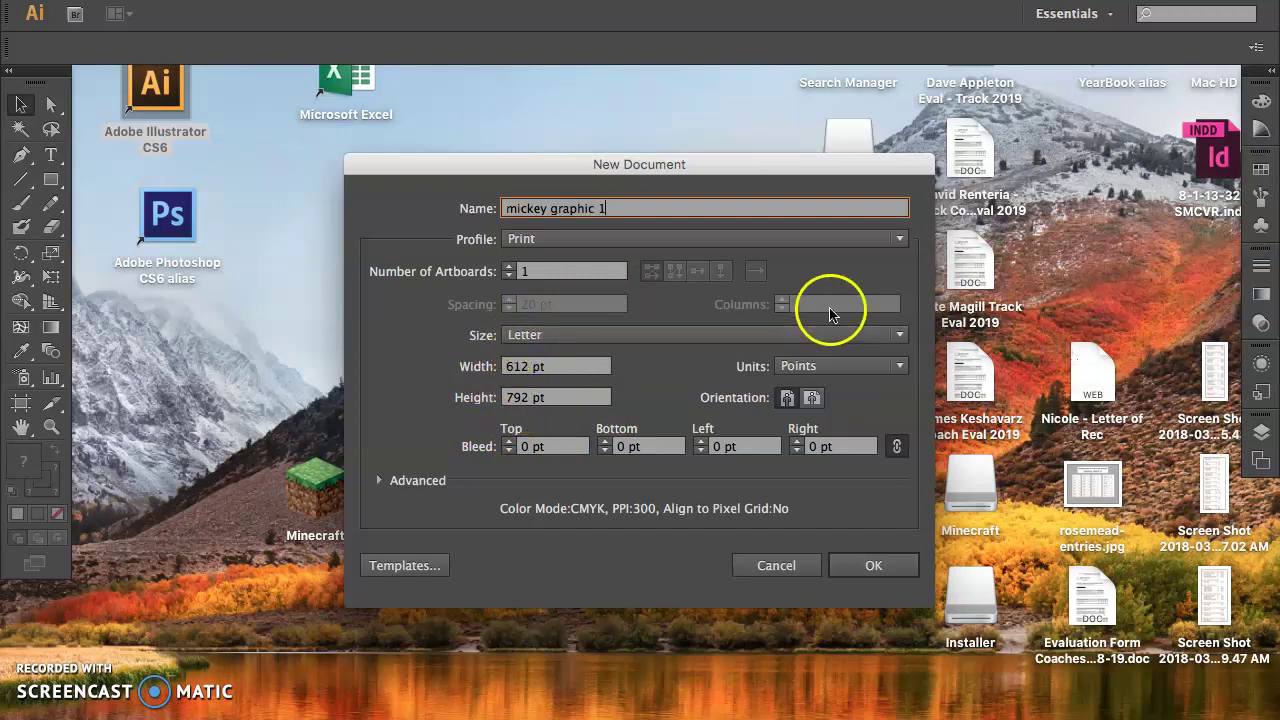
pyautogui.click(841, 372)
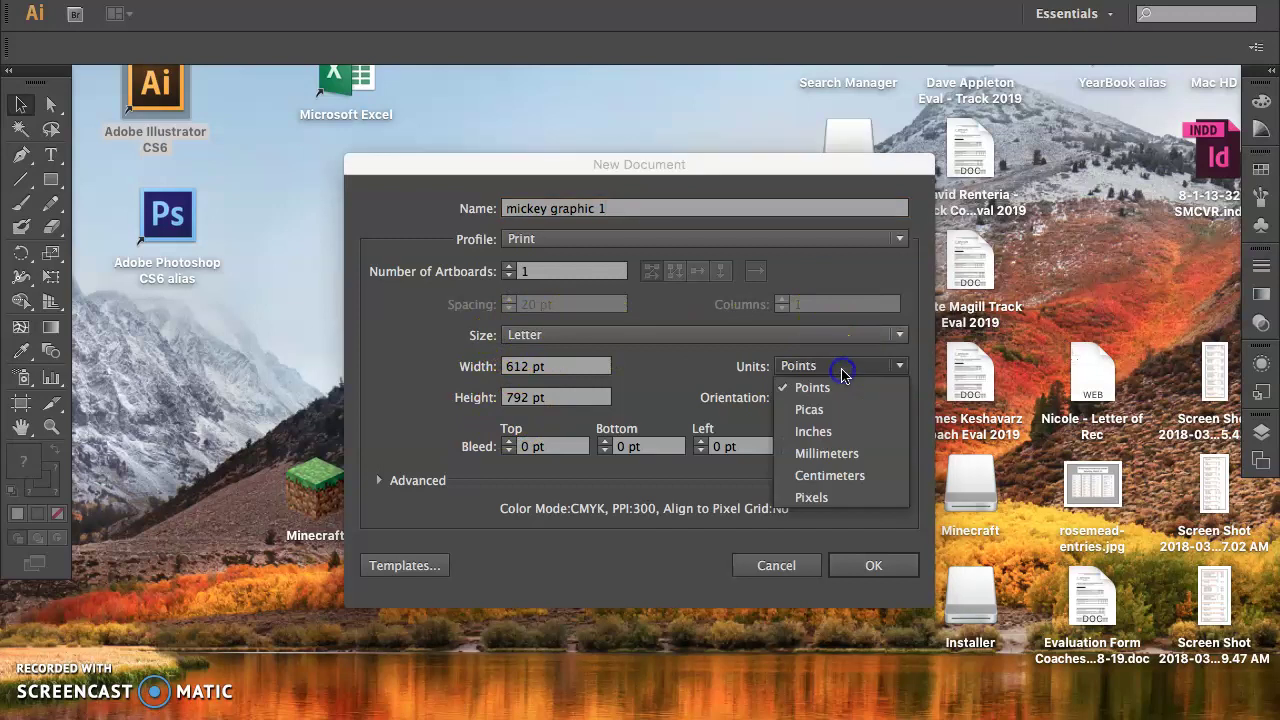
pyautogui.click(815, 432)
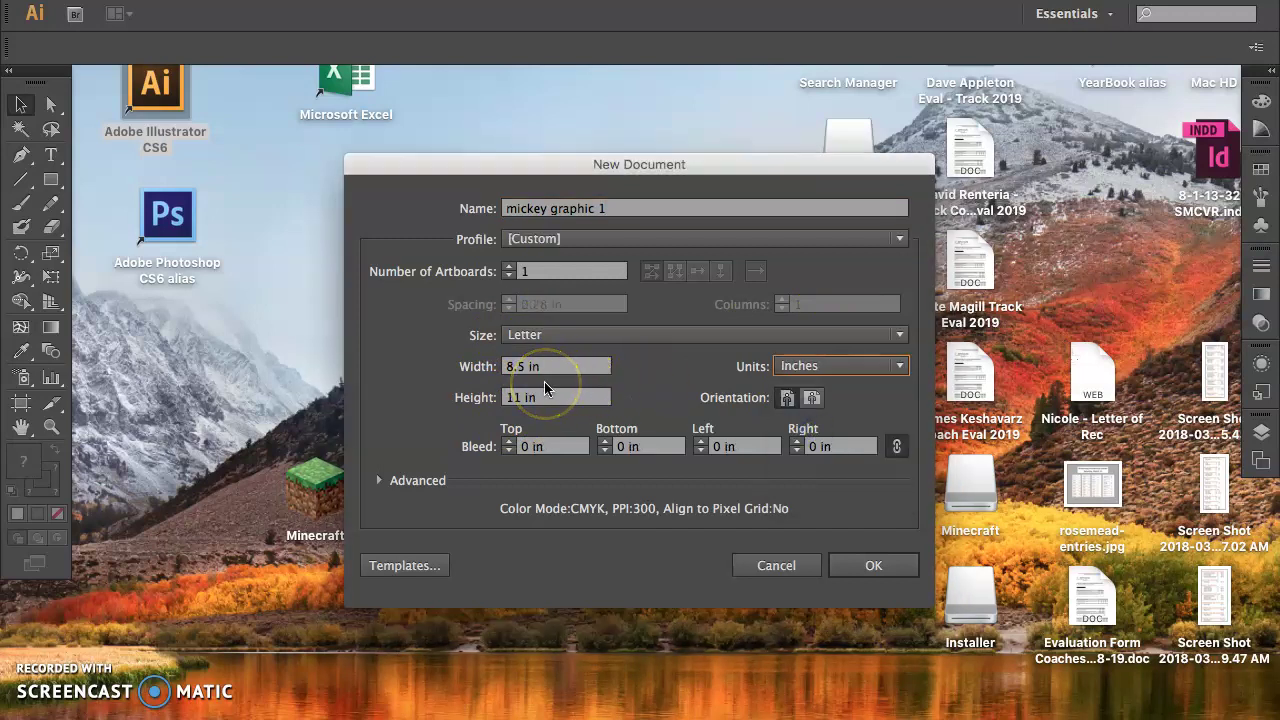
pyautogui.click(852, 567)
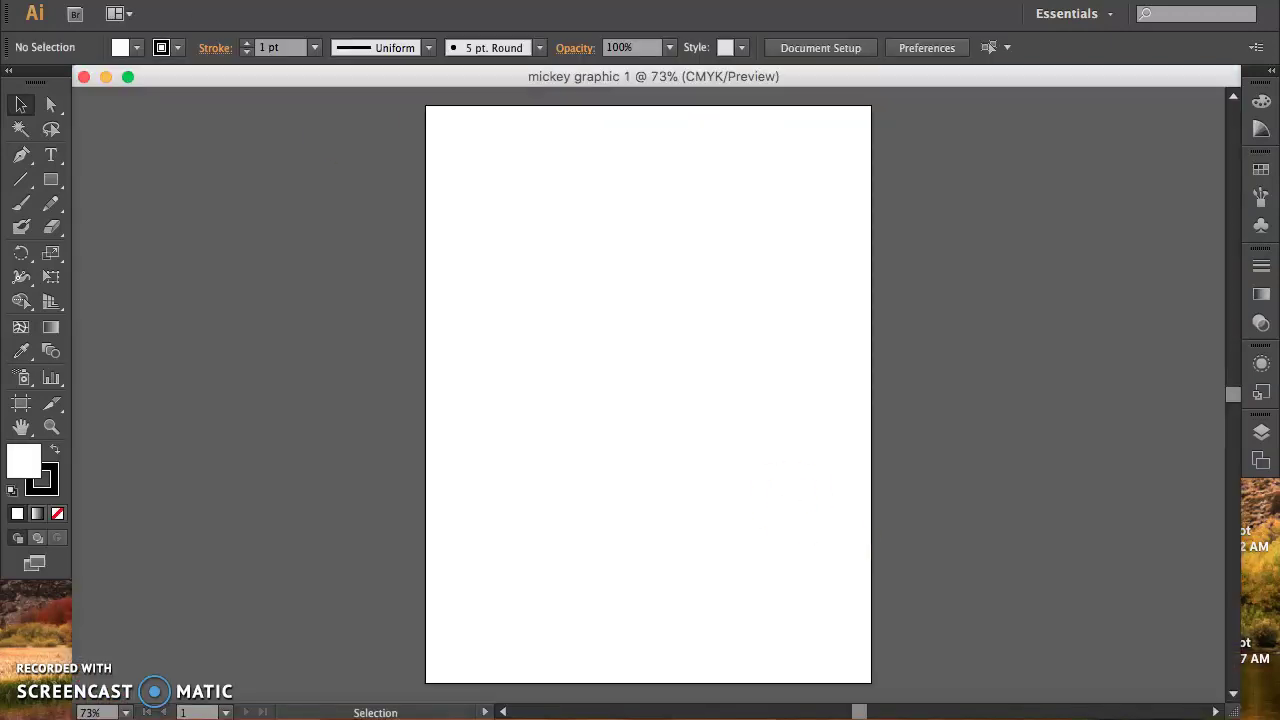
# Place mickey graphic 1.psd from the Desktop as a linked image on the artboard.
pyautogui.click(155, 2)
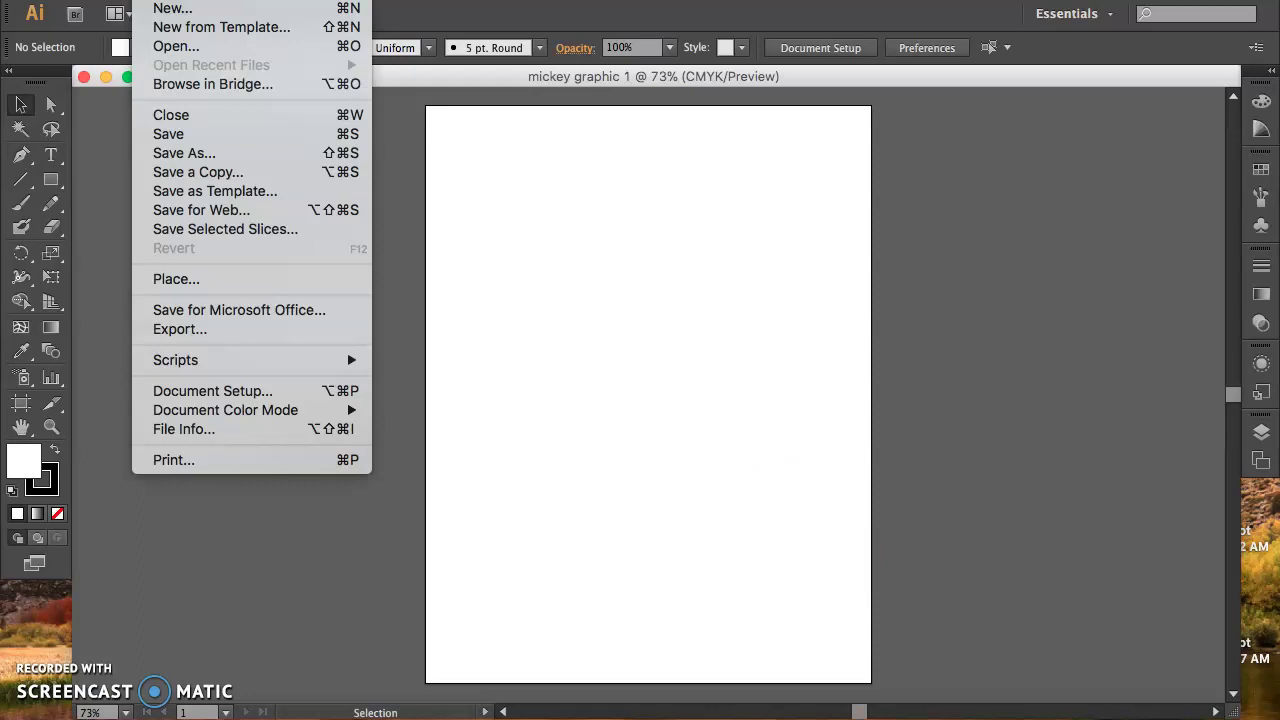
pyautogui.click(166, 283)
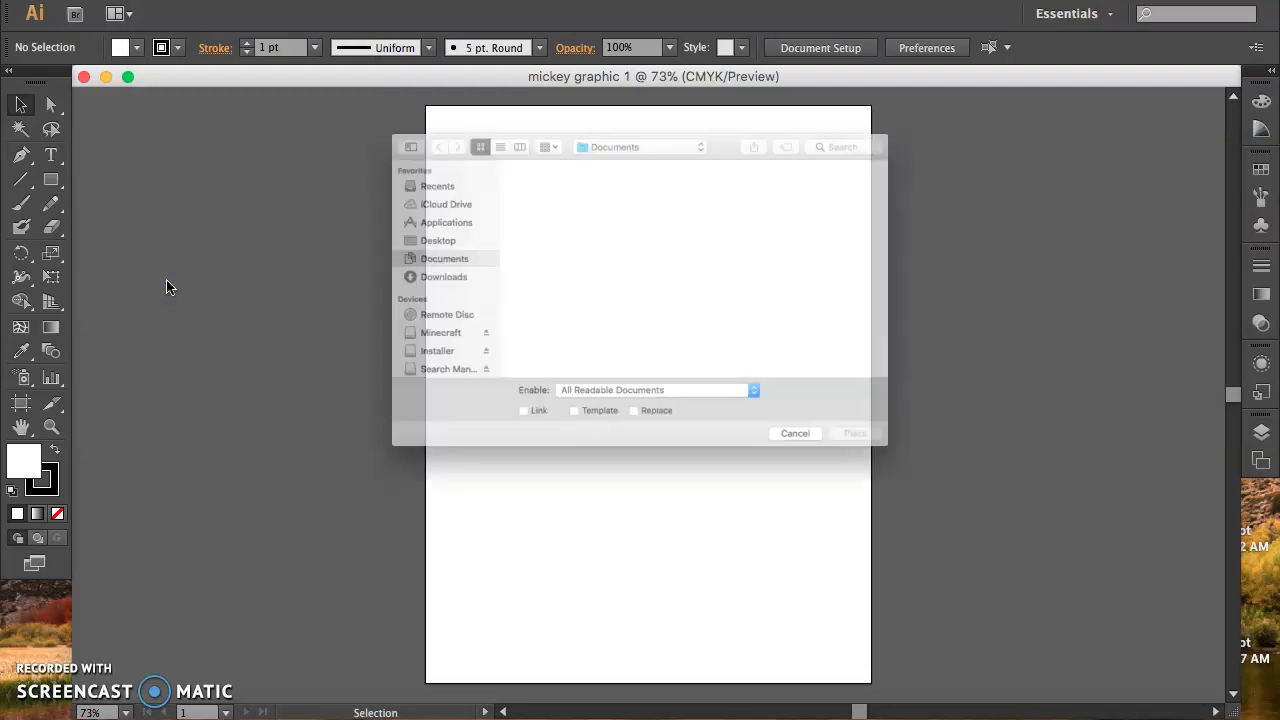
pyautogui.click(330, 222)
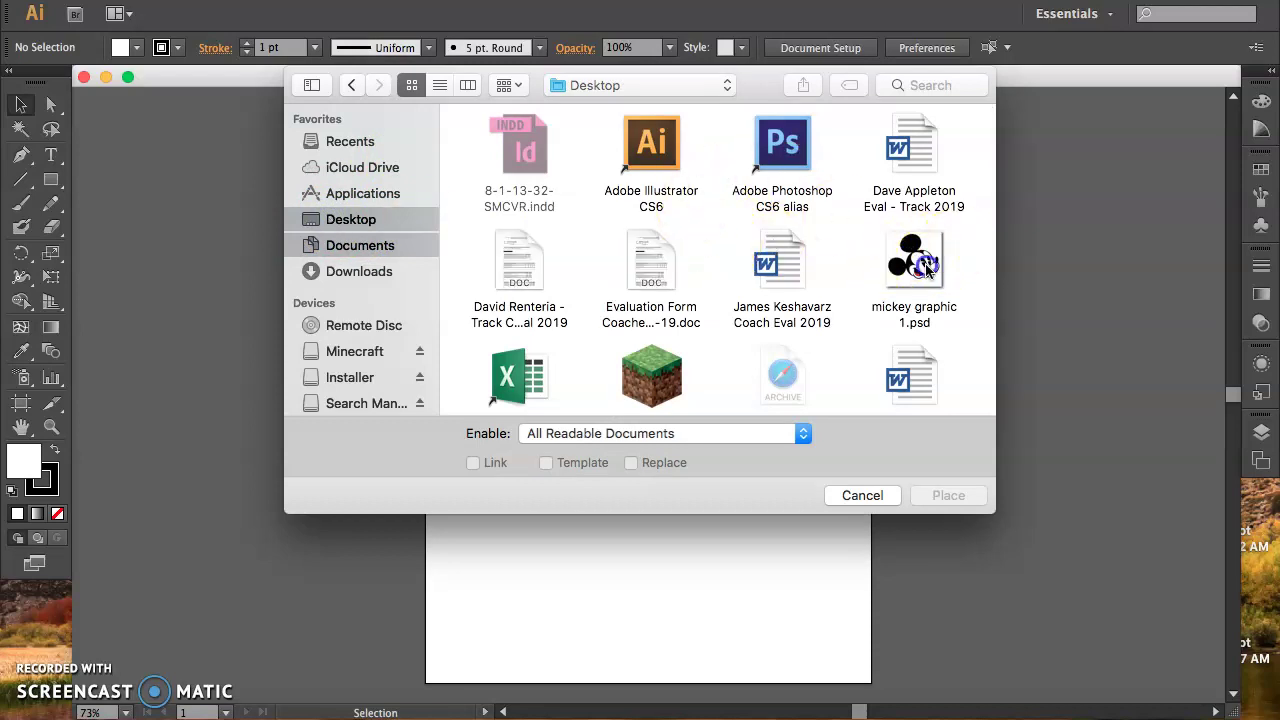
pyautogui.click(927, 268)
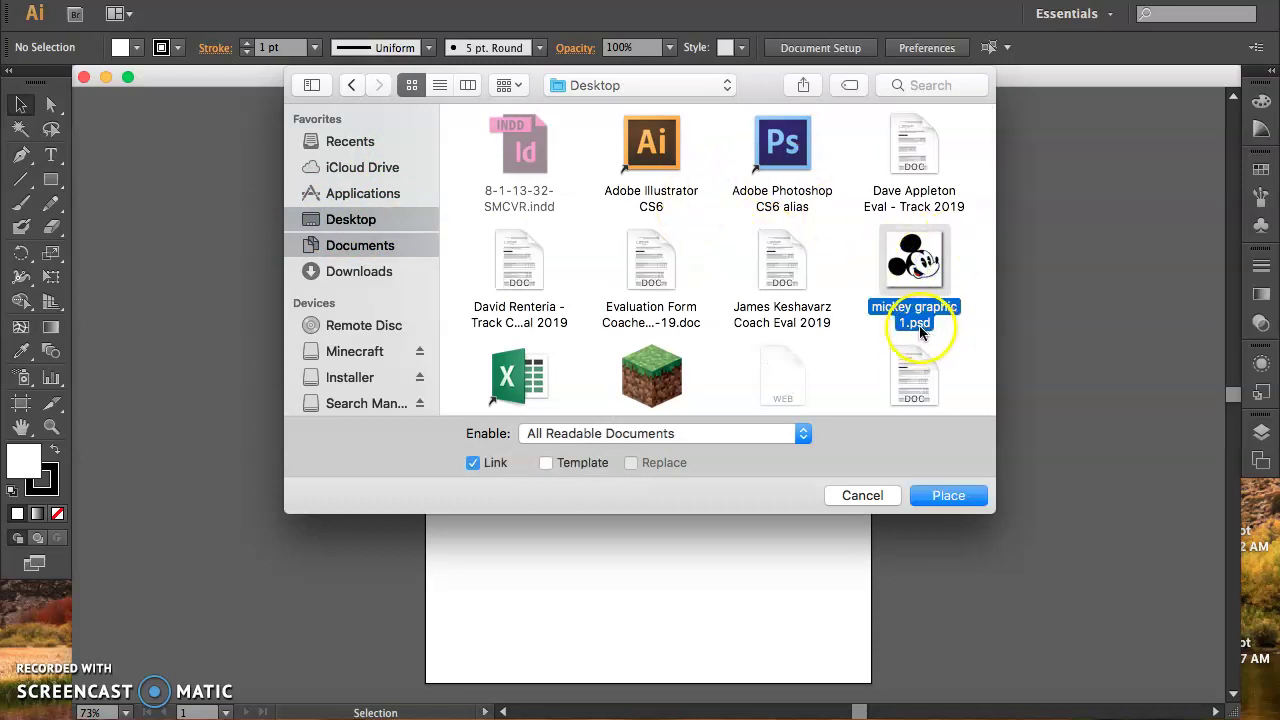
pyautogui.click(924, 493)
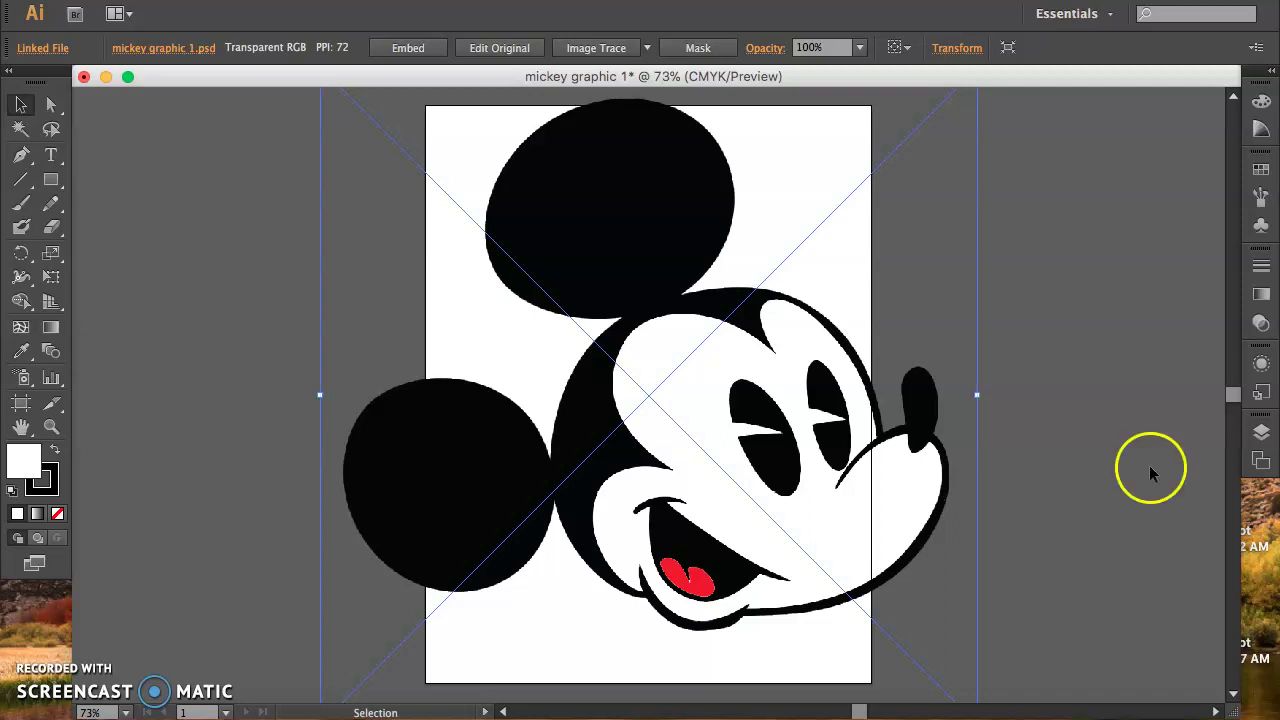
# Shift-scale the placed Mickey image down proportionally until it fits the Letter artboard at 118 PPI.
pyautogui.moveTo(1233, 393); pyautogui.dragTo(1233, 407)
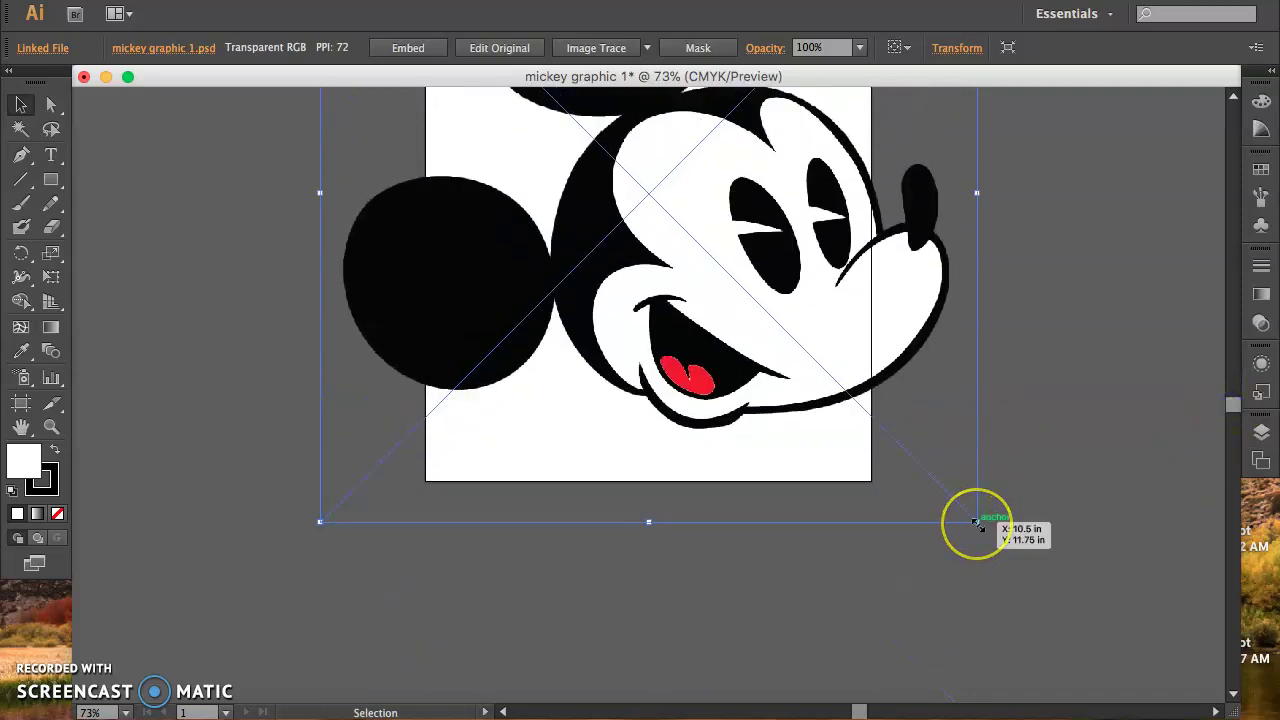
pyautogui.press('shift')
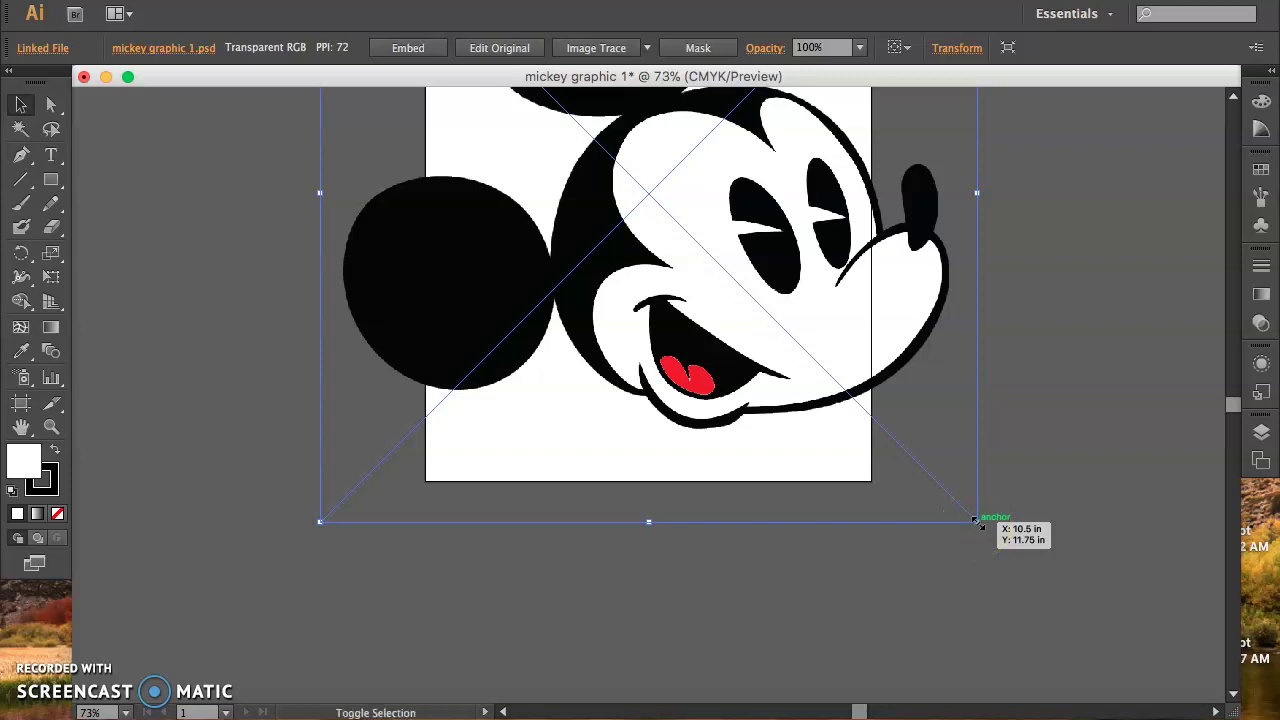
pyautogui.moveTo(977, 521); pyautogui.dragTo(849, 393)
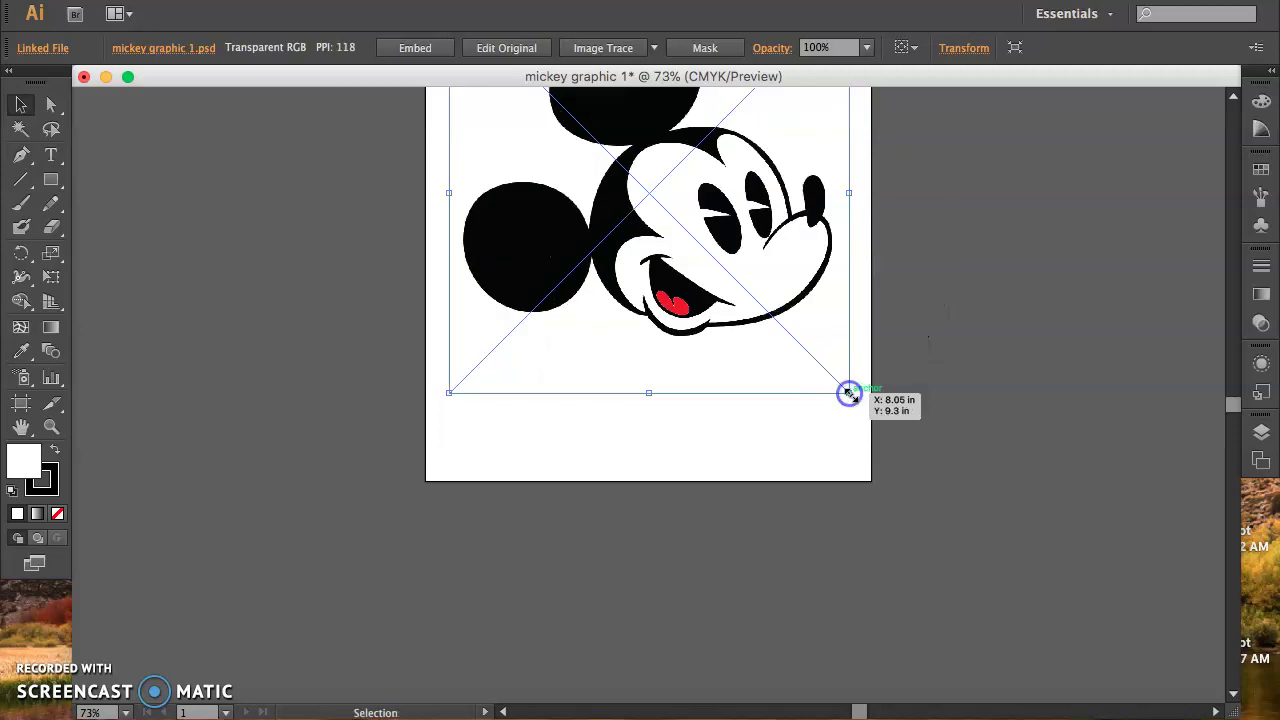
pyautogui.moveTo(1232, 407); pyautogui.dragTo(1232, 400)
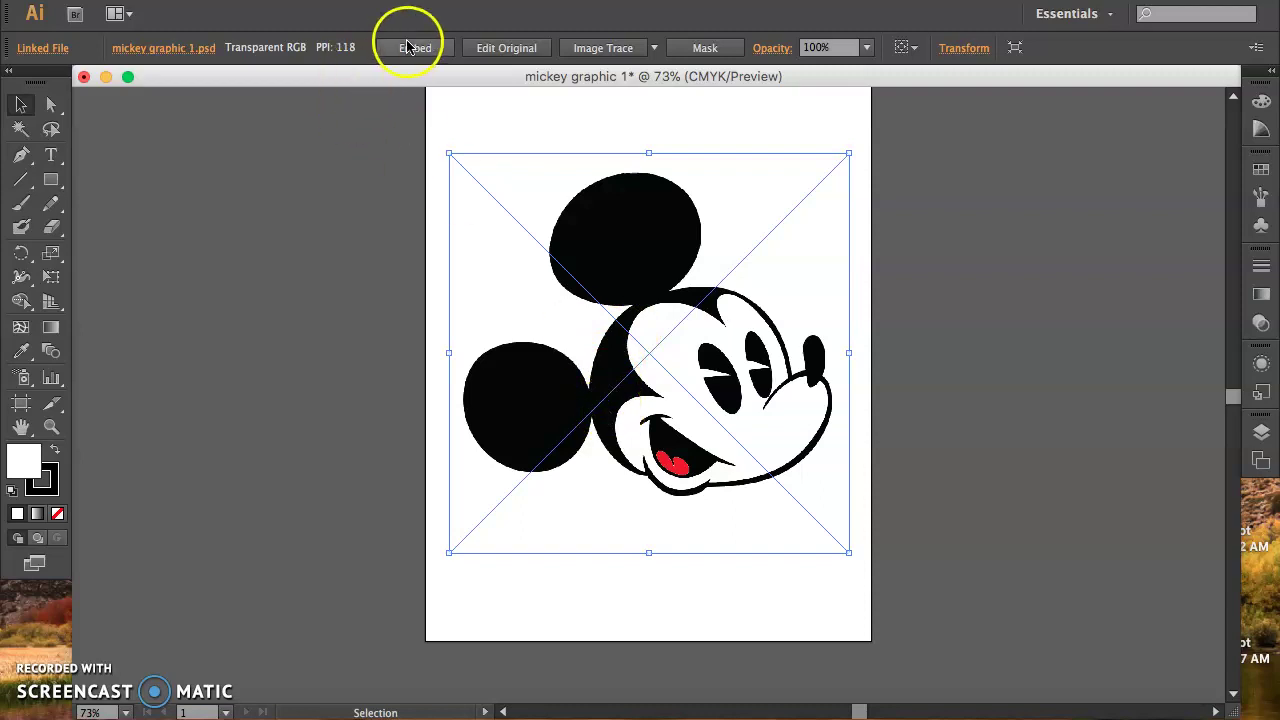
# Trace the Mickey image with the 3 Colors preset and select its Image Trace object in Layer 1.
pyautogui.click(656, 48)
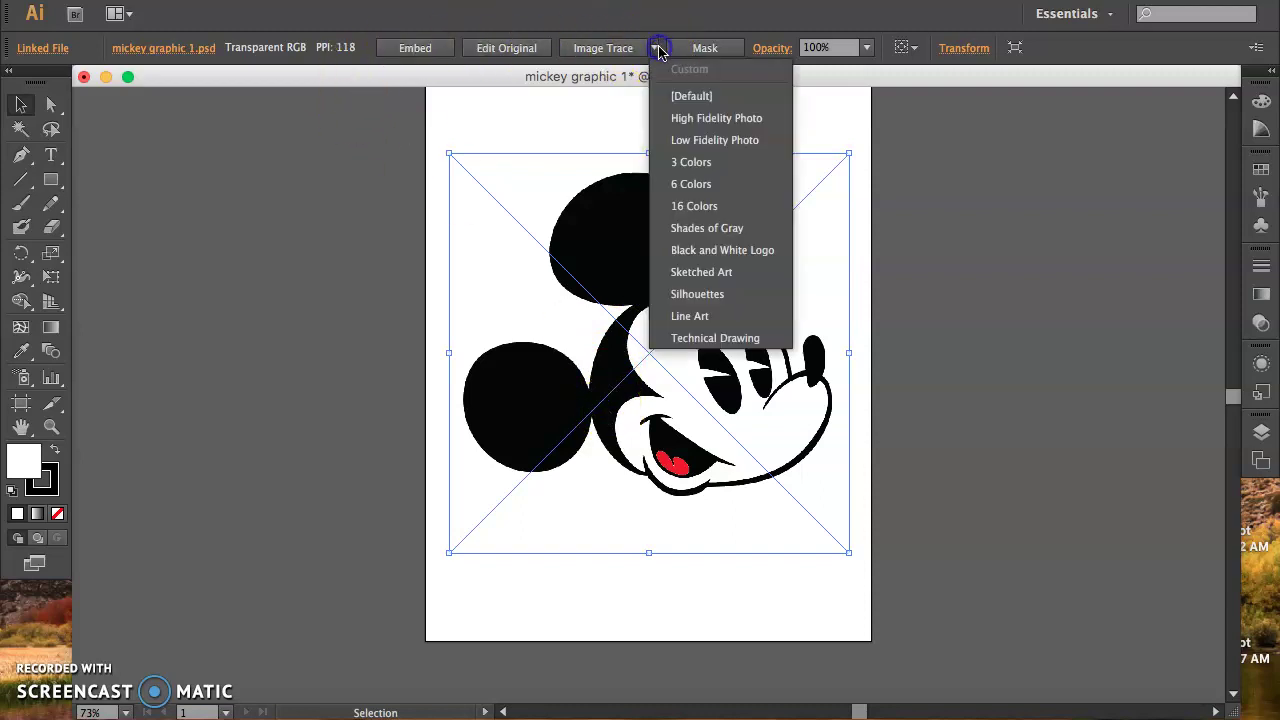
pyautogui.click(688, 164)
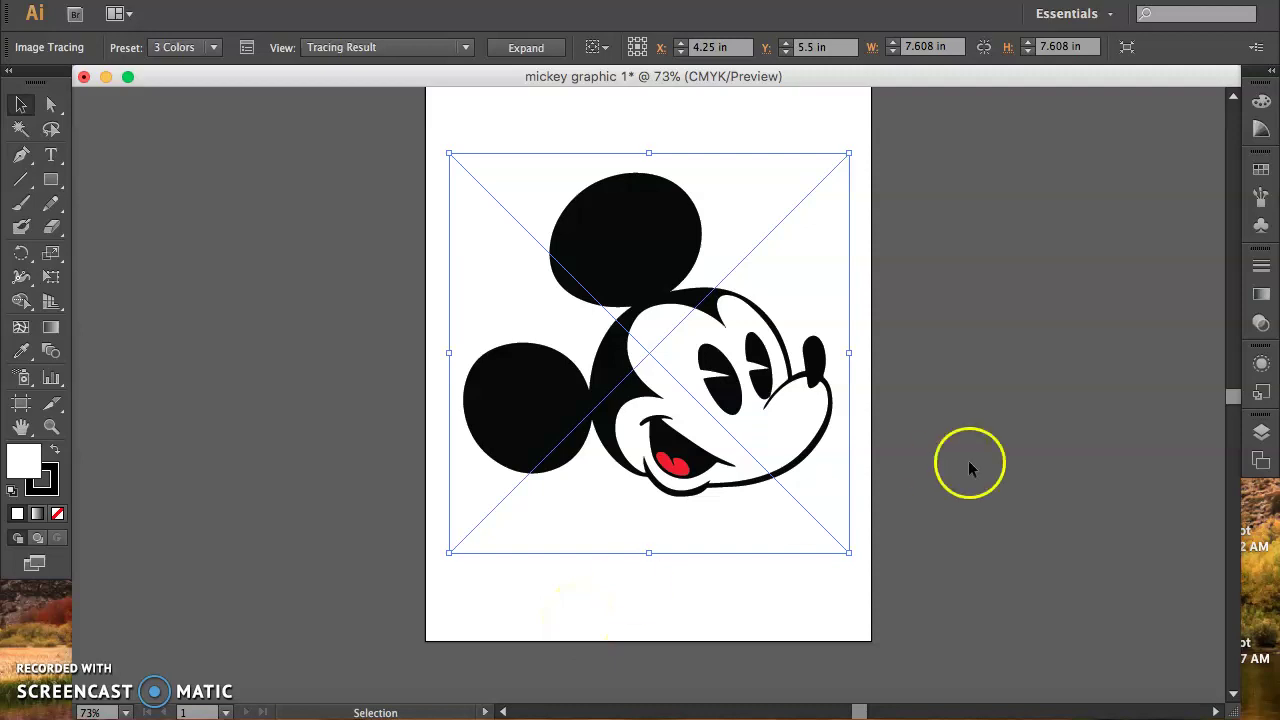
pyautogui.click(1259, 438)
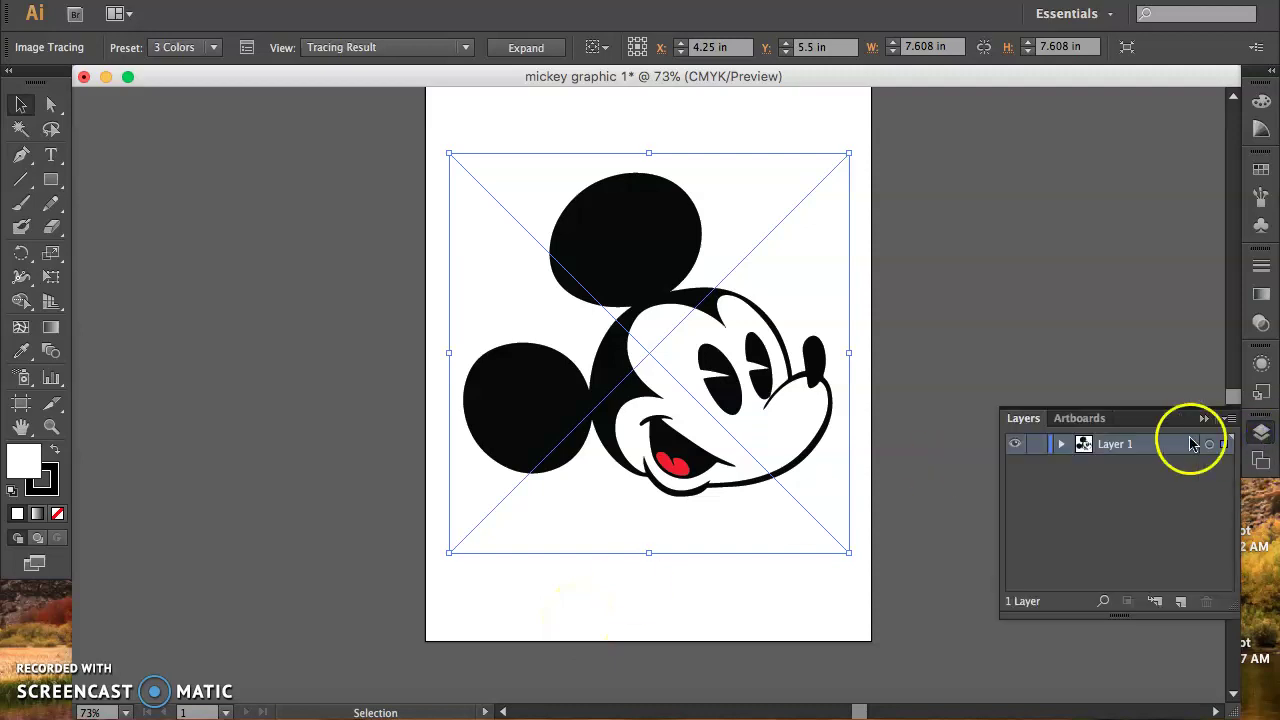
pyautogui.click(1062, 445)
pyautogui.click(1105, 468)
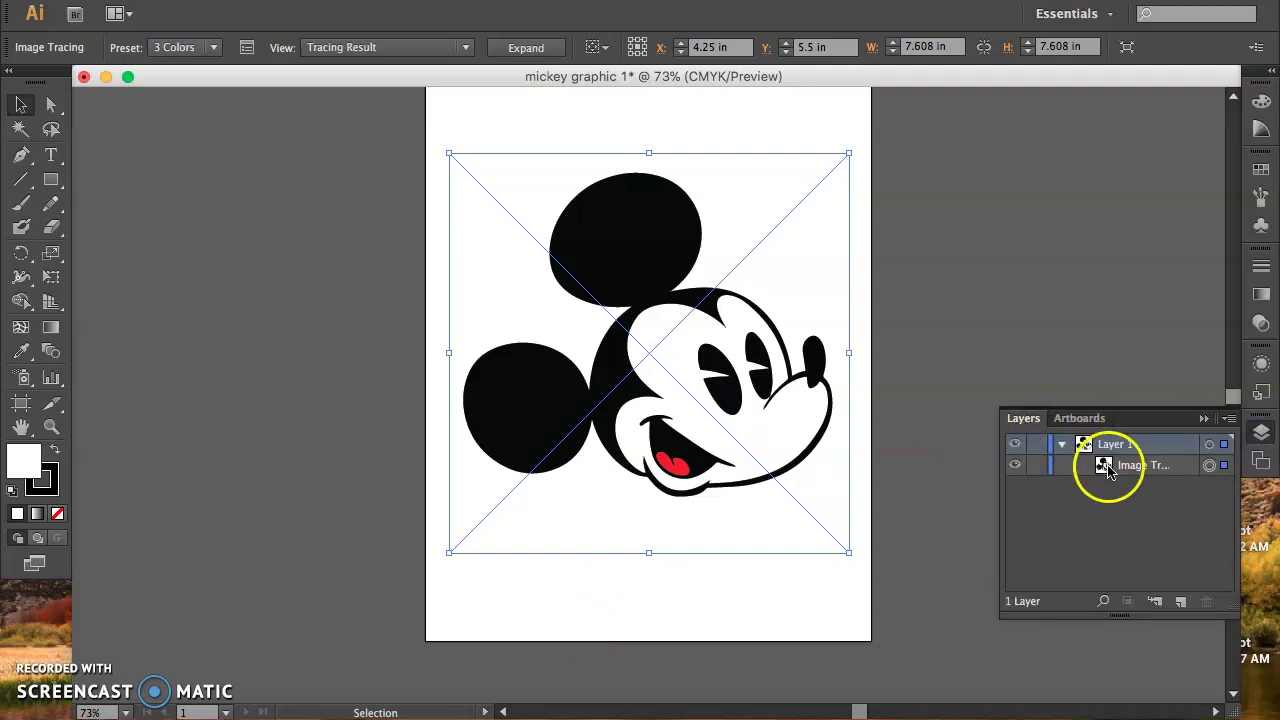
# Expand the trace into compound paths and reorder the bottom two paths in the group.
pyautogui.click(521, 48)
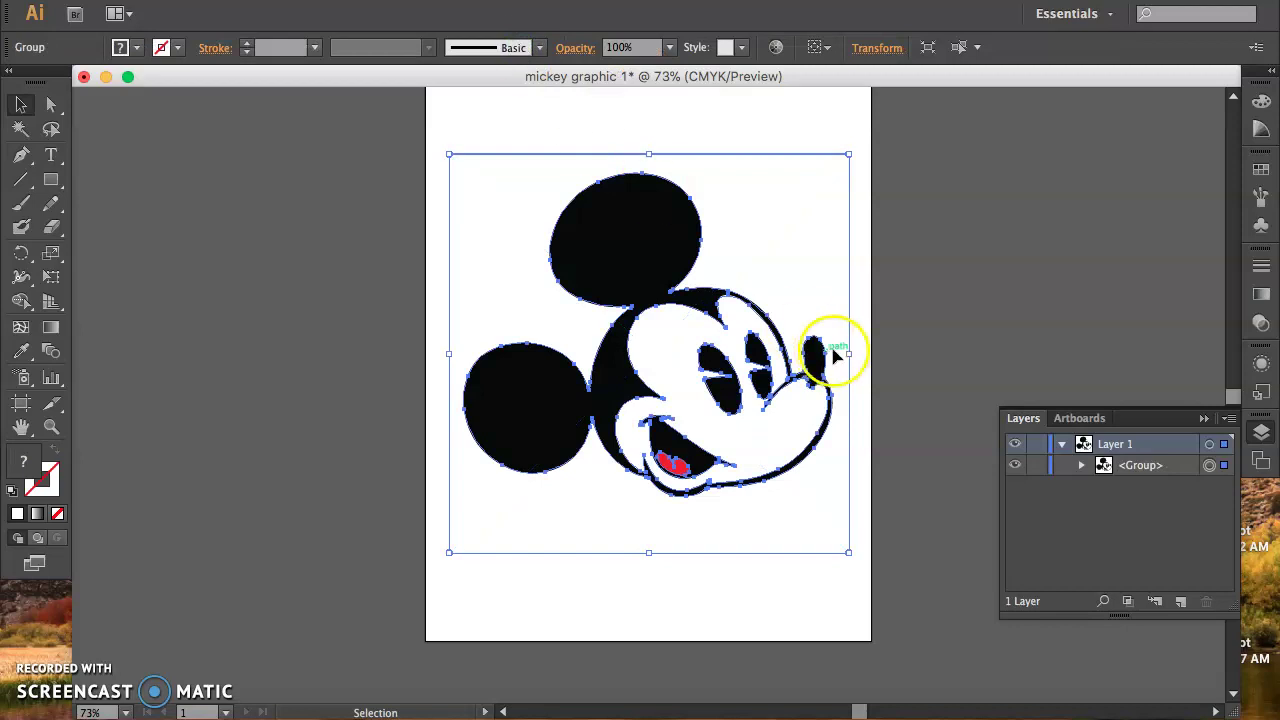
pyautogui.click(1082, 466)
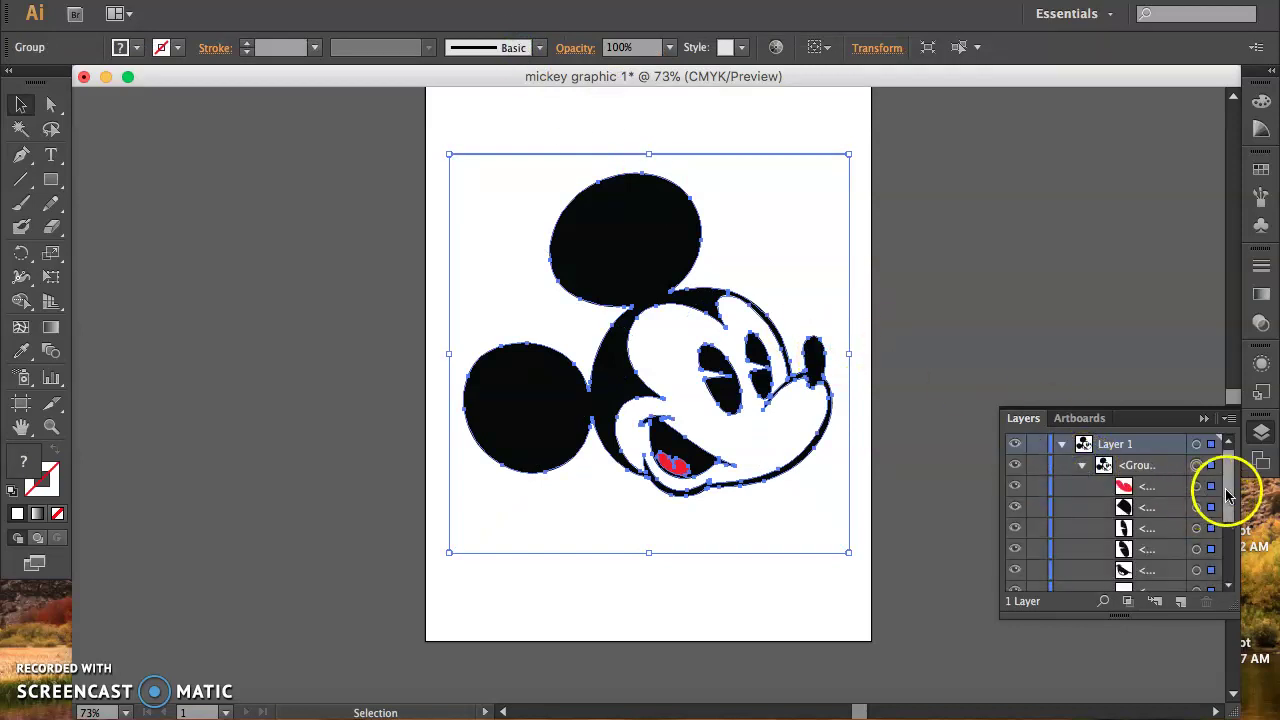
pyautogui.moveTo(1228, 491); pyautogui.dragTo(1228, 520)
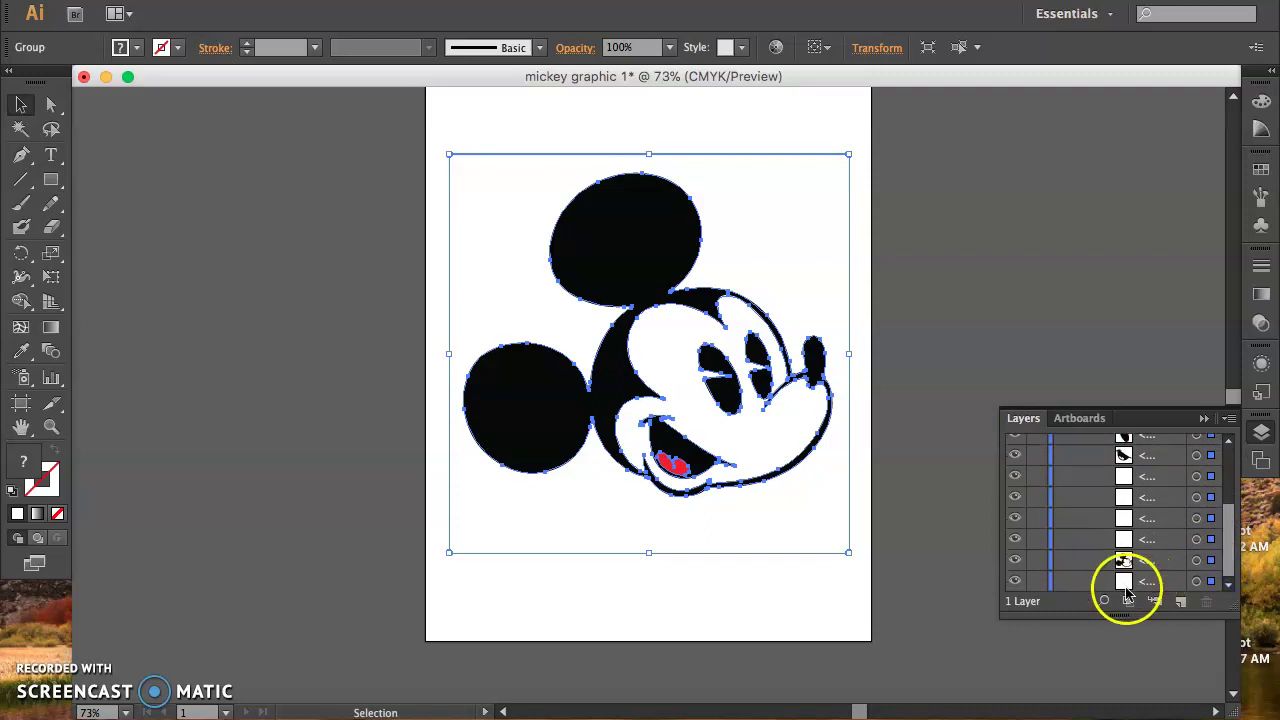
pyautogui.click(1196, 582)
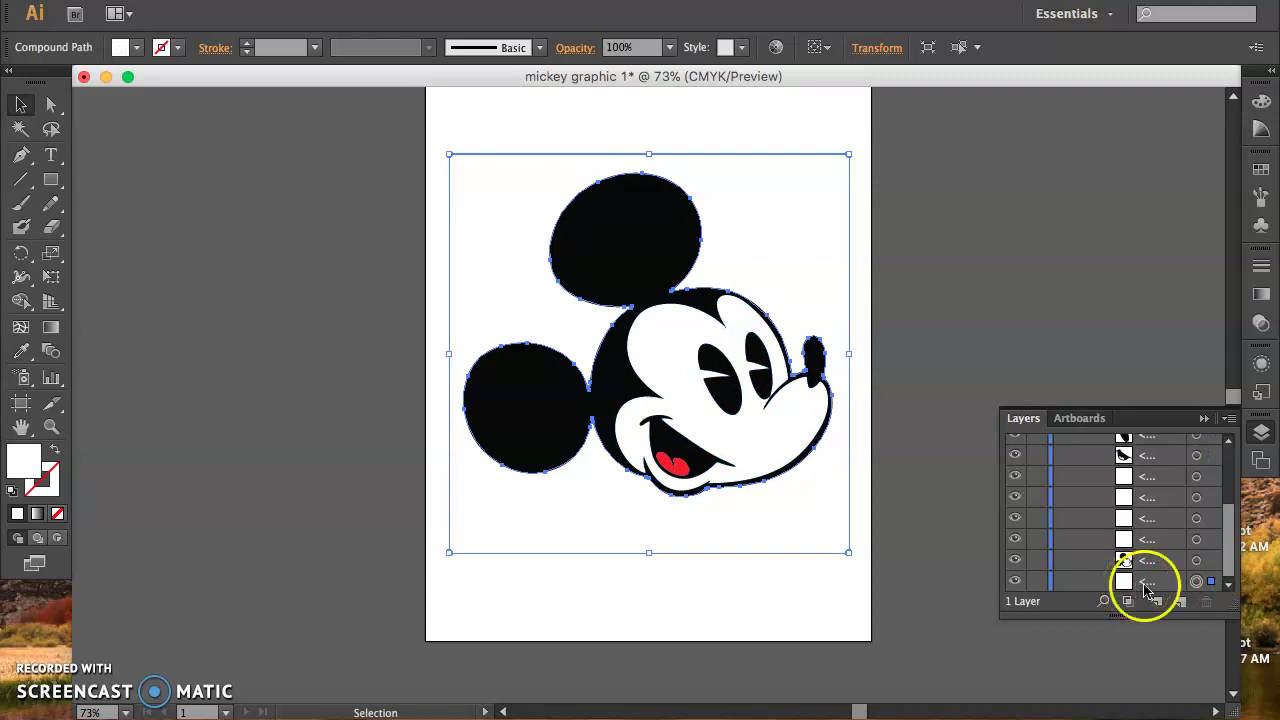
pyautogui.click(1197, 582)
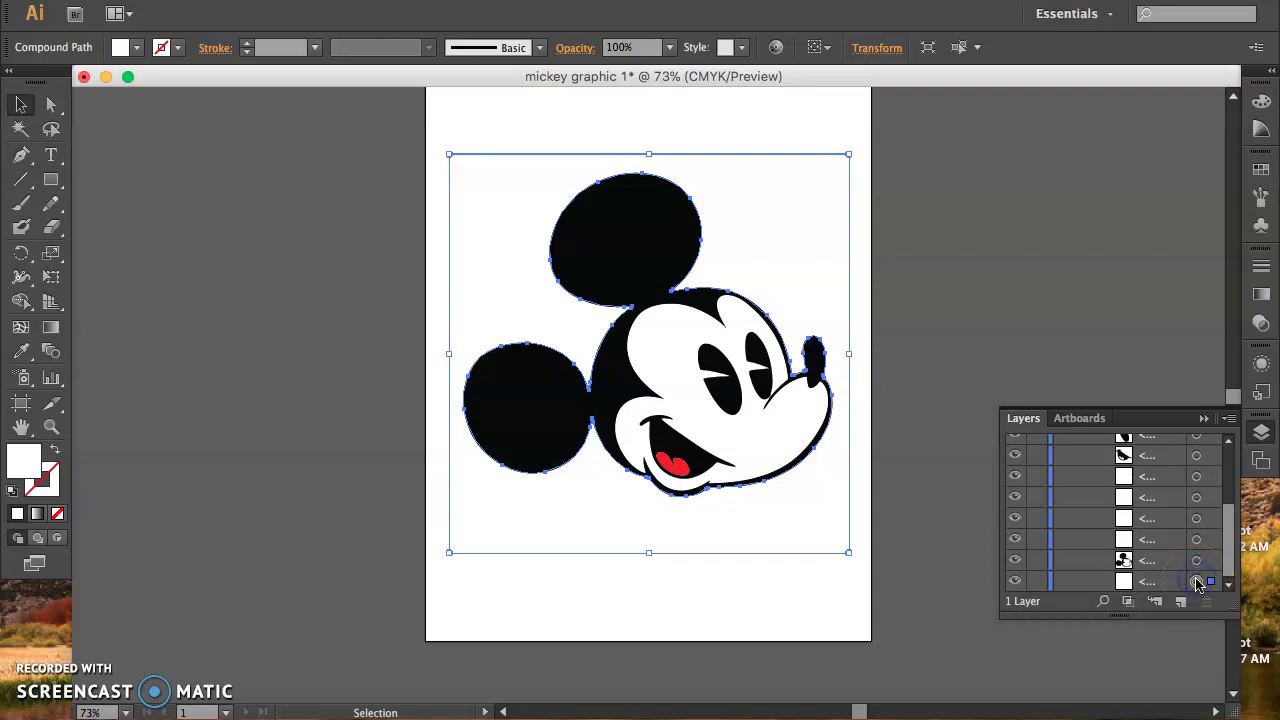
pyautogui.click(1198, 583)
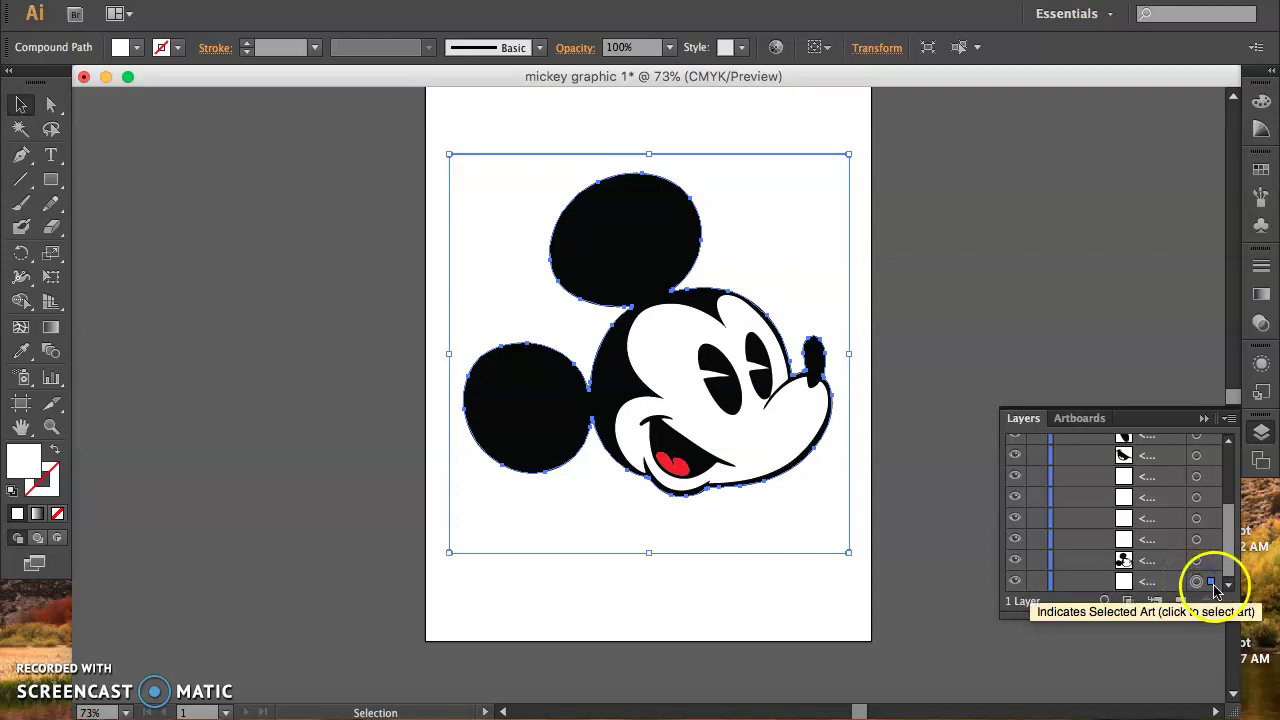
pyautogui.moveTo(1192, 593); pyautogui.dragTo(1192, 594)
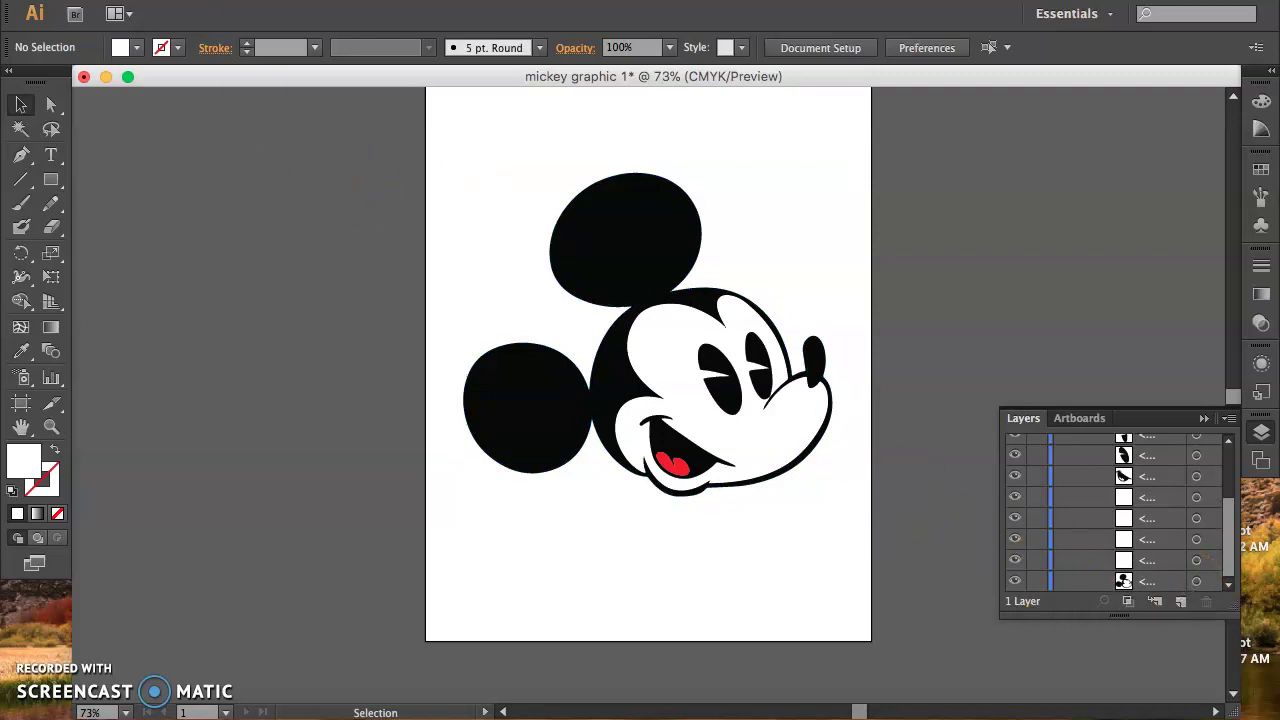
pyautogui.moveTo(160, 0); pyautogui.dragTo(166, 131)
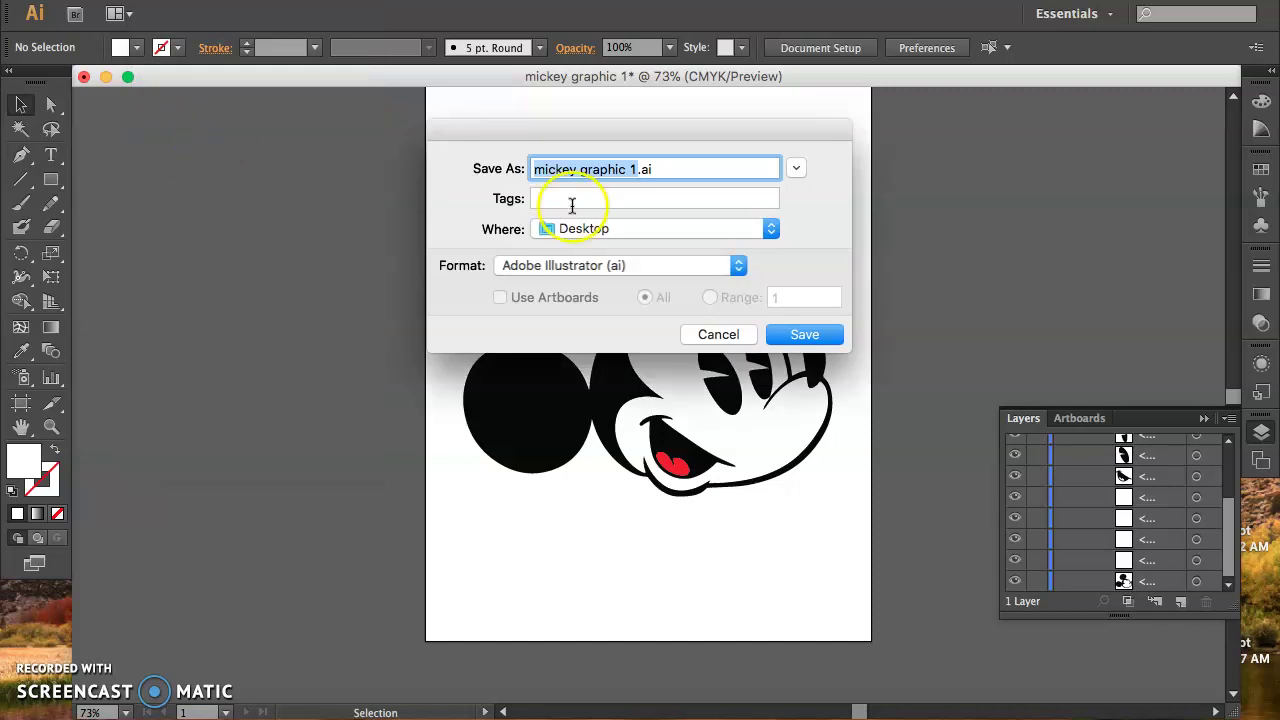
# Save the artwork as mickey graphic 1.ai on the Desktop in Illustrator CS6 format.
pyautogui.click(806, 336)
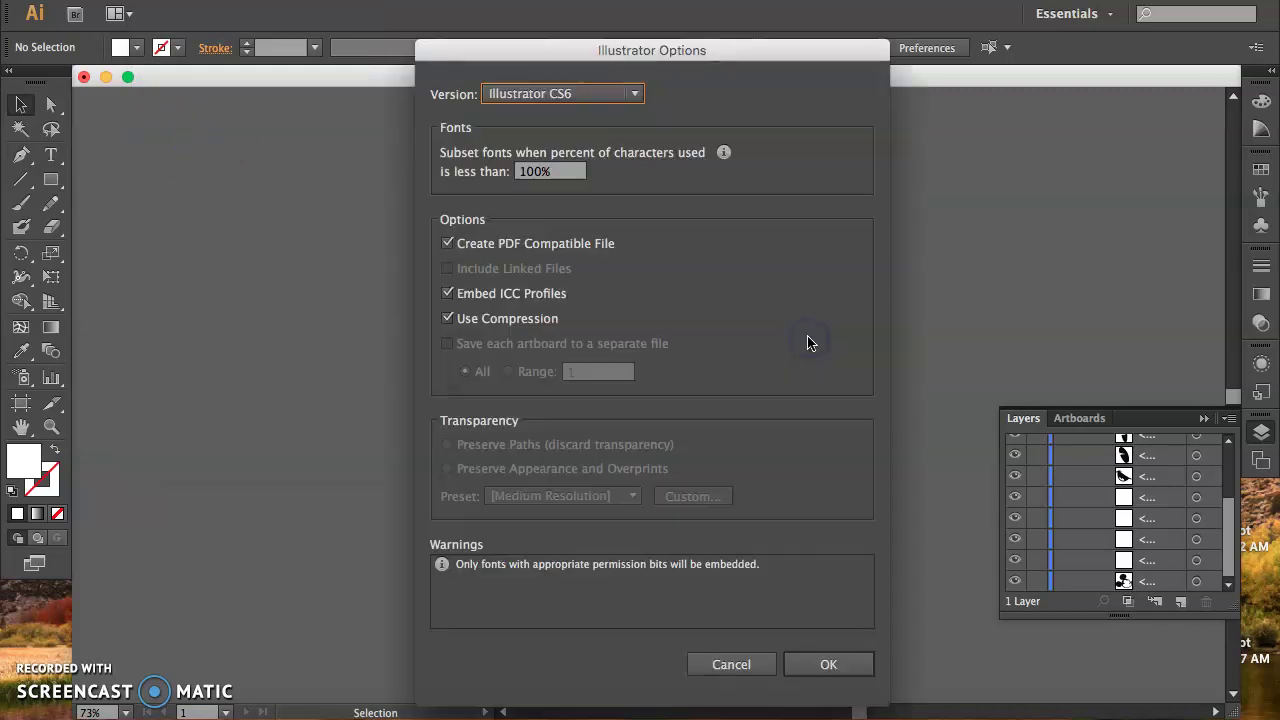
pyautogui.moveTo(829, 677); pyautogui.dragTo(828, 664)
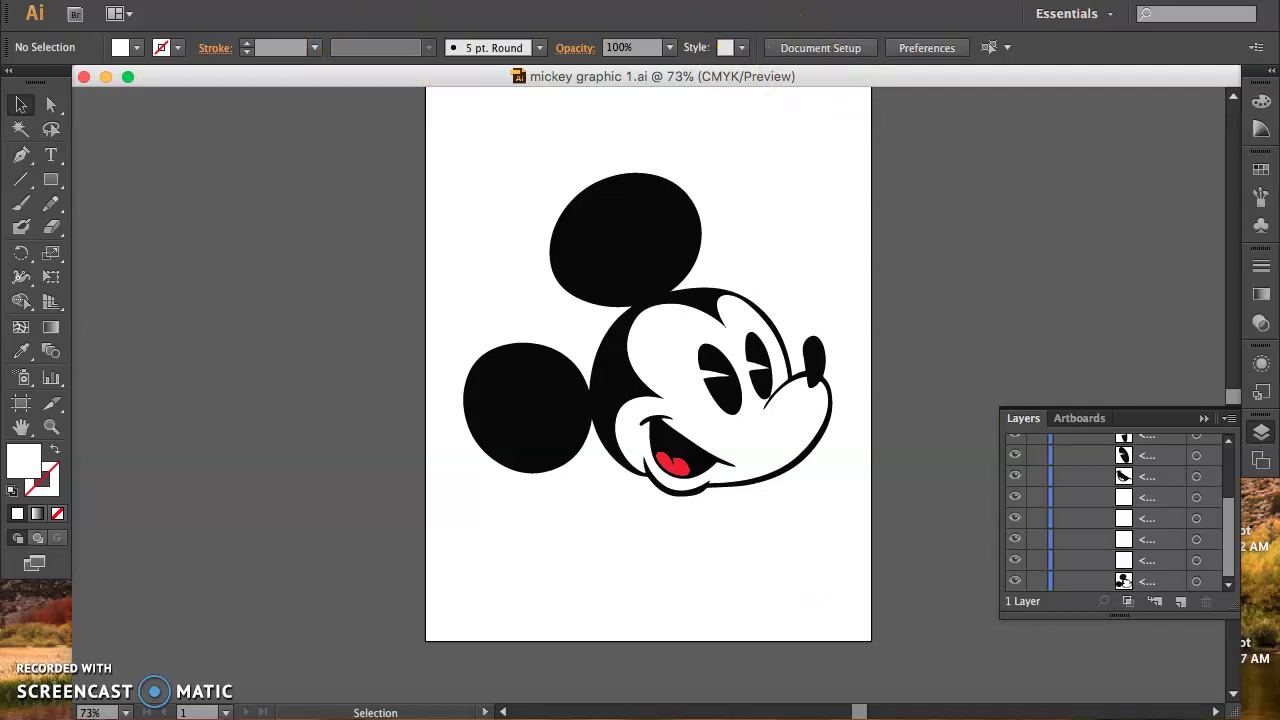
pyautogui.click(160, 0)
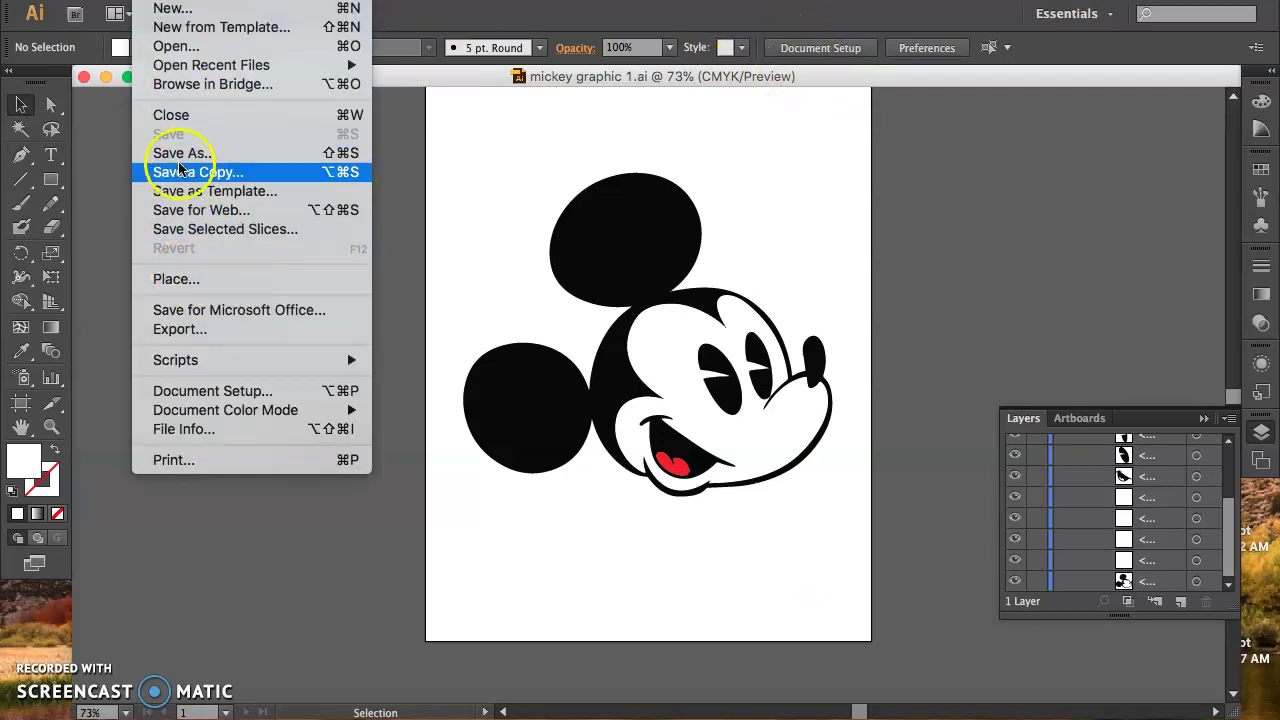
# Close mickey graphic 1.ai and quit Illustrator.
pyautogui.click(172, 116)
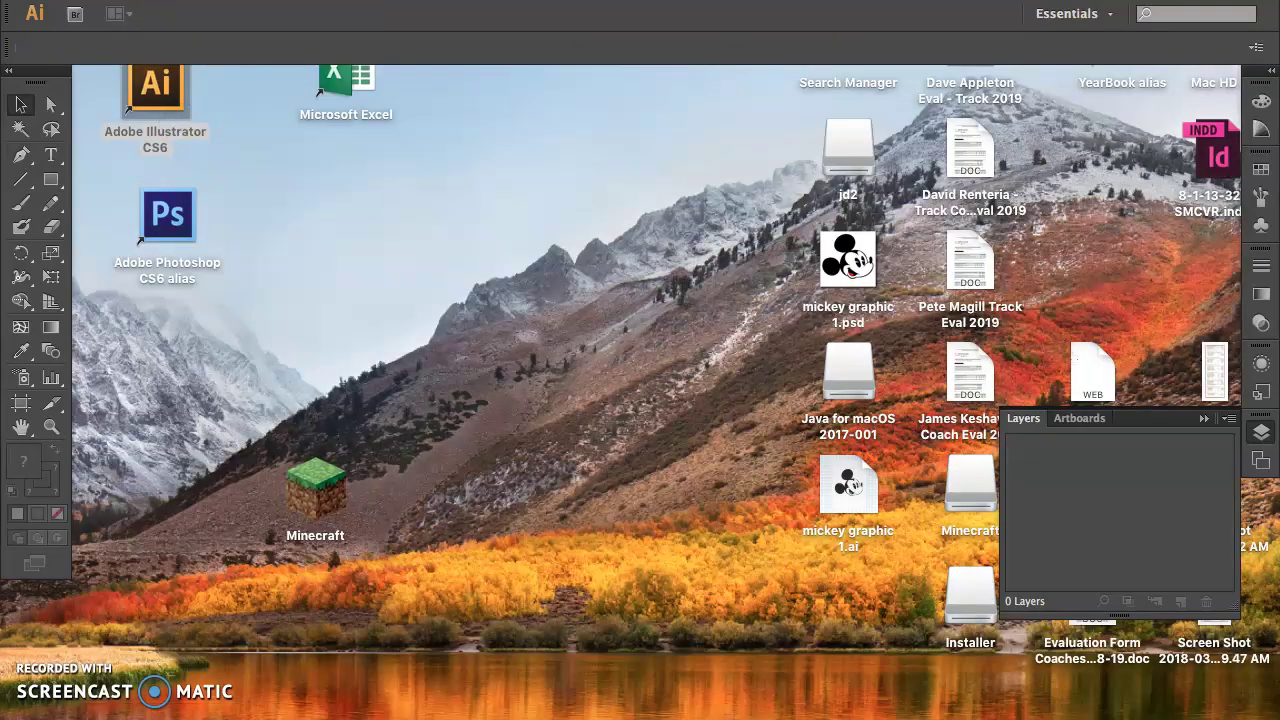
pyautogui.click(18, 0)
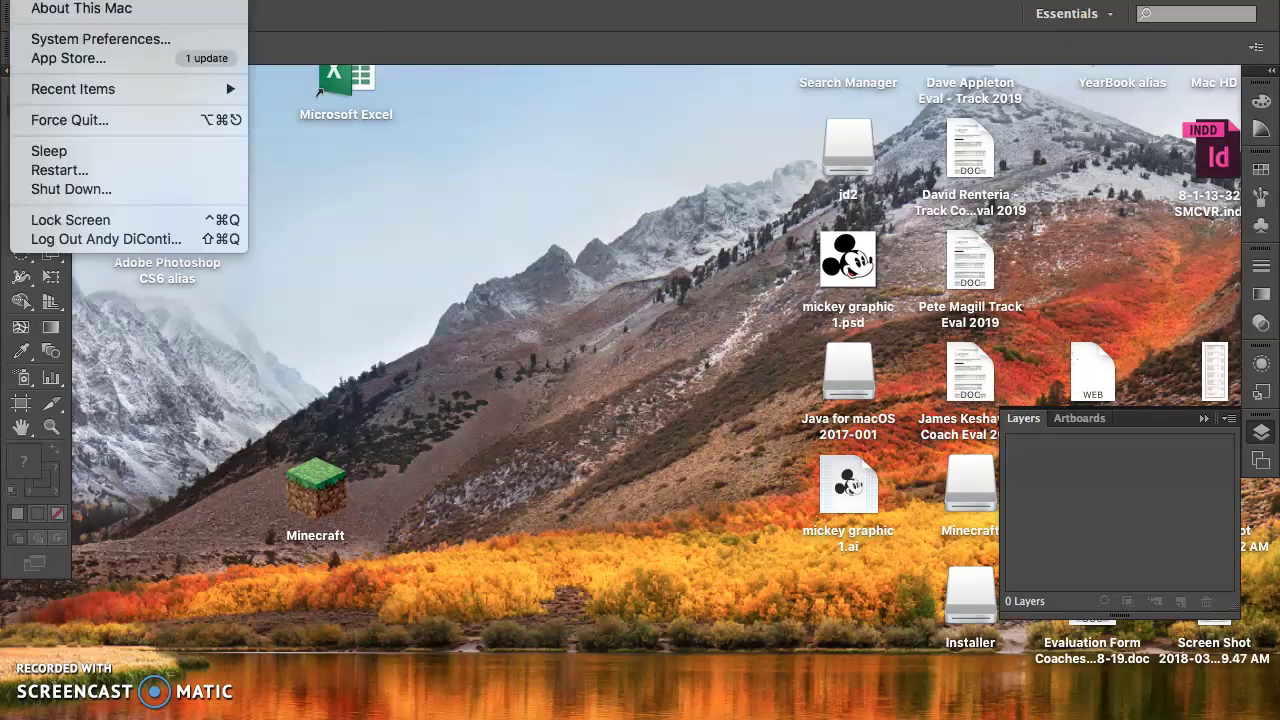
pyautogui.moveTo(85, 0)
pyautogui.click(92, 172)
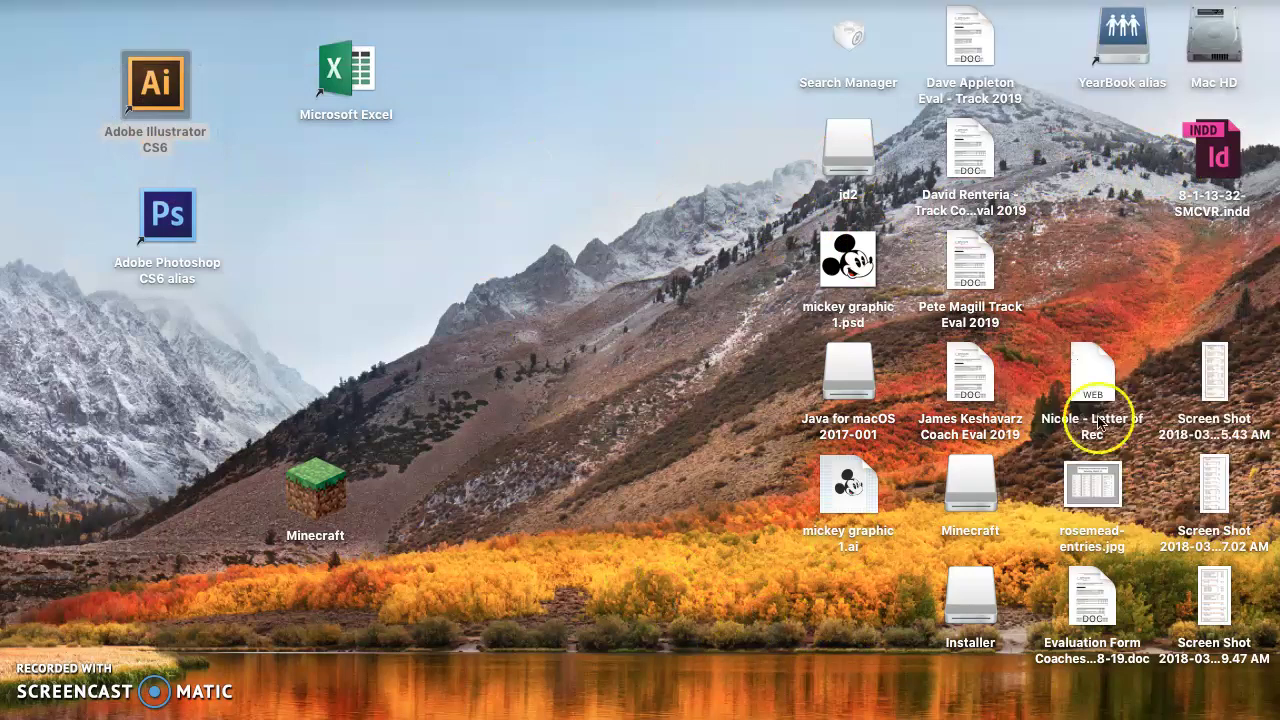
# Open the 8-1-13-32-SMCVR.indd file and the Mac HD drive from the desktop.
pyautogui.click(1214, 148)
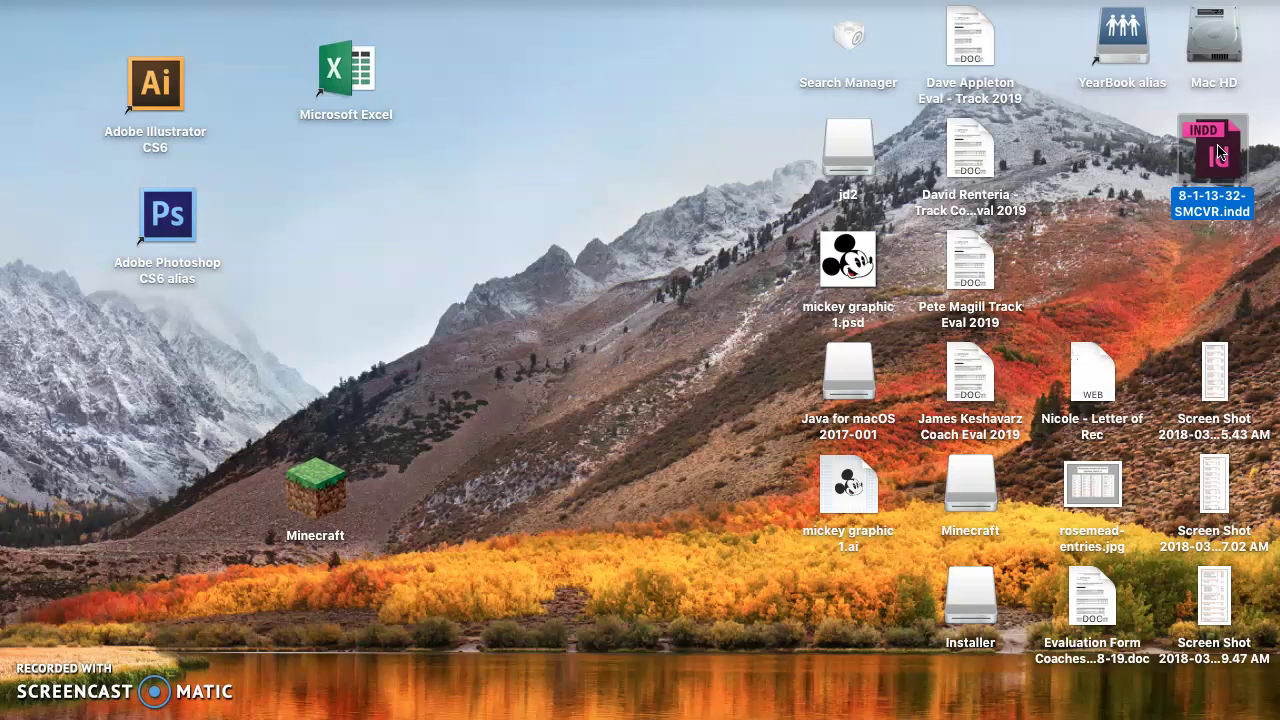
pyautogui.doubleClick(1214, 148)
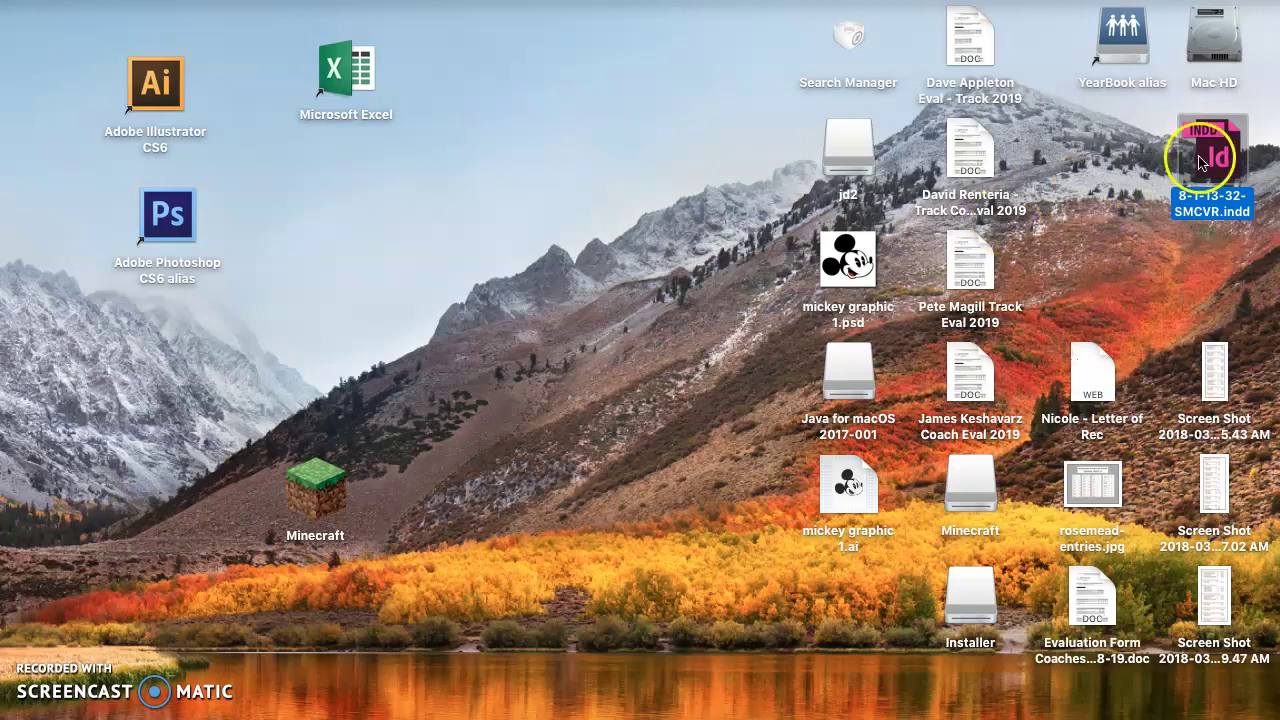
pyautogui.click(1216, 32)
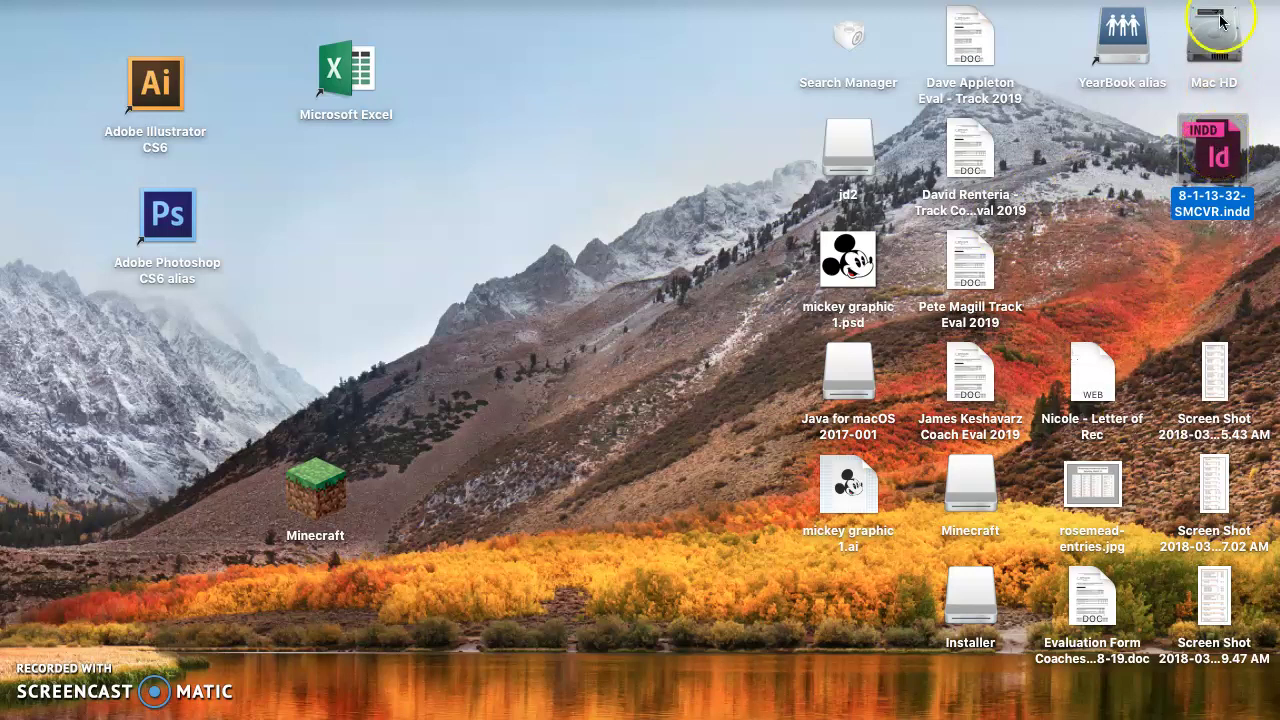
pyautogui.doubleClick(1217, 32)
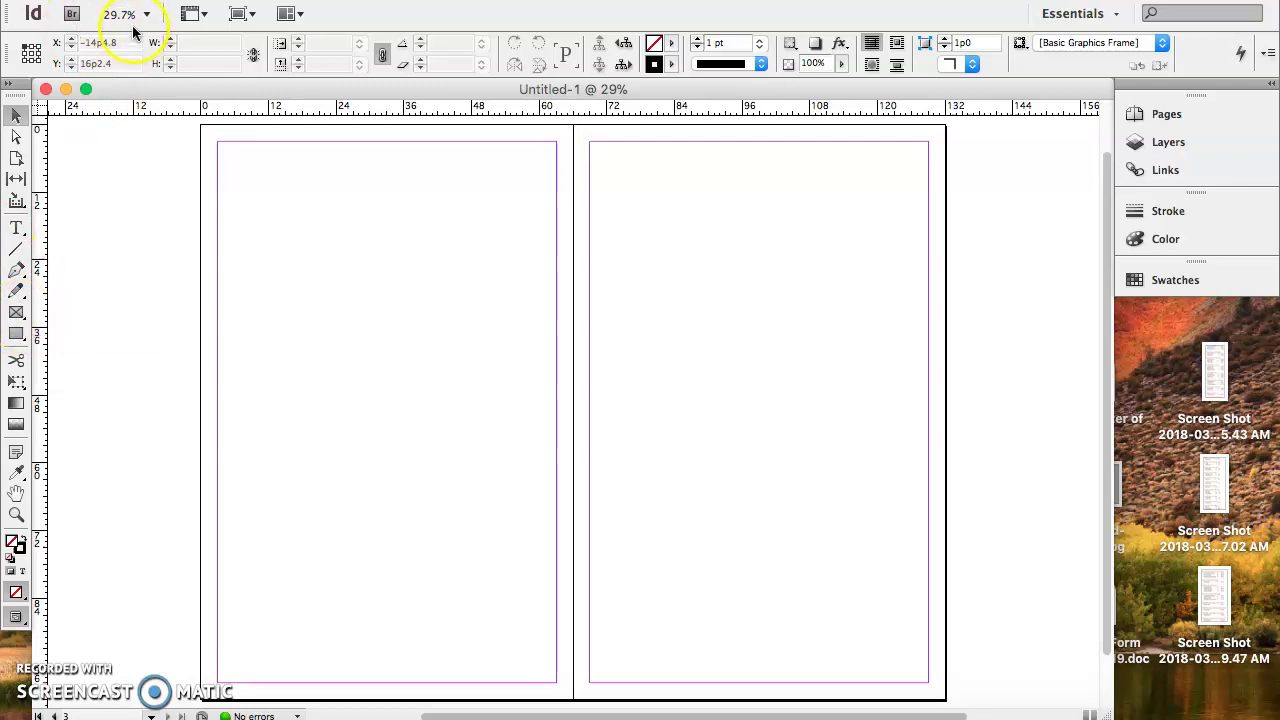
# Draw a 132p0 by 102p0 rectangle frame spanning both pages of the spread.
pyautogui.click(15, 314)
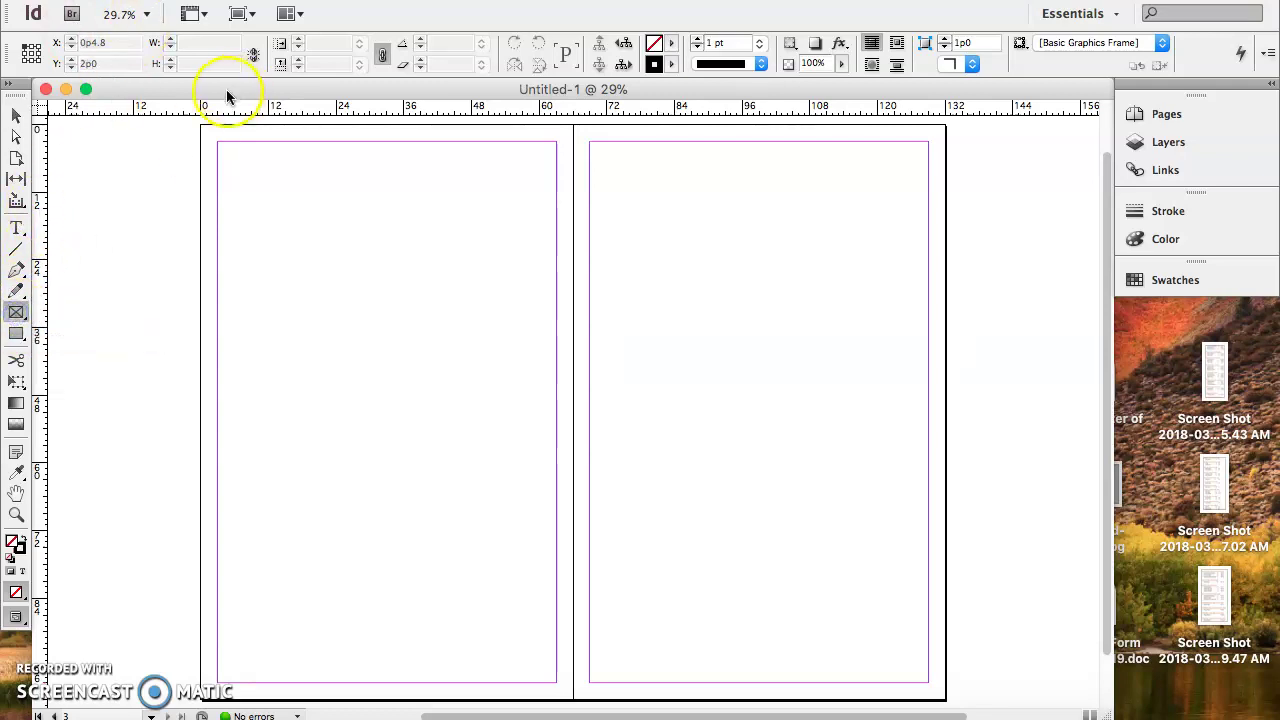
pyautogui.moveTo(203, 128); pyautogui.dragTo(946, 698)
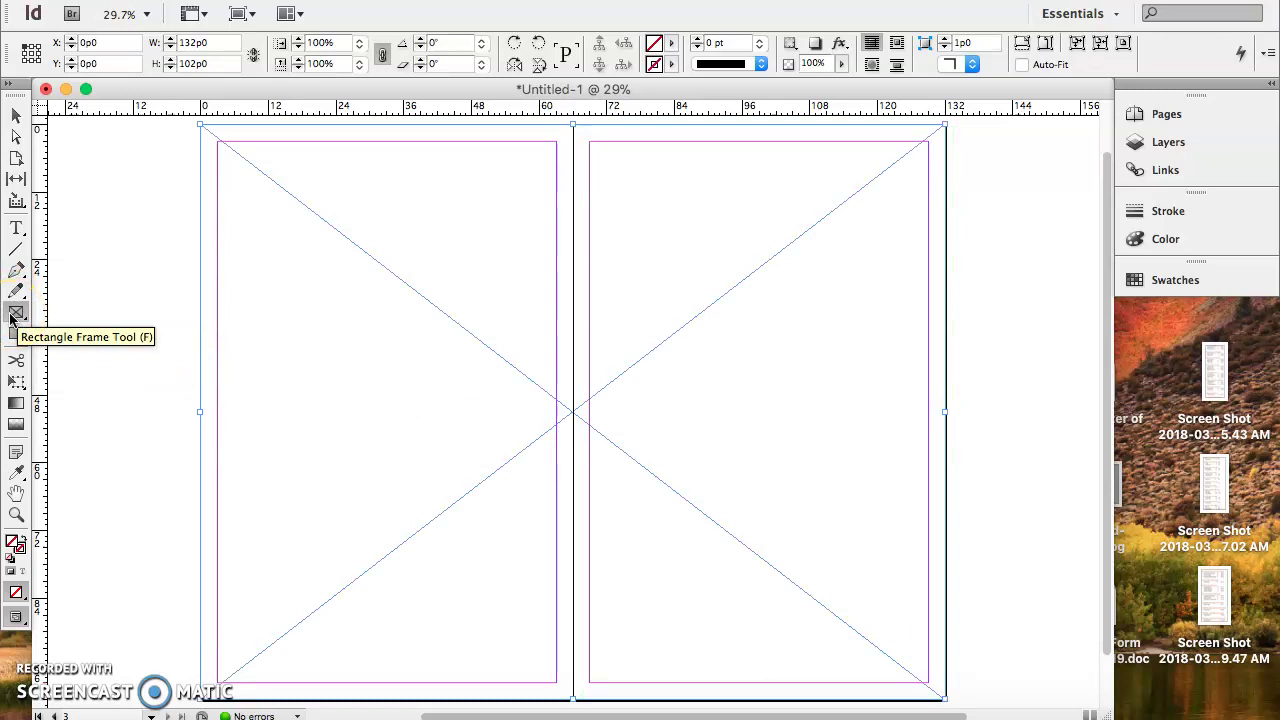
pyautogui.click(185, 358)
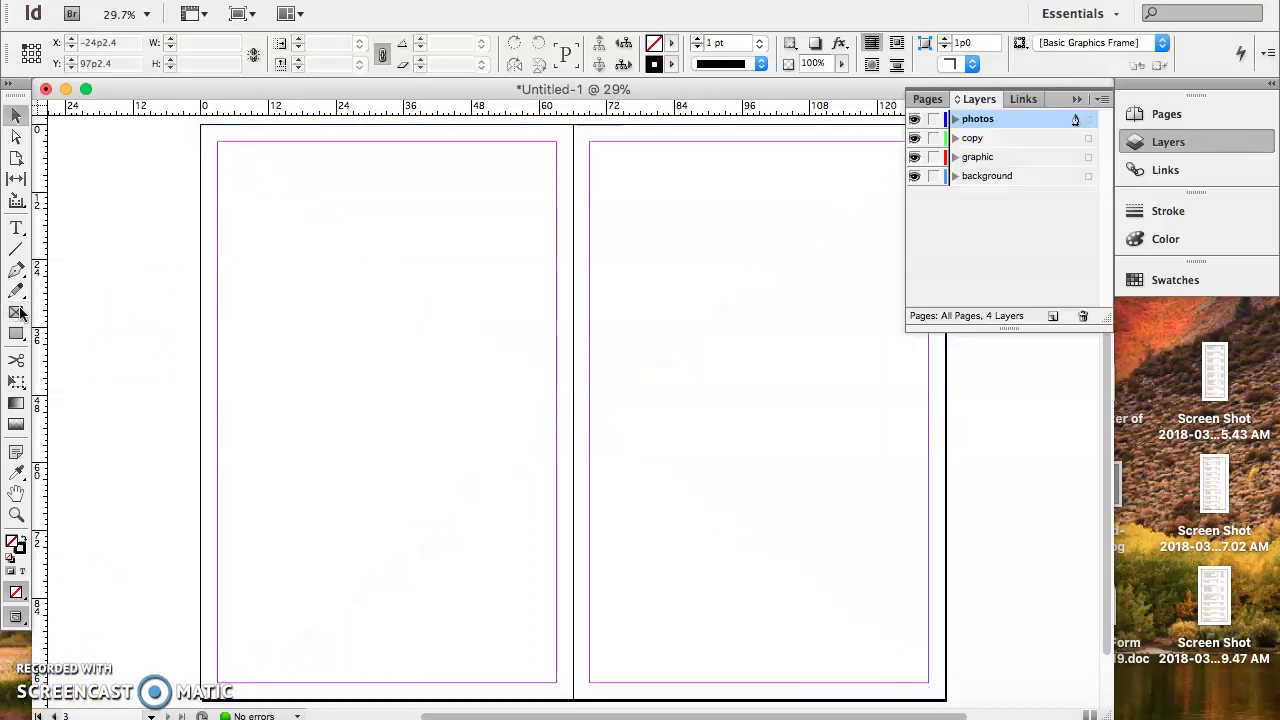
# Draw a 35p2.4 square graphic frame near the left page's top-left corner.
pyautogui.click(19, 312)
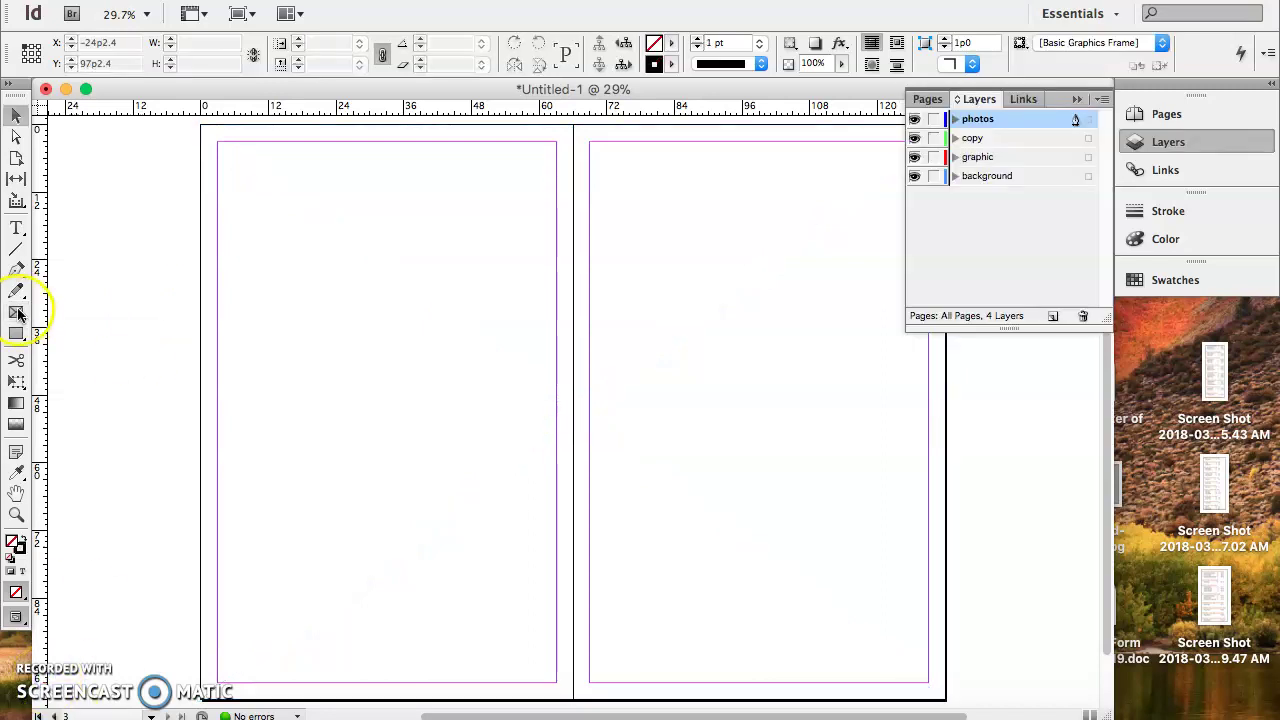
pyautogui.click(241, 192)
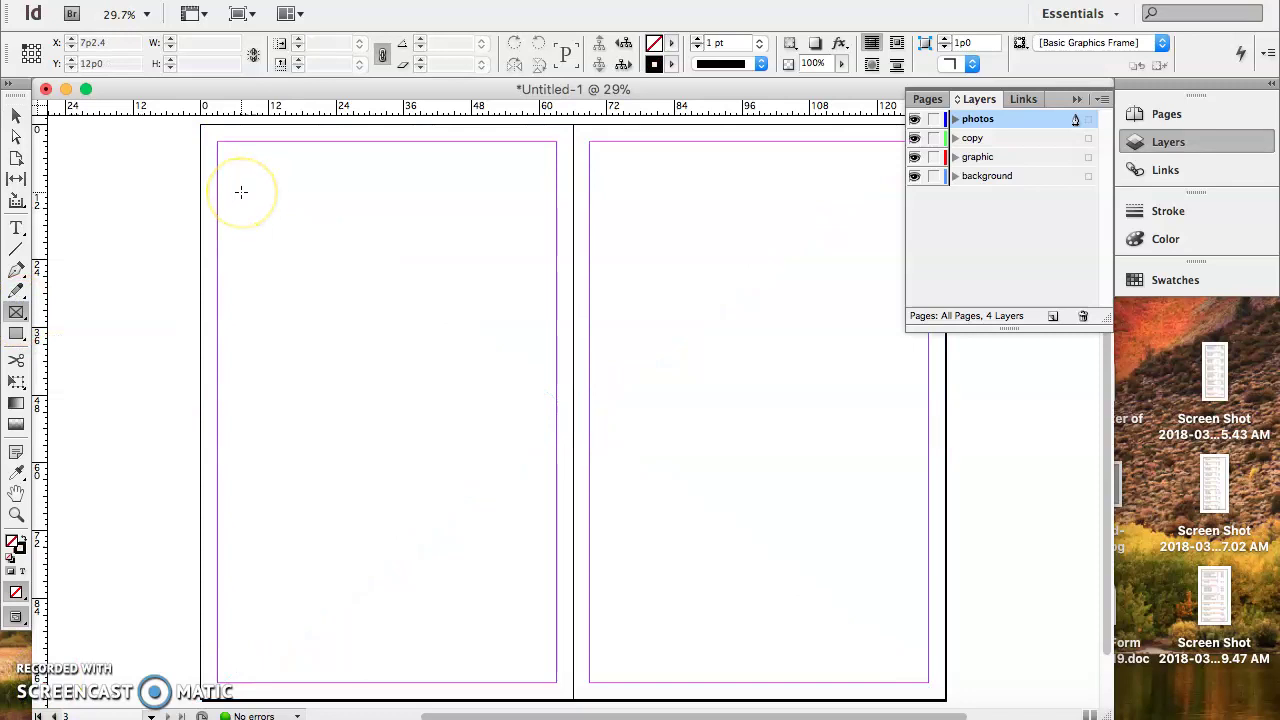
pyautogui.moveTo(241, 192); pyautogui.dragTo(475, 393)
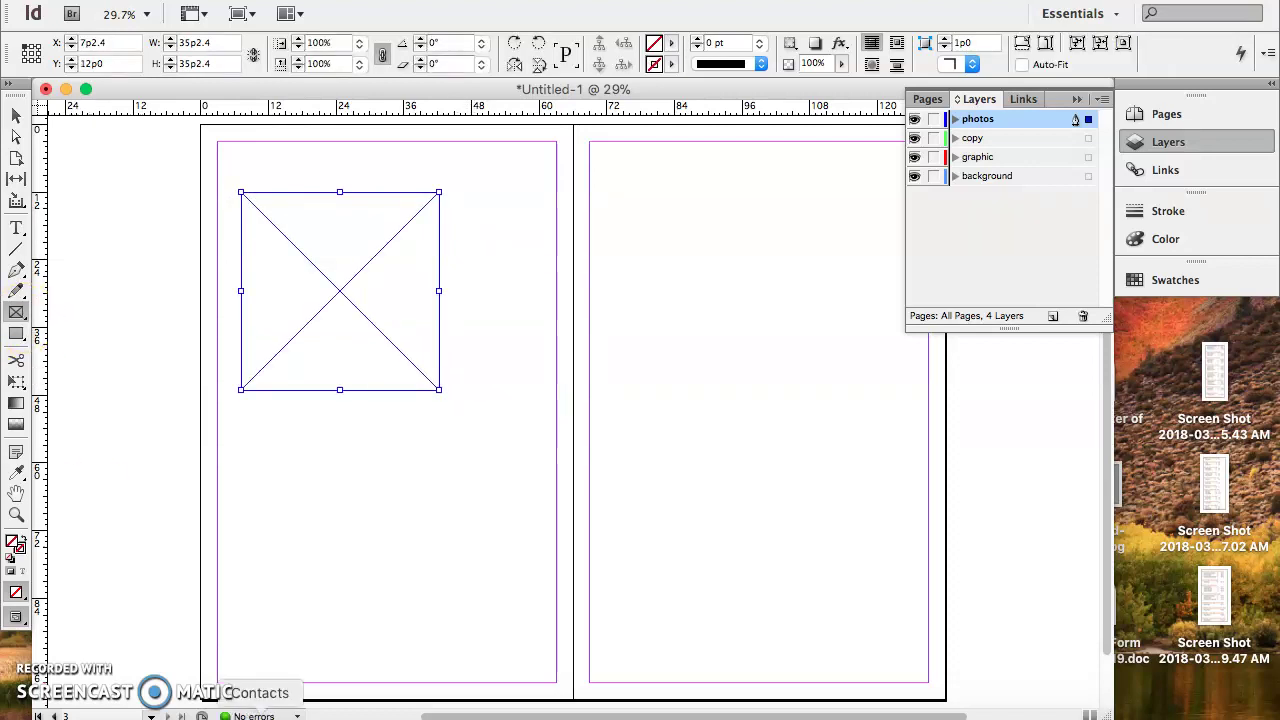
# Use Cmd+D to load mickey graphic 1.ai from the Desktop for placing.
pyautogui.press('super+d')
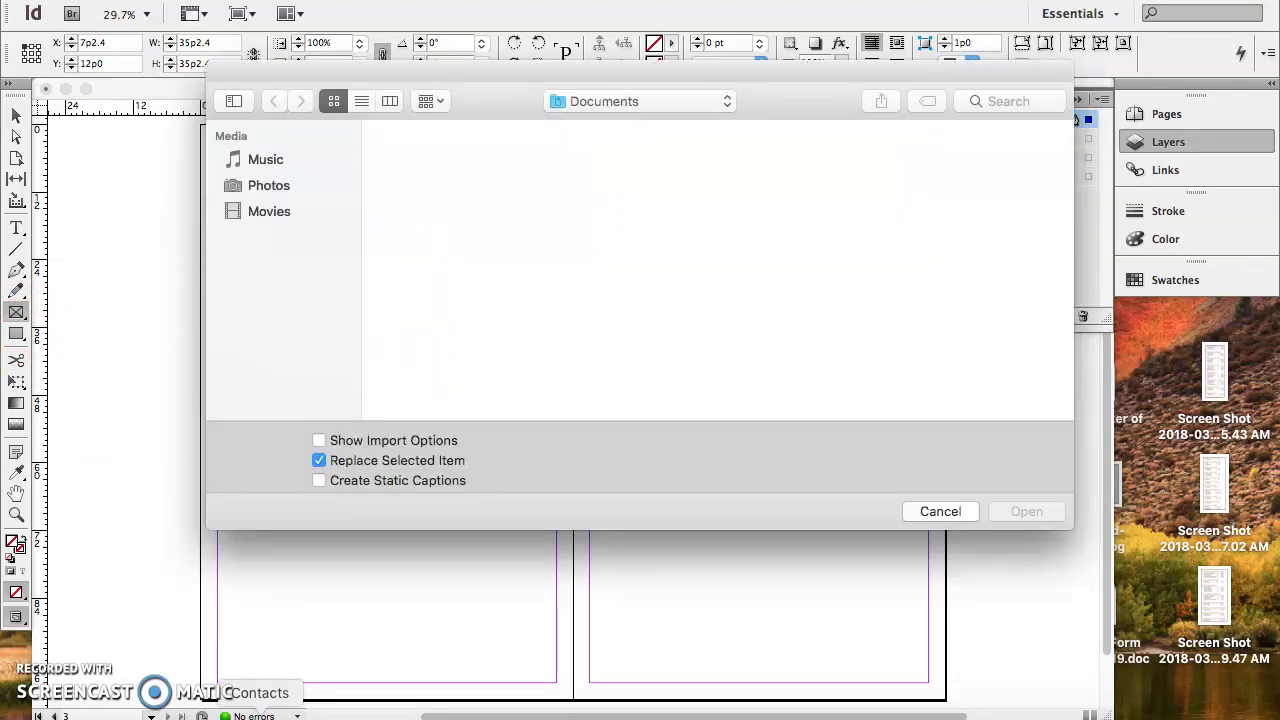
pyautogui.click(258, 248)
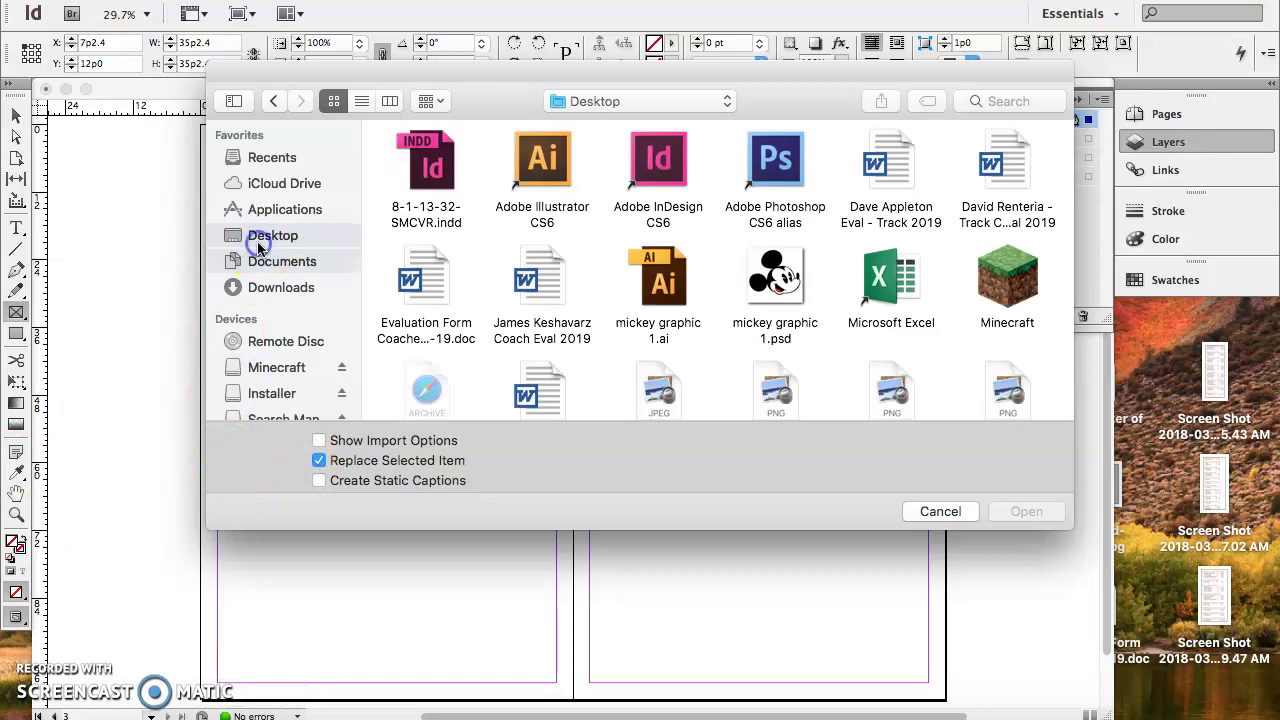
pyautogui.click(655, 285)
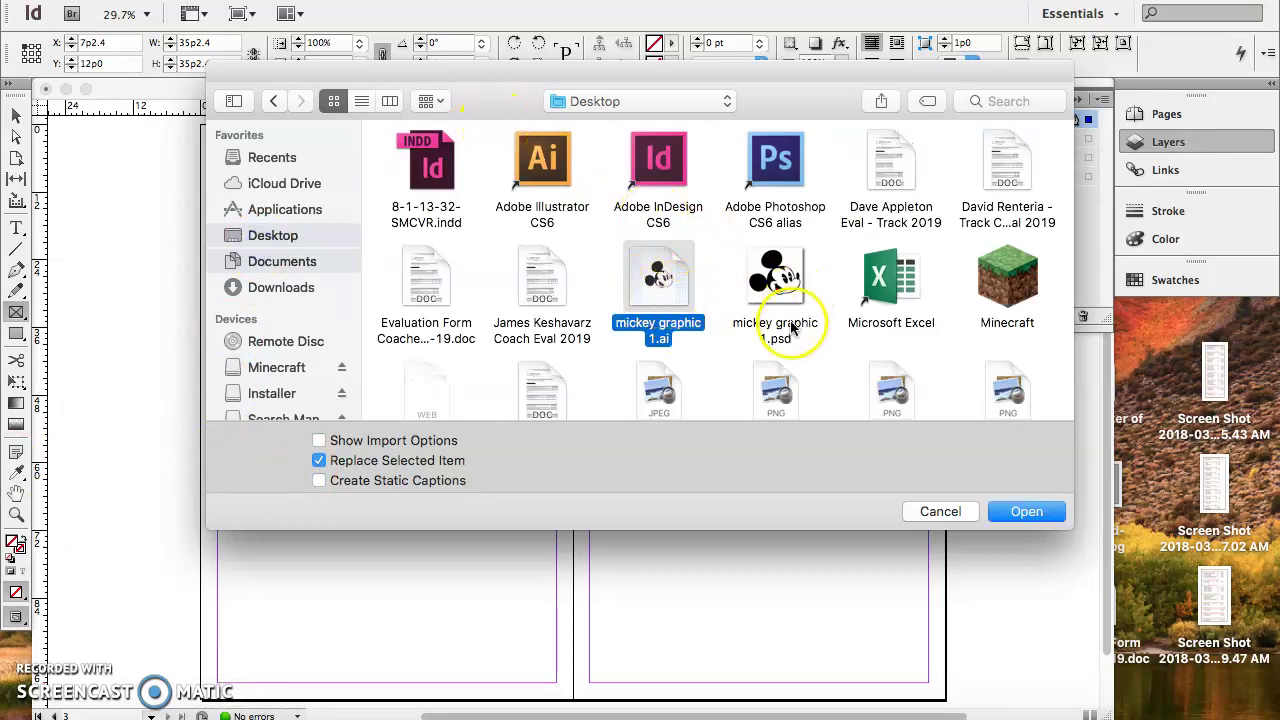
pyautogui.click(1028, 512)
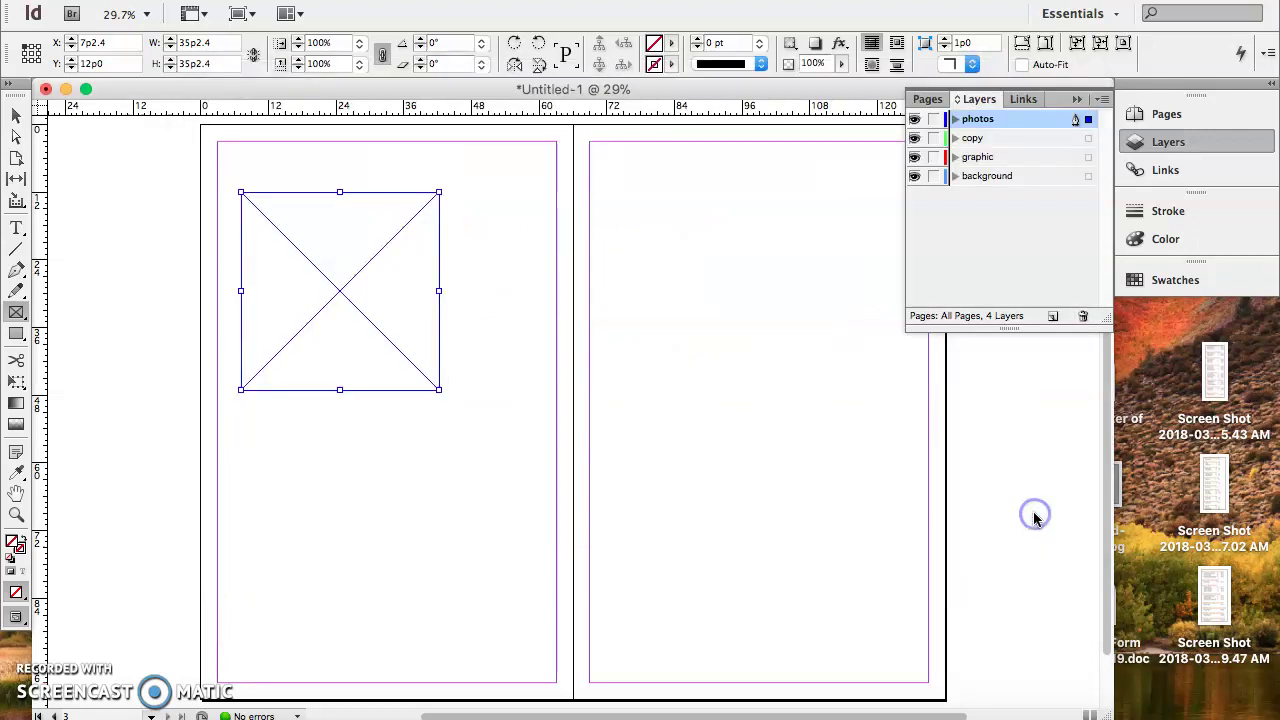
# Place the Mickey graphic into the empty square frame, dismissing the rectangle size prompt.
pyautogui.click(405, 280)
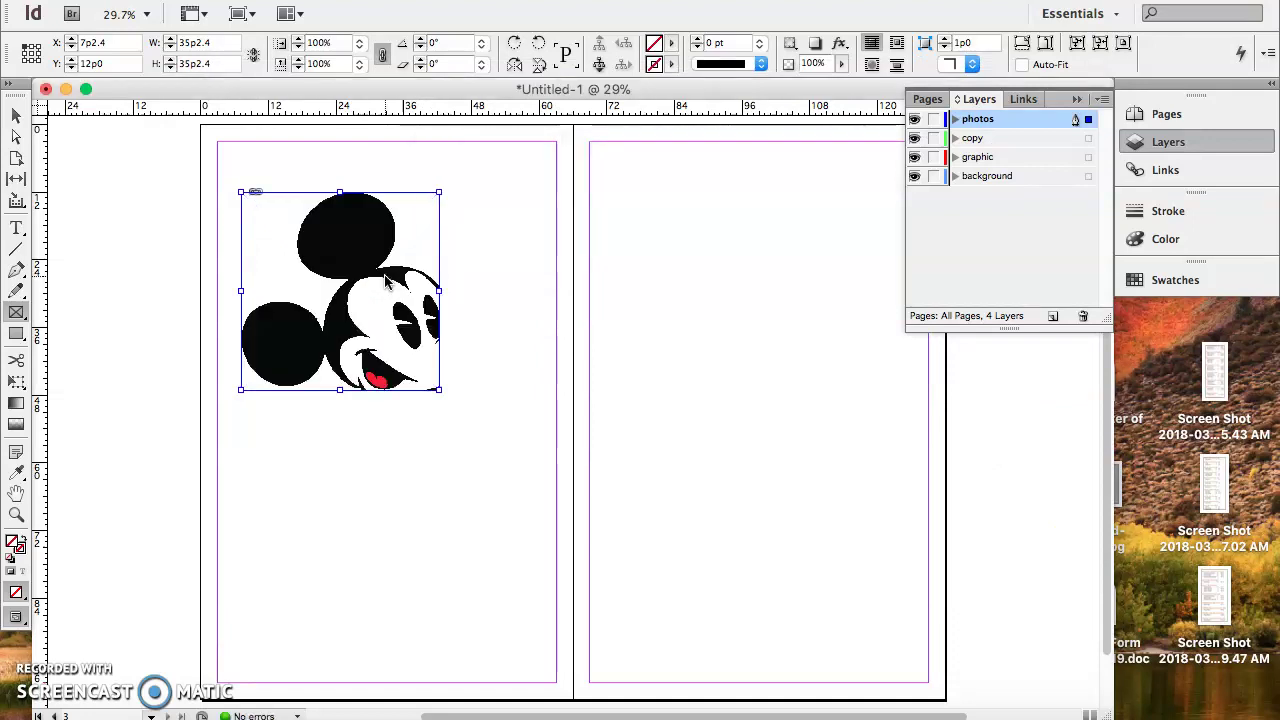
pyautogui.click(386, 292)
pyautogui.click(382, 291)
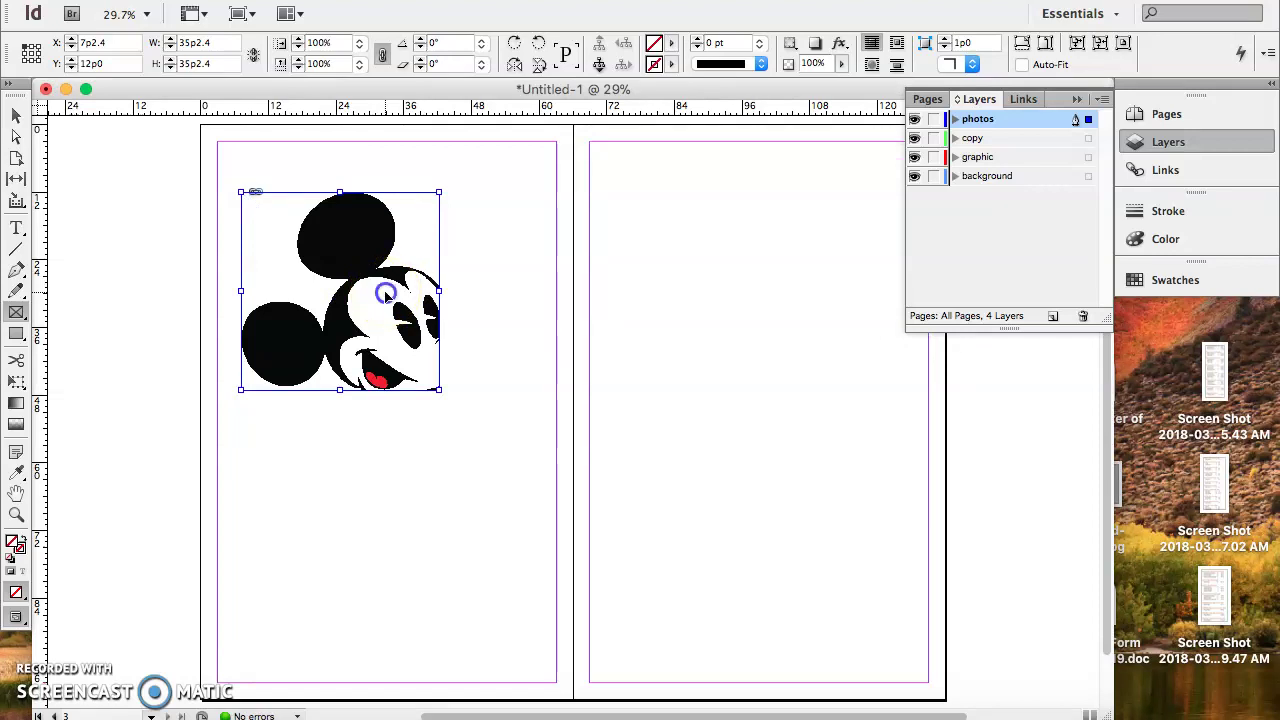
pyautogui.click(387, 293)
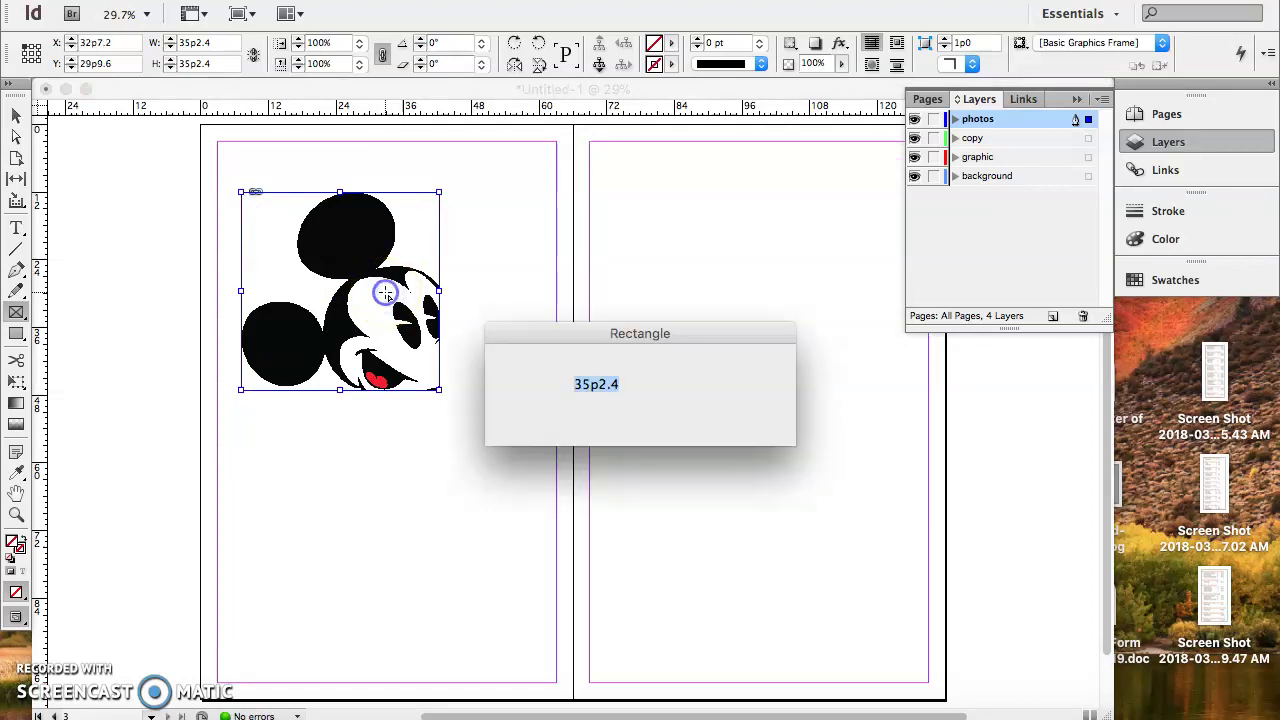
pyautogui.click(735, 391)
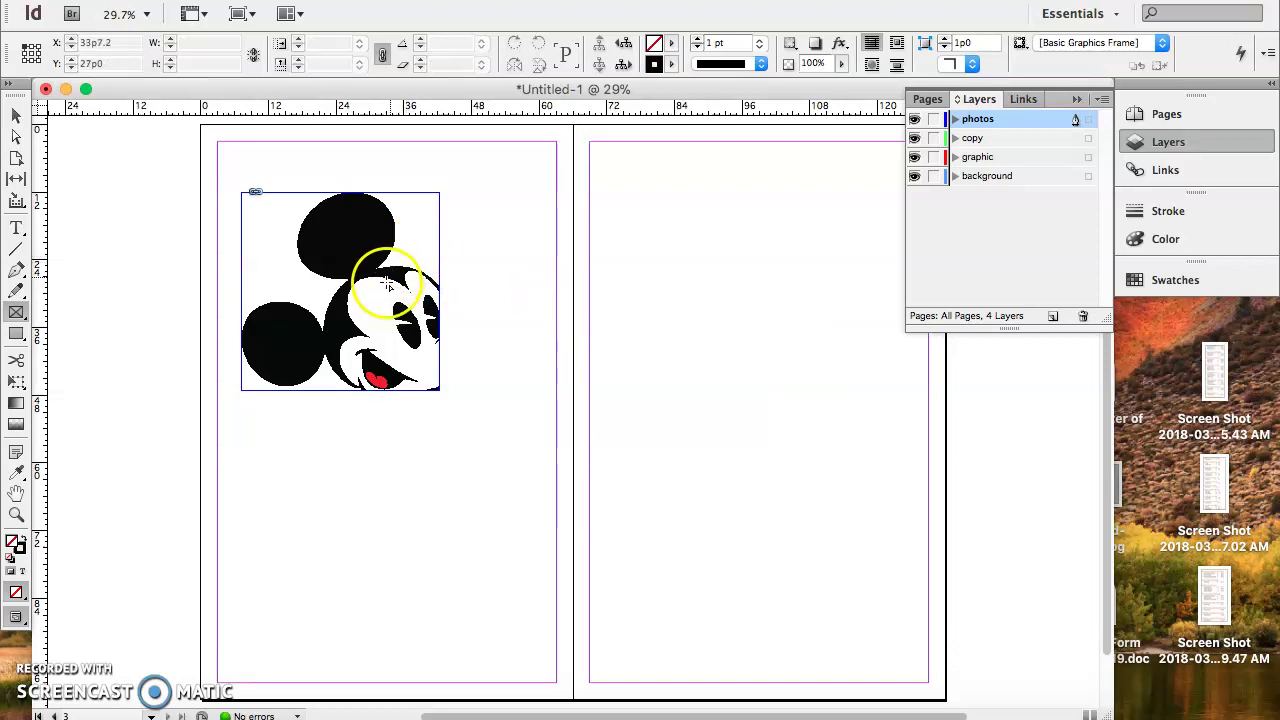
# Select the Mickey frame with the Selection Tool and bring up its context menu.
pyautogui.click(16, 117)
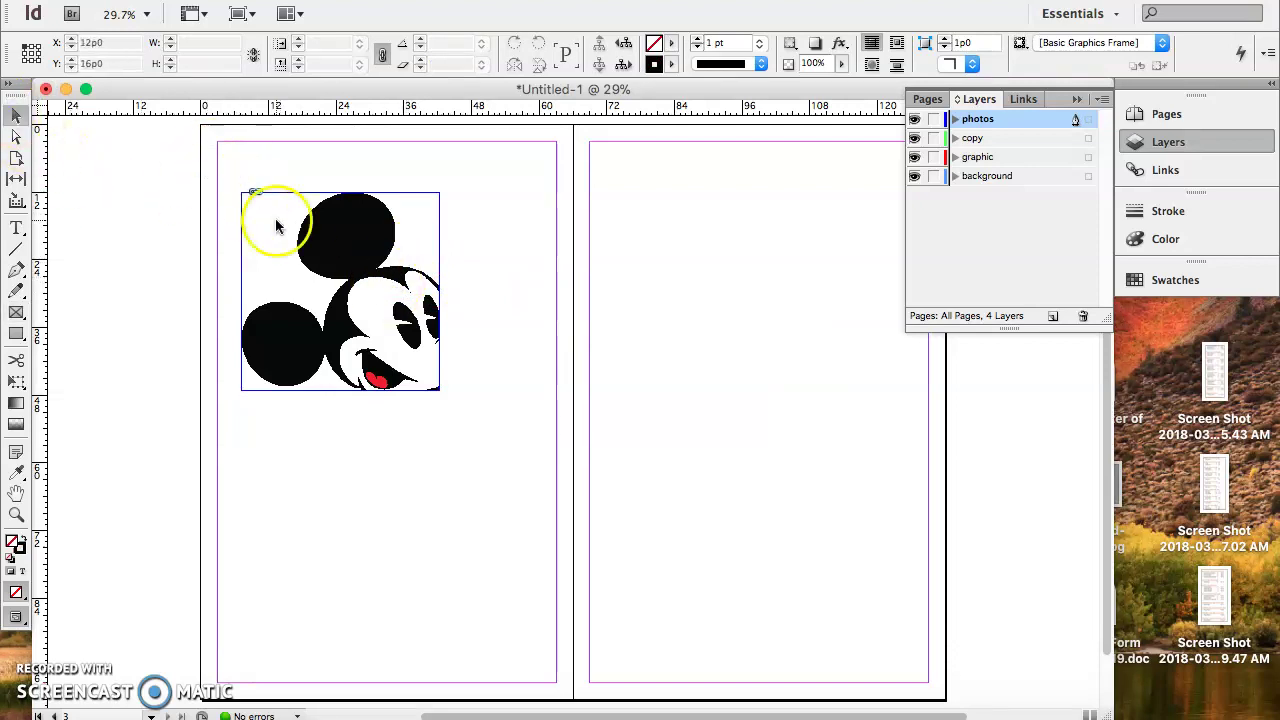
pyautogui.click(295, 245)
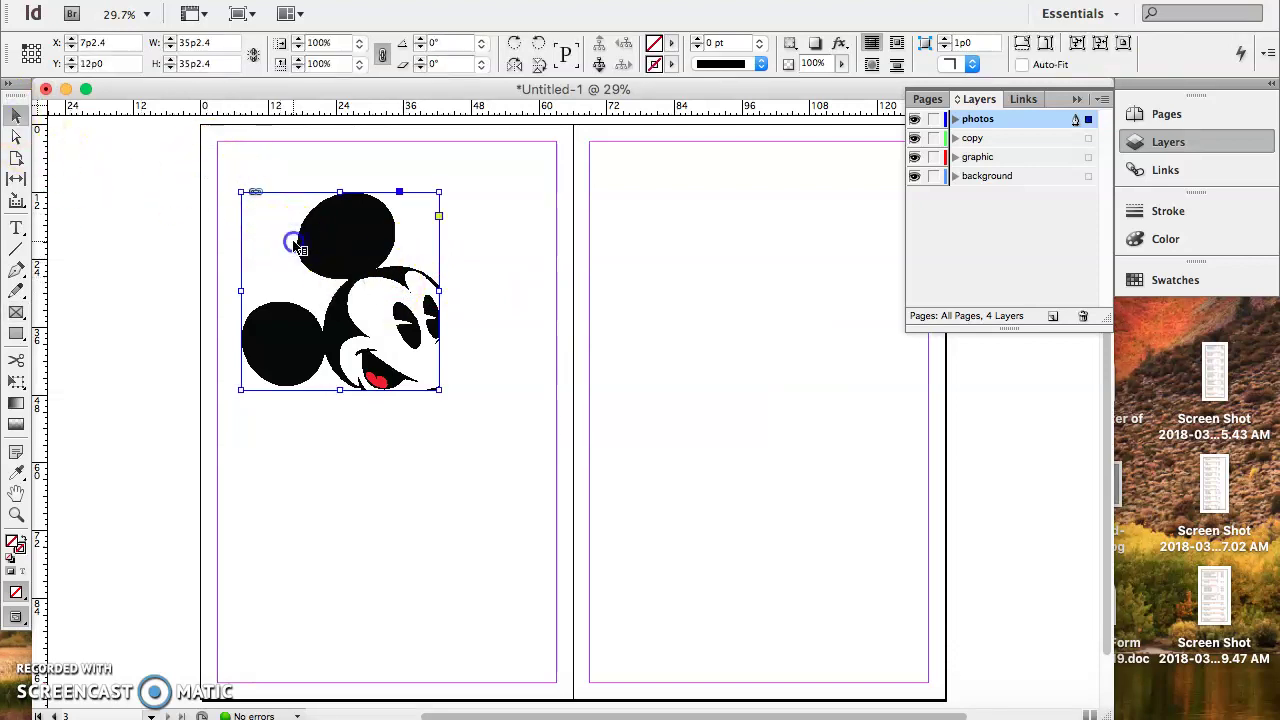
pyautogui.rightClick(295, 245)
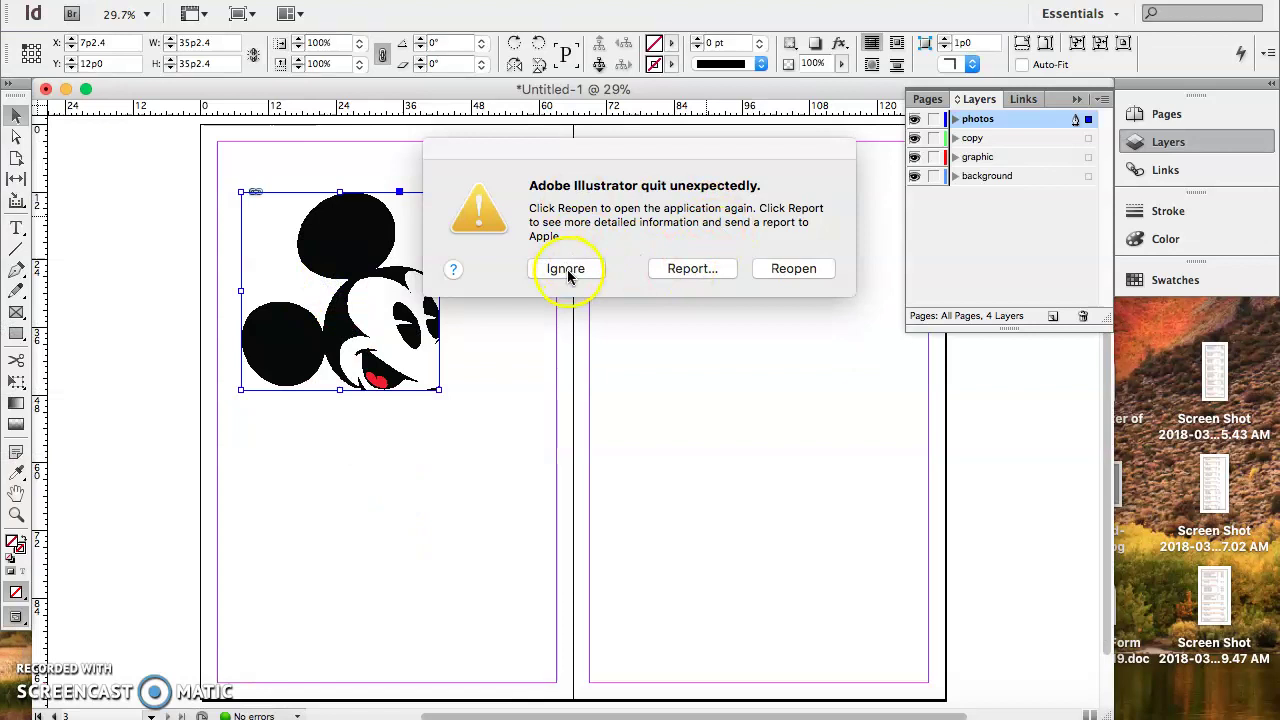
# Dismiss the Illustrator crash alert and try a Fitting option on the Mickey image.
pyautogui.click(793, 268)
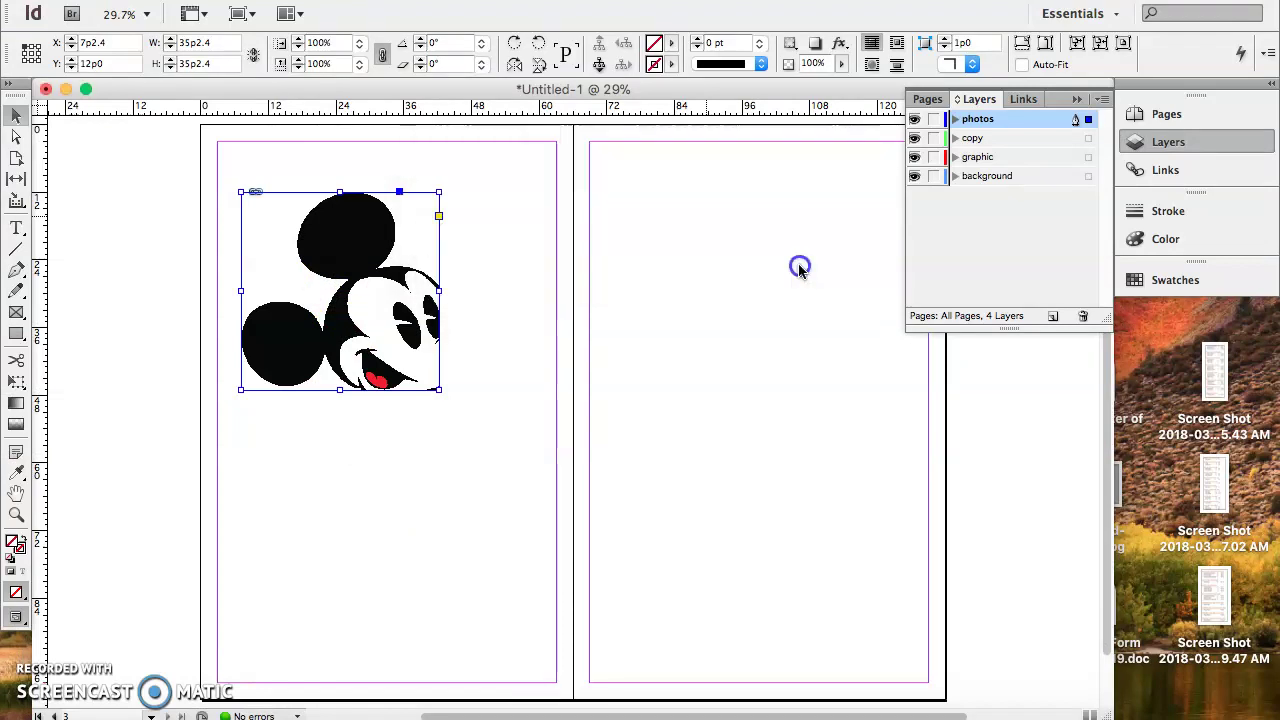
pyautogui.rightClick(340, 333)
pyautogui.moveTo(420, 594)
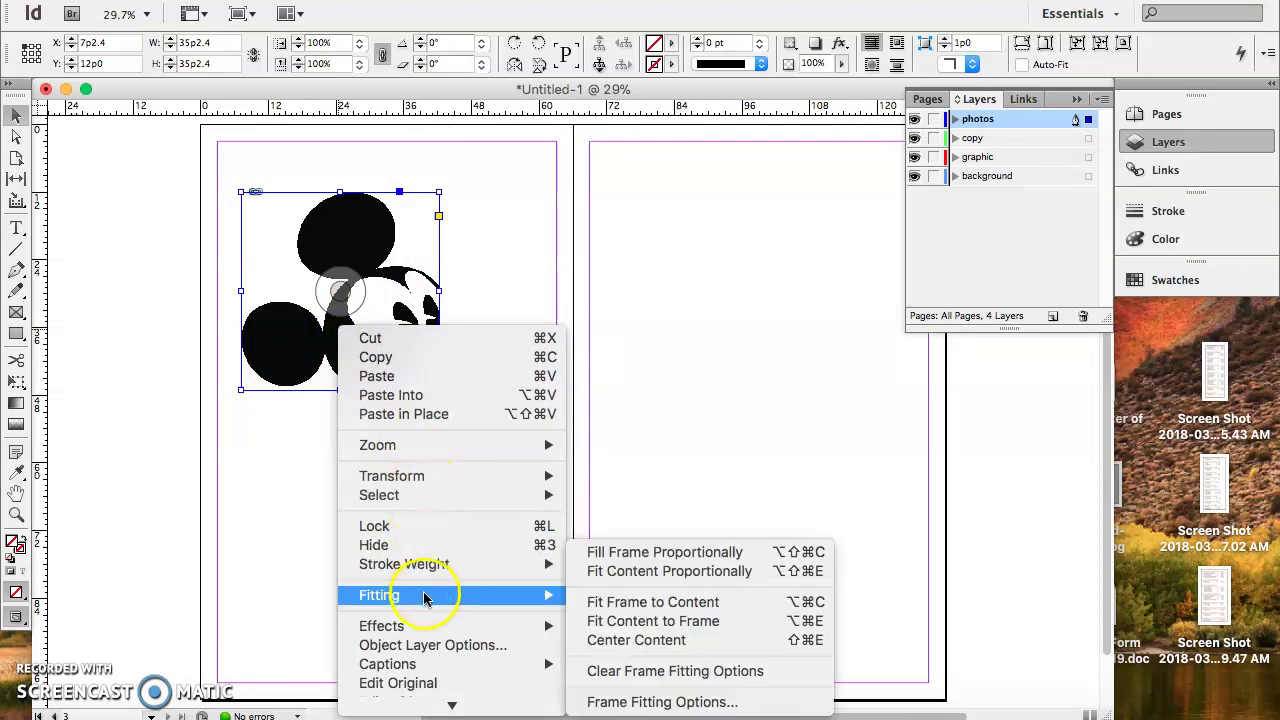
pyautogui.click(613, 558)
pyautogui.click(345, 365)
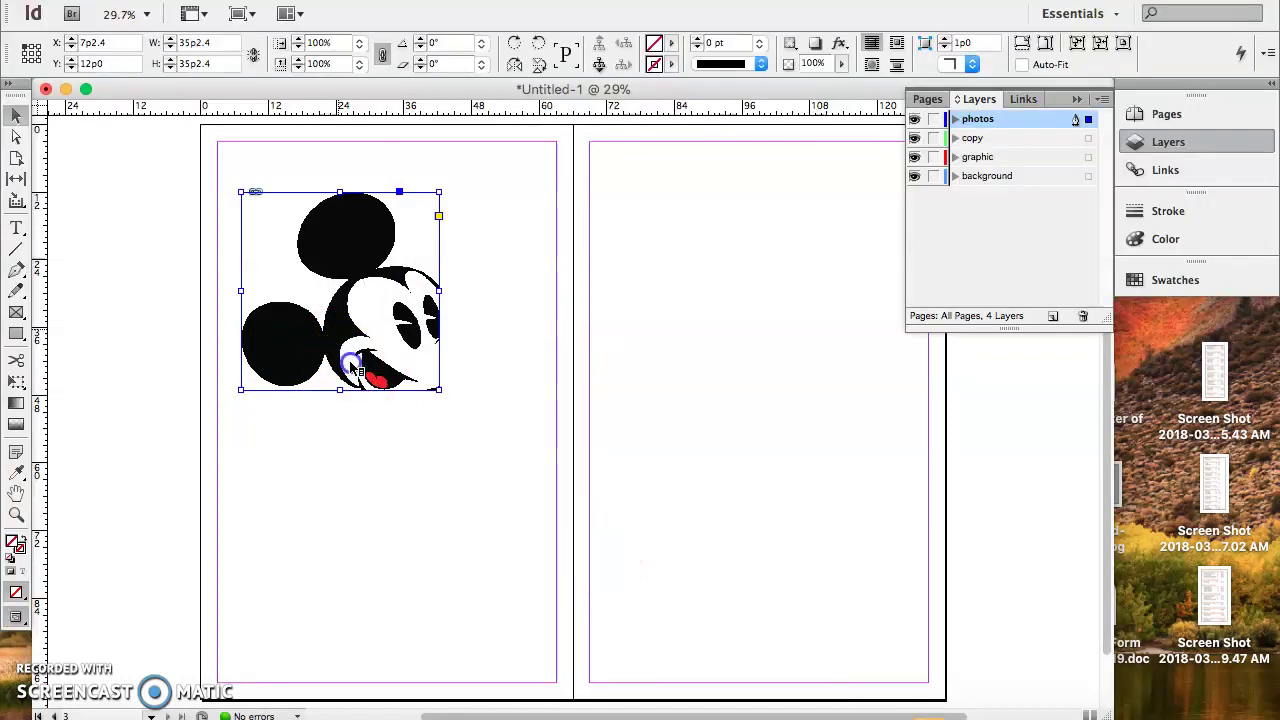
# Apply Fill Frame Proportionally, then Fit Content Proportionally so Mickey shows uncropped.
pyautogui.rightClick(350, 367)
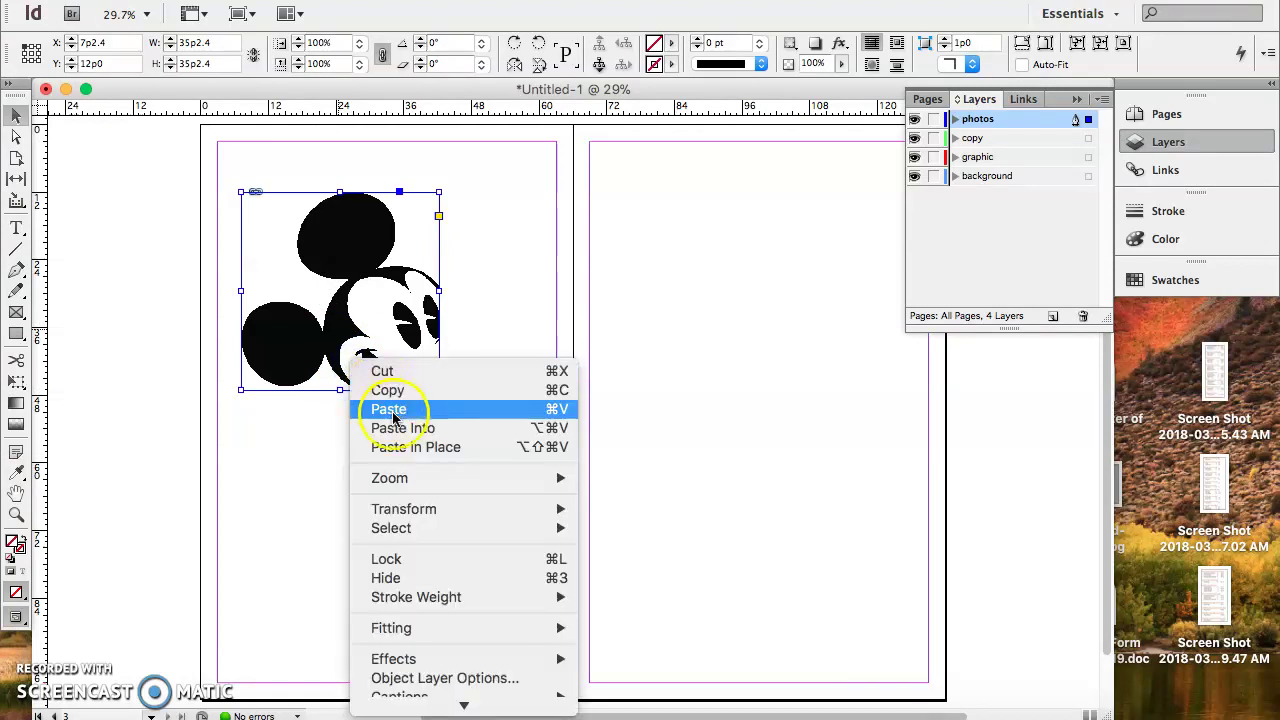
pyautogui.moveTo(435, 625)
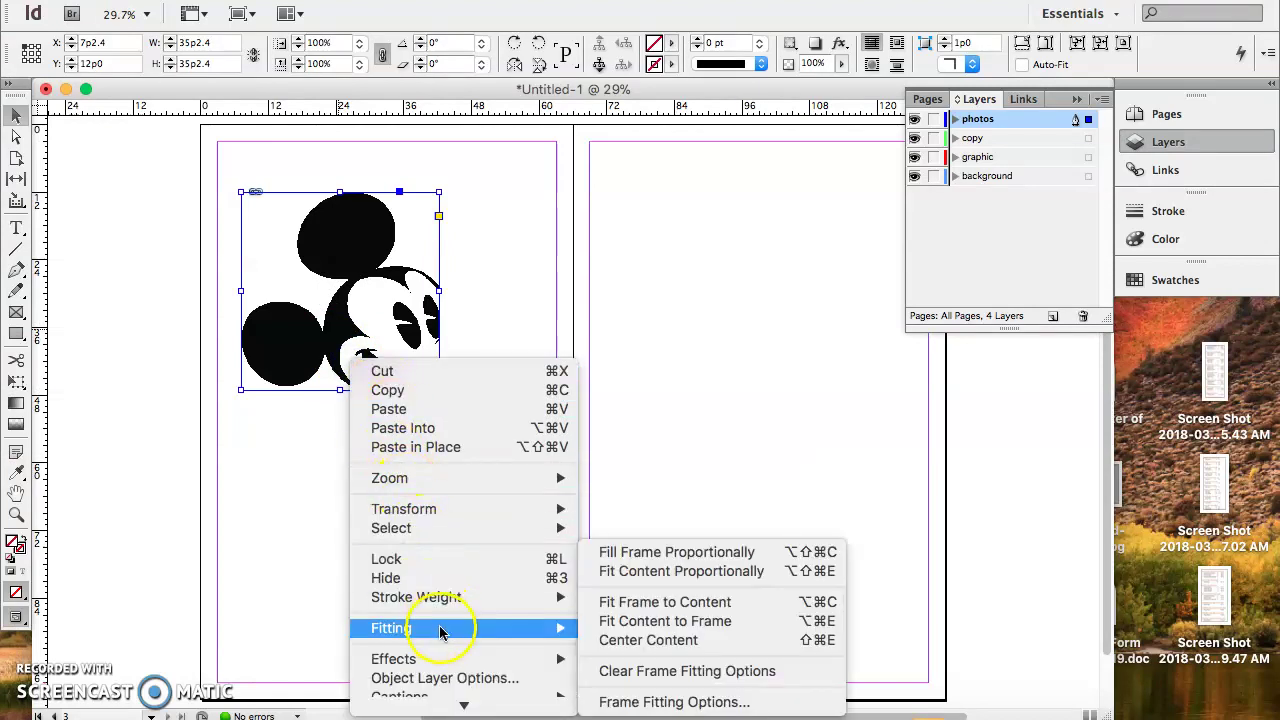
pyautogui.click(634, 554)
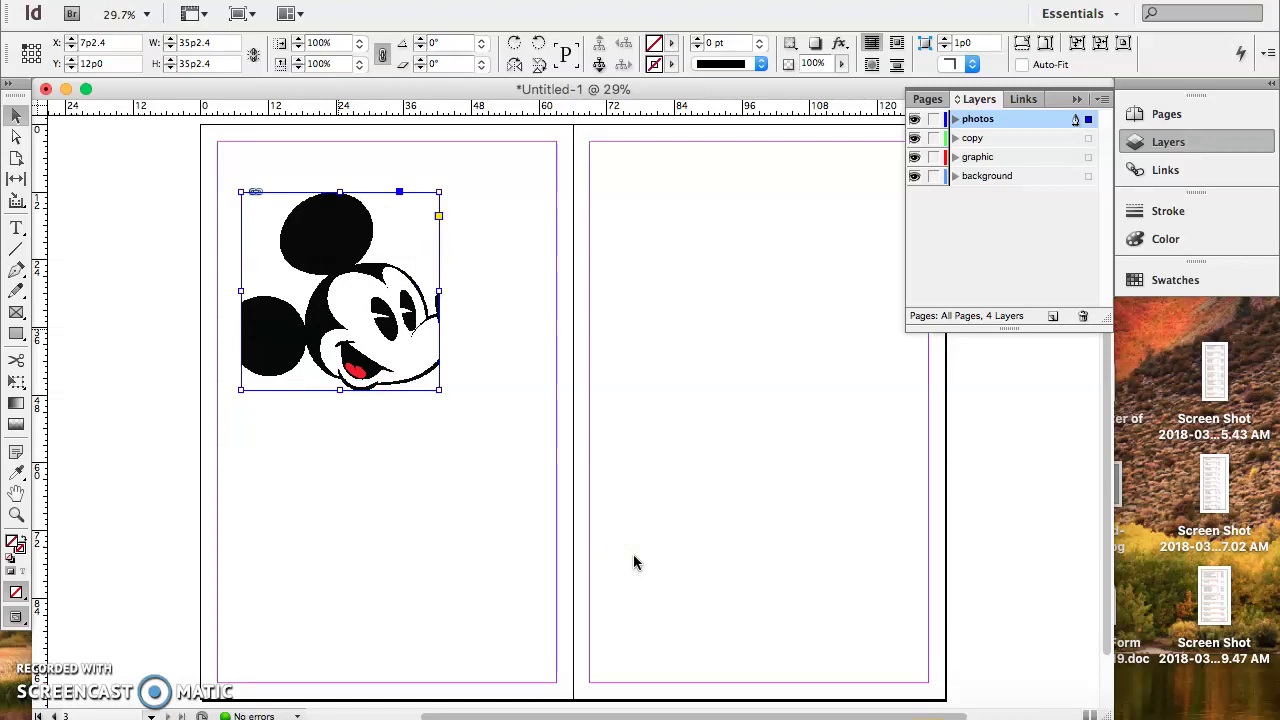
pyautogui.rightClick(340, 291)
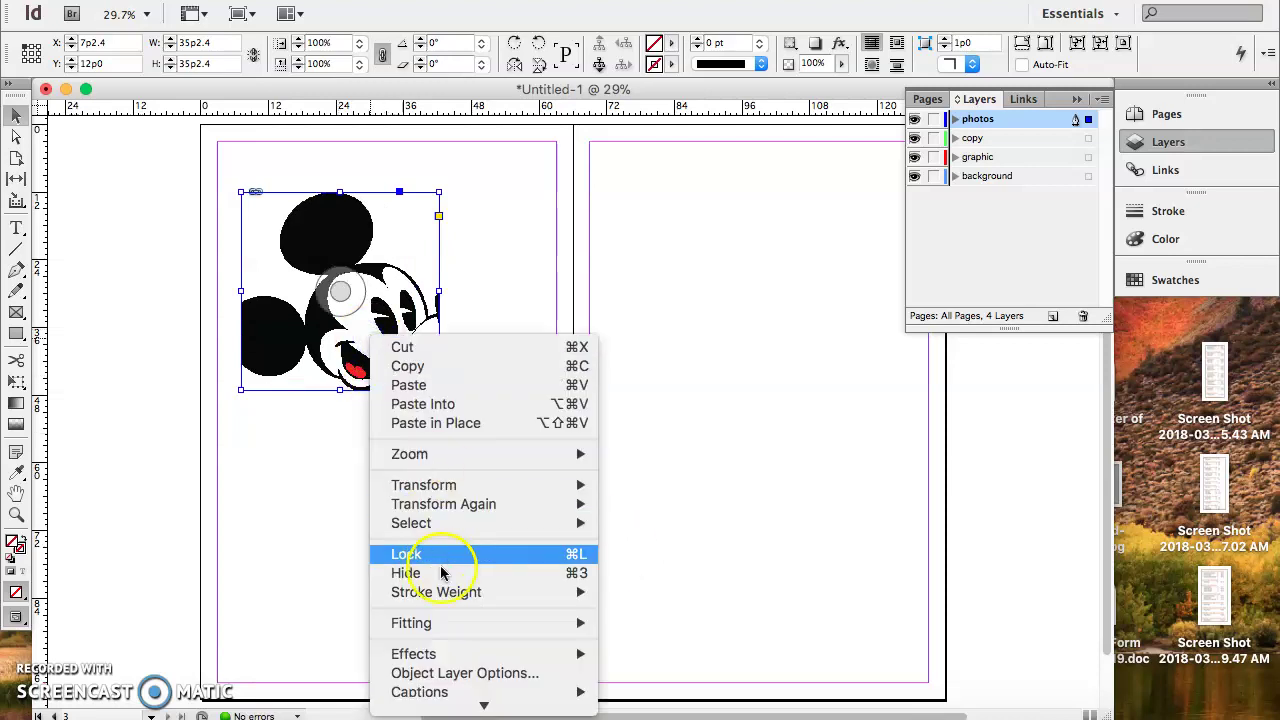
pyautogui.moveTo(457, 620)
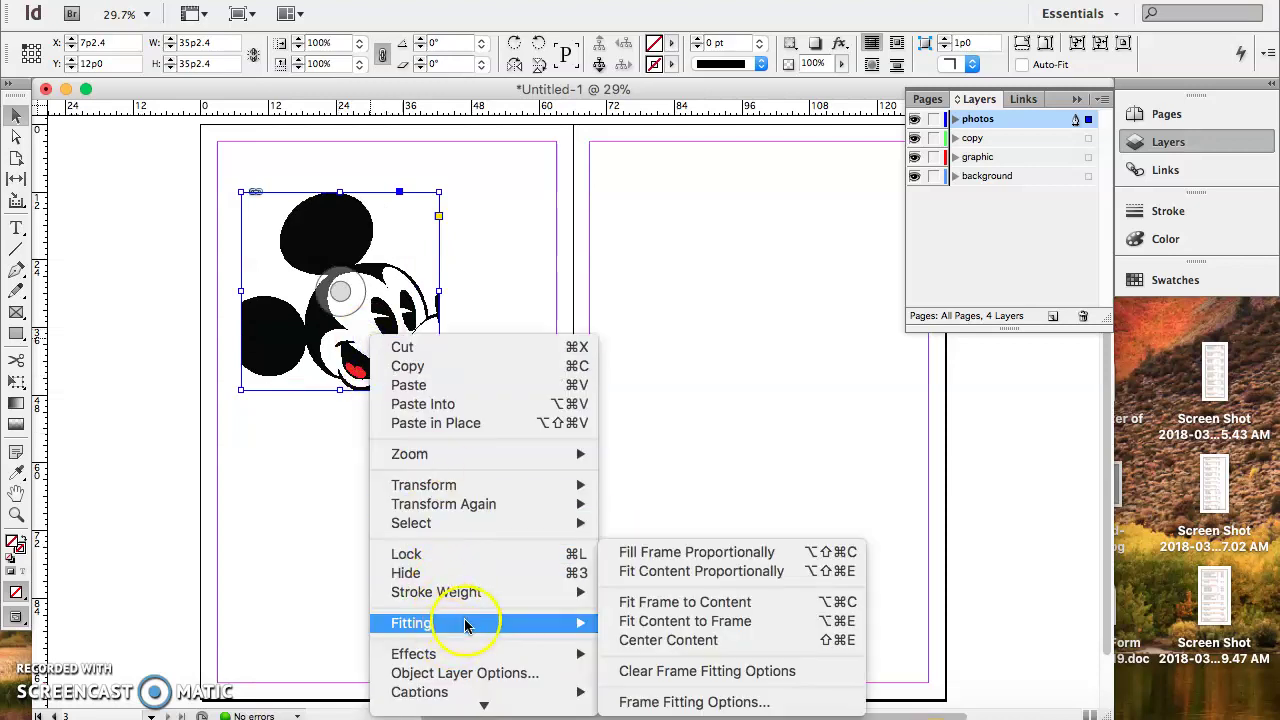
pyautogui.click(683, 571)
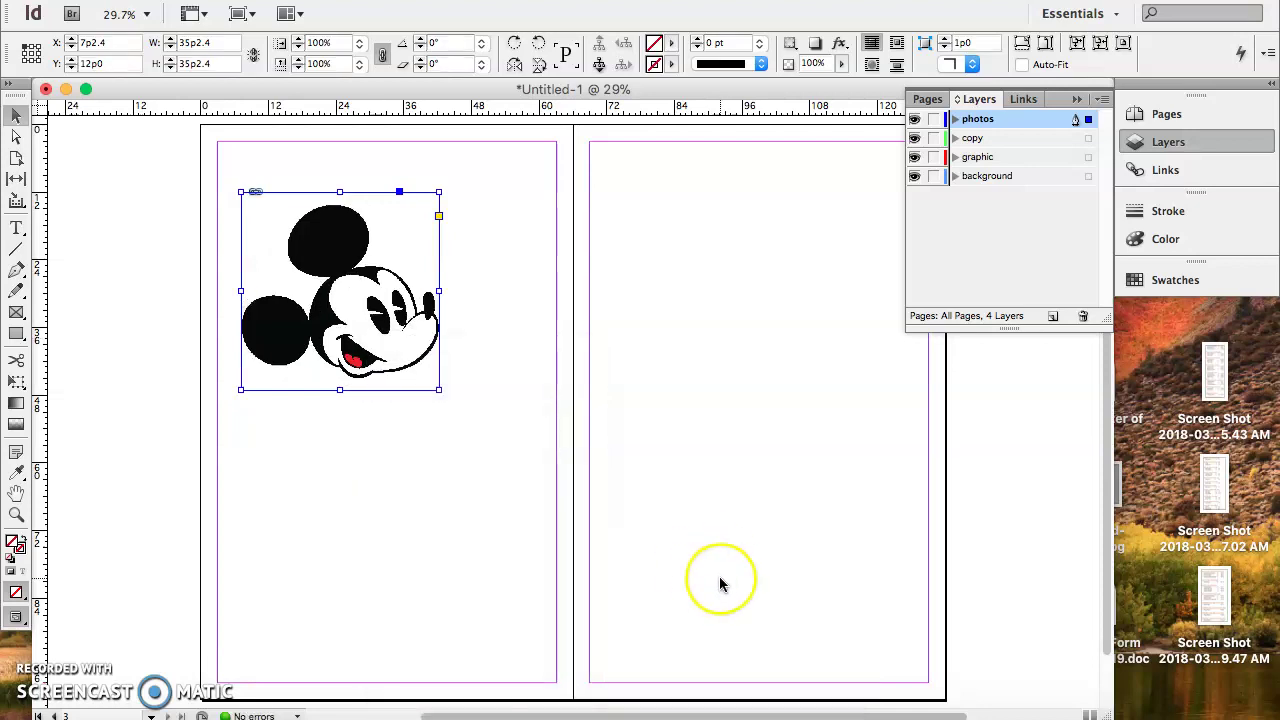